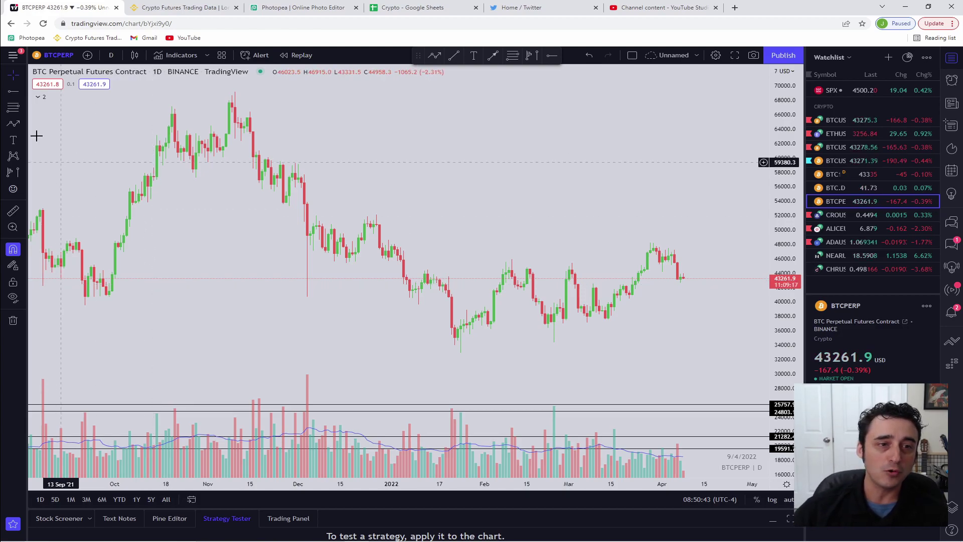
- Try tracing the swing highs and lows from early October to mid-December 2021 with the Path tool, and delete the path
click(13, 124)
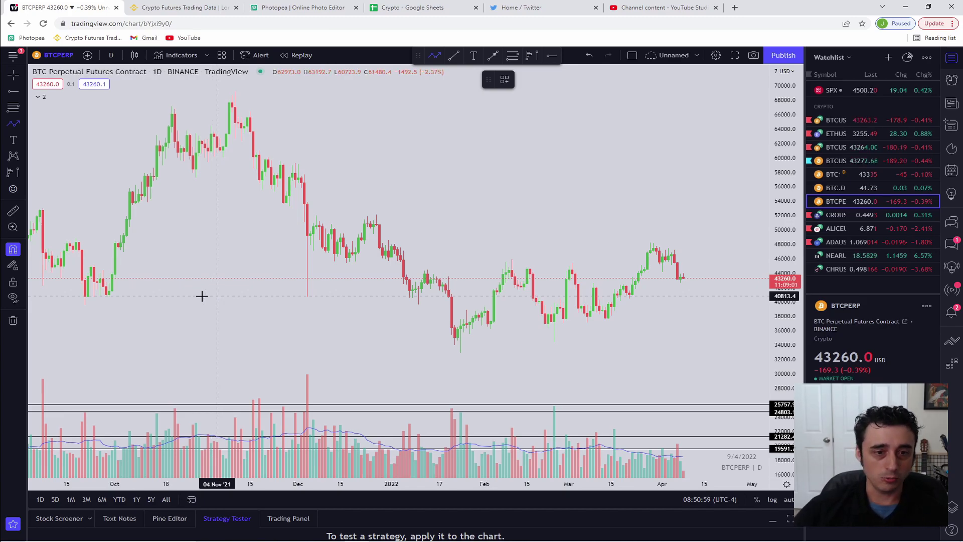
click(121, 244)
click(129, 255)
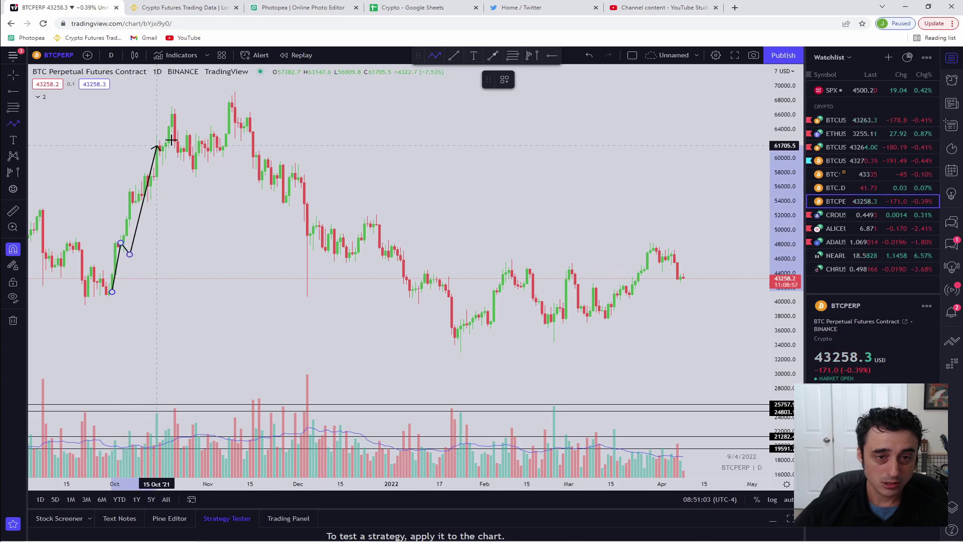
click(172, 106)
click(195, 178)
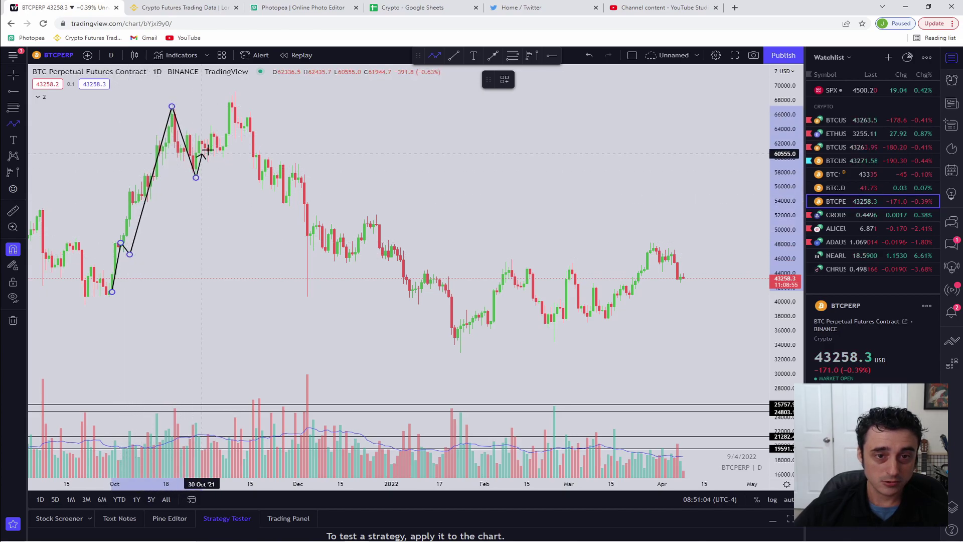
click(235, 93)
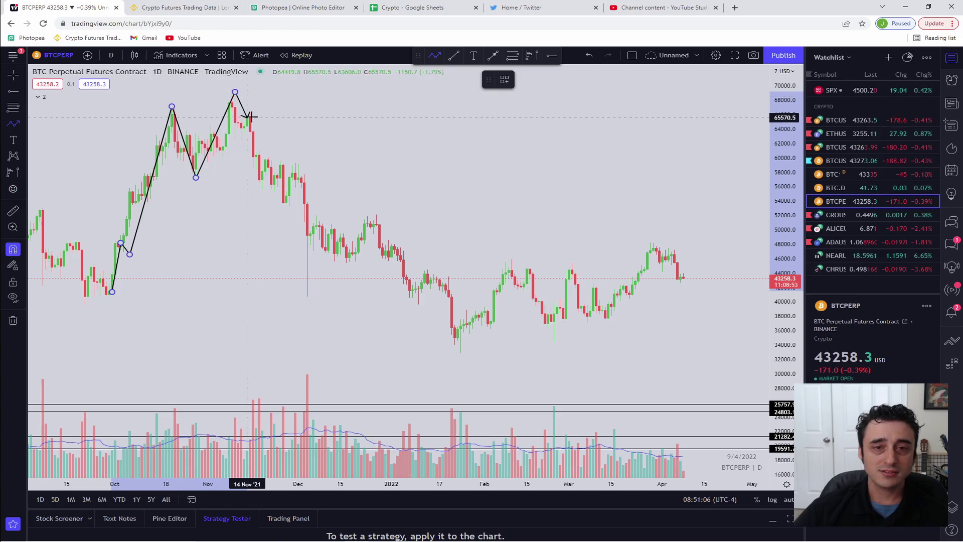
double_click(331, 239)
double_click(357, 352)
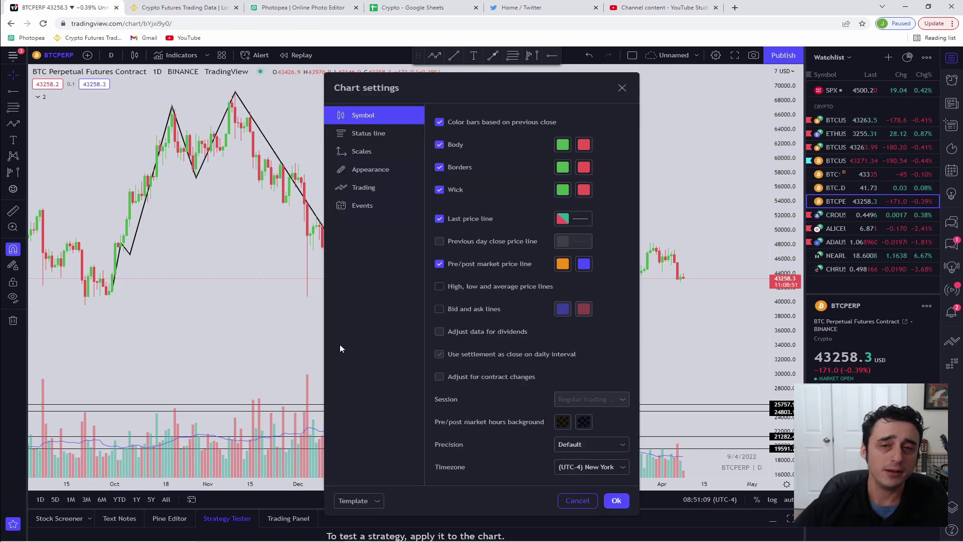
click(617, 500)
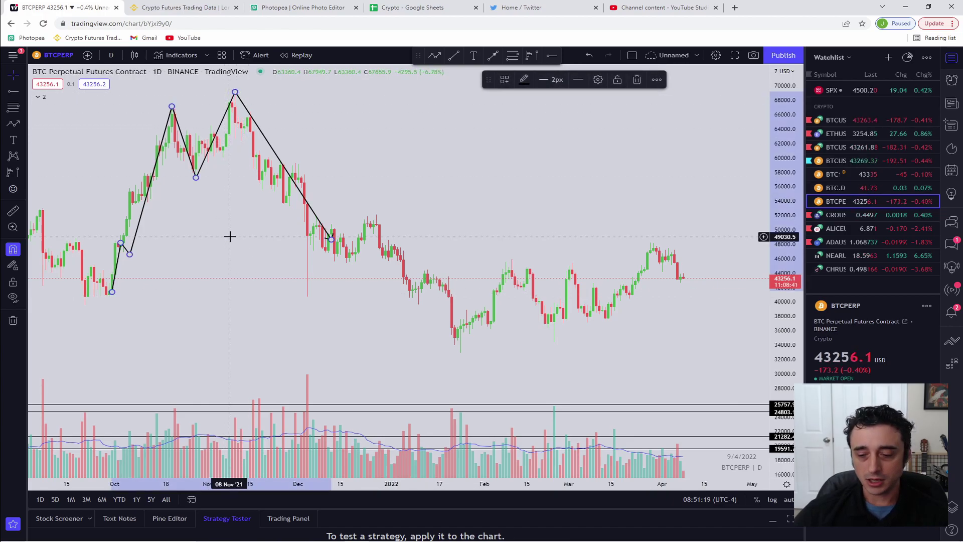
key(Delete)
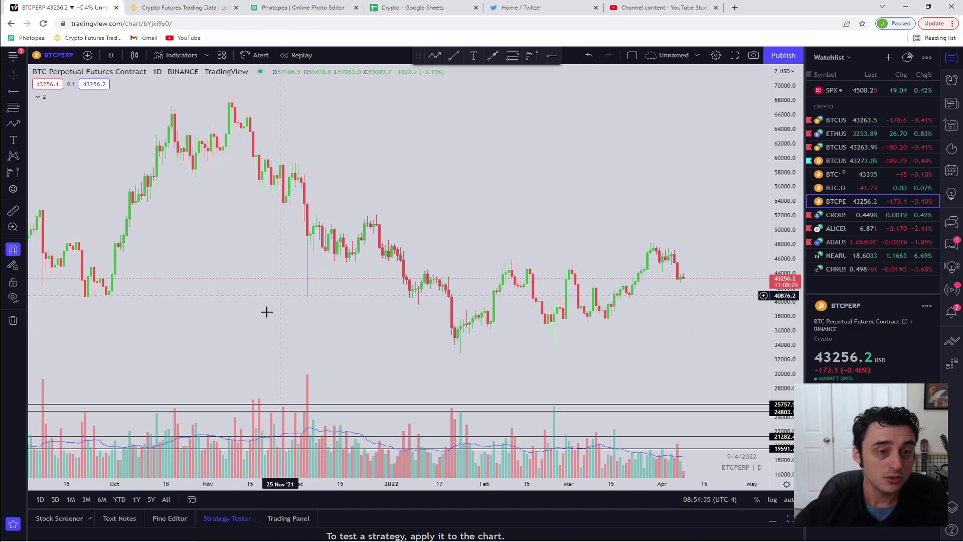
- Start a path at the late July 2021 low and trace the major swing points up to the 10 November 2021 peak
click(14, 123)
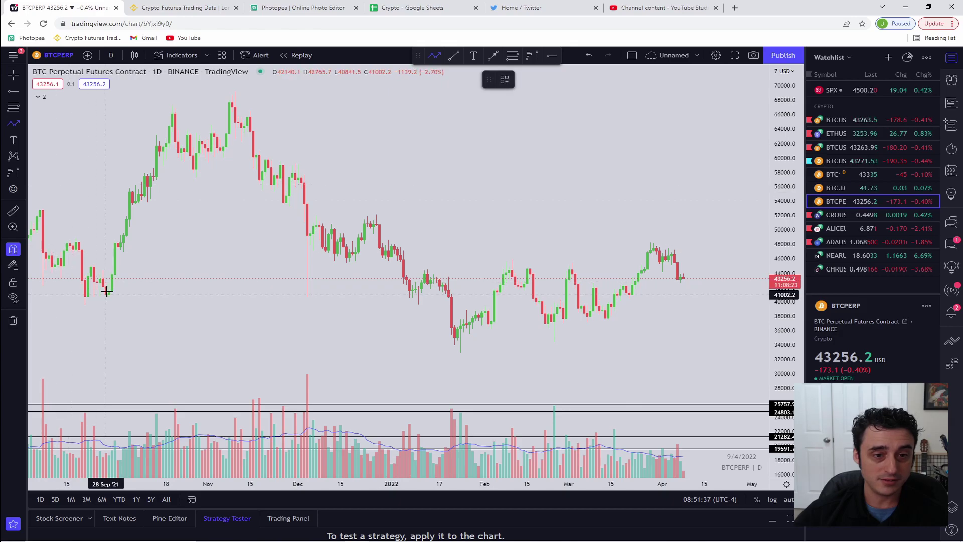
scroll(134, 309, down, 1)
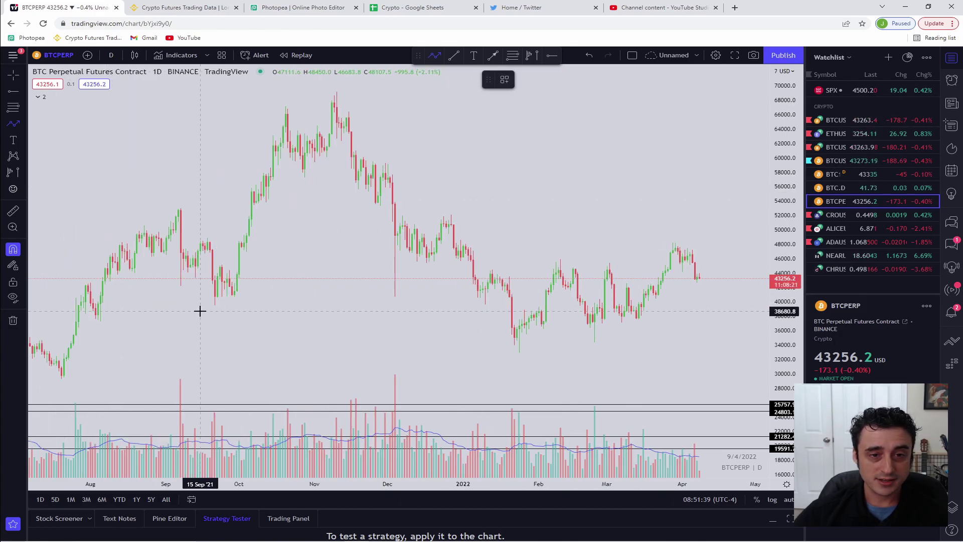
scroll(145, 361, down, 1)
scroll(181, 379, down, 1)
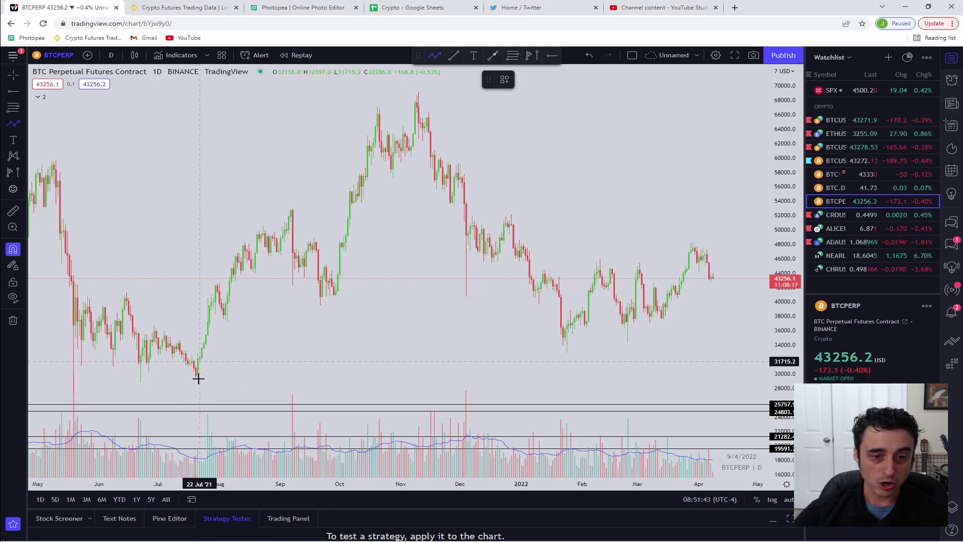
click(198, 379)
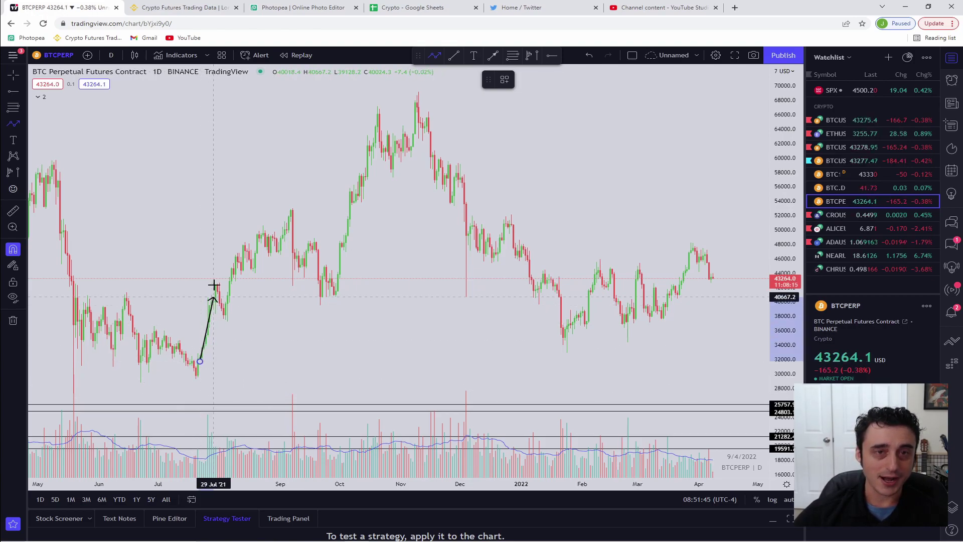
click(217, 284)
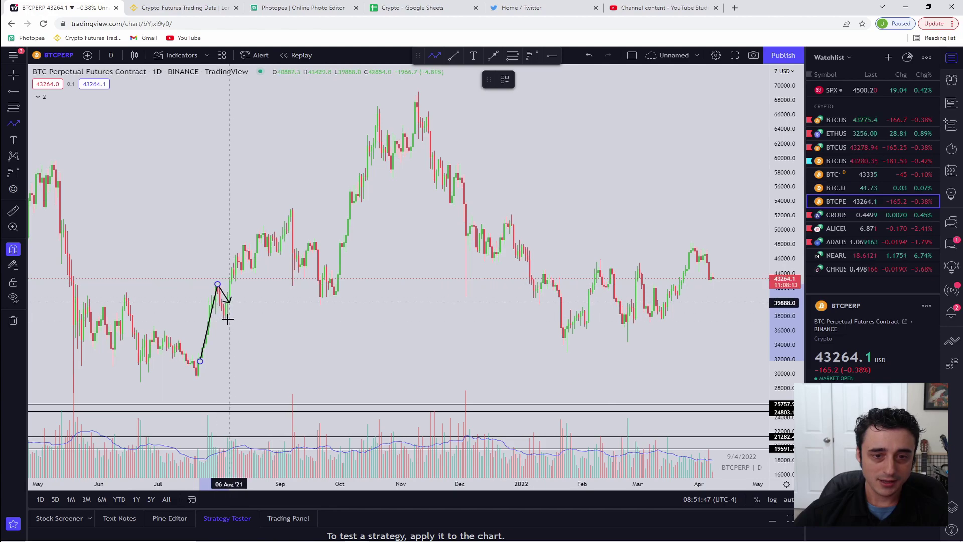
click(224, 319)
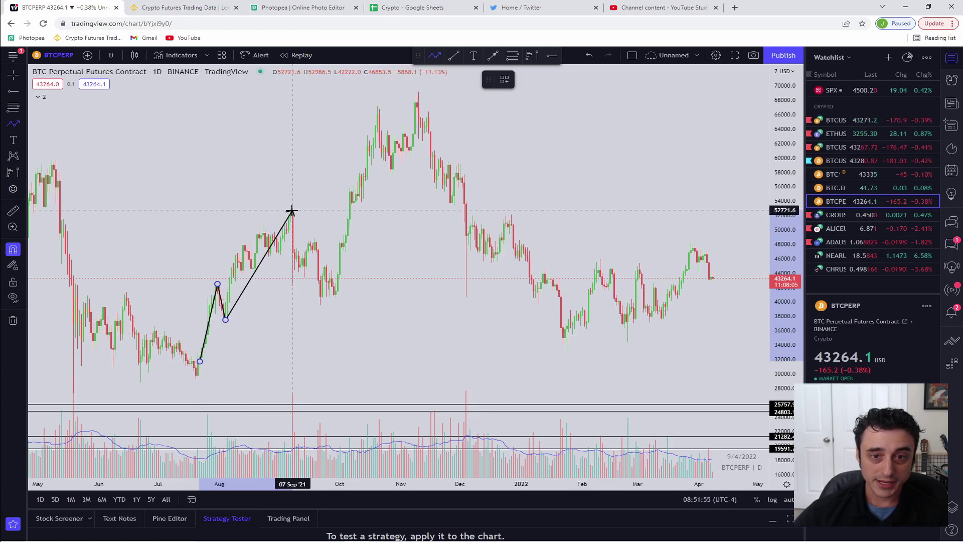
click(292, 211)
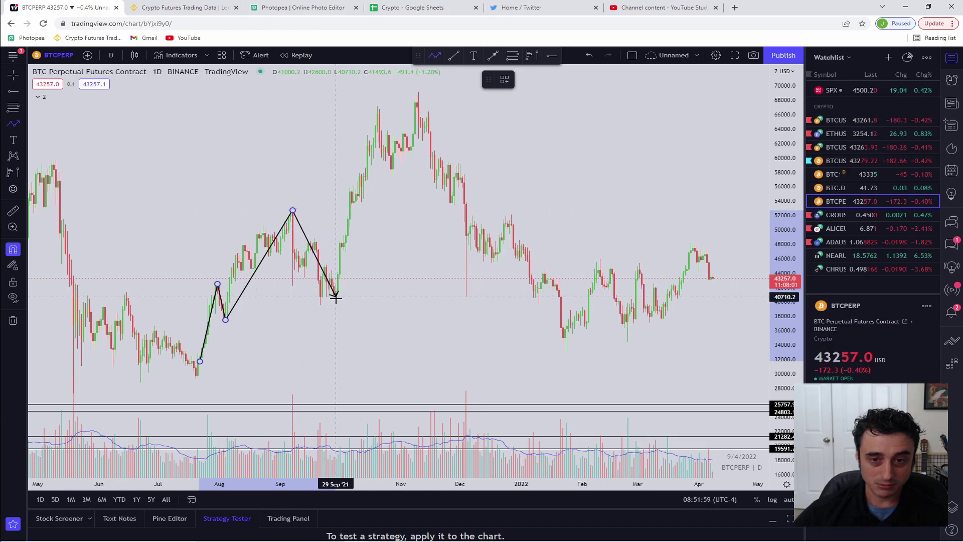
click(379, 108)
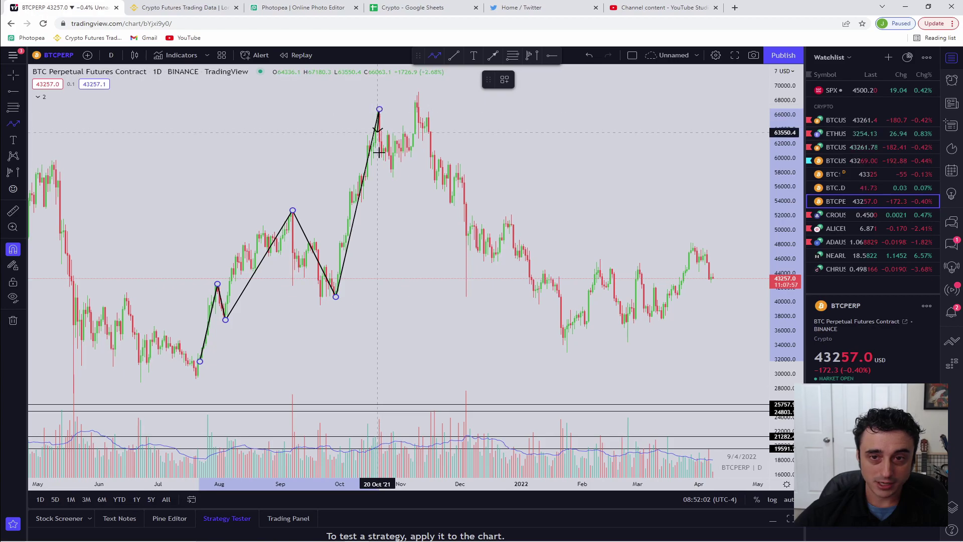
click(393, 178)
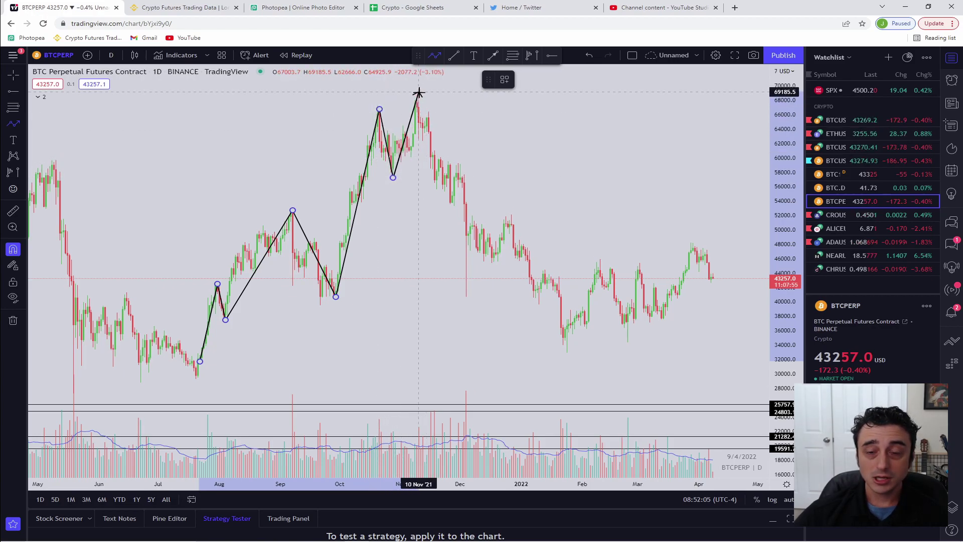
click(419, 92)
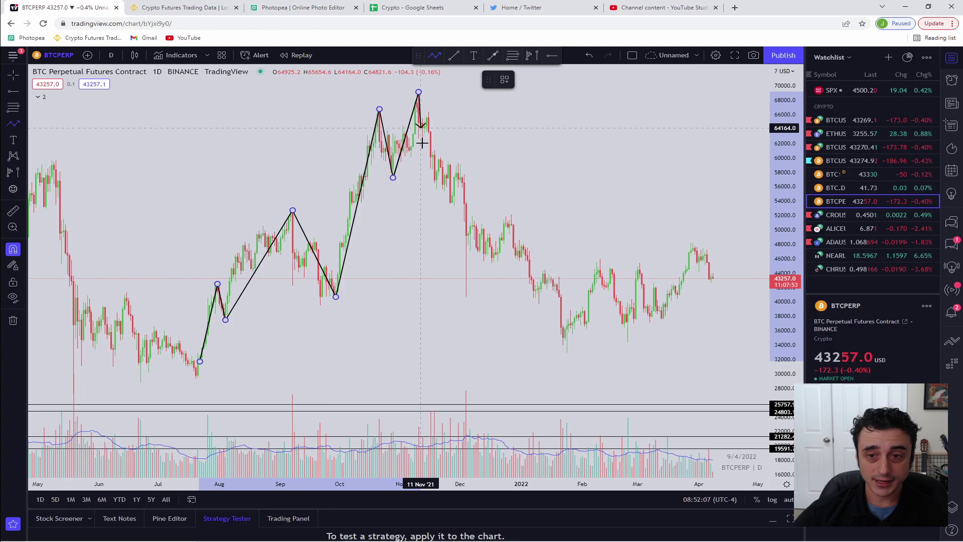
- Continue the path through the declining swing points to the late January 2022 low and end it at the late March 2022 high
click(452, 203)
click(460, 164)
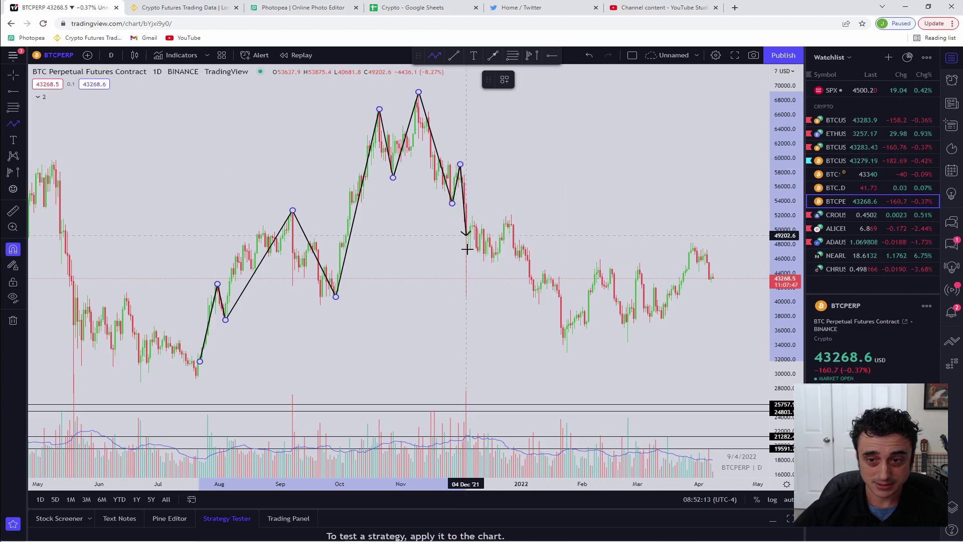
click(466, 296)
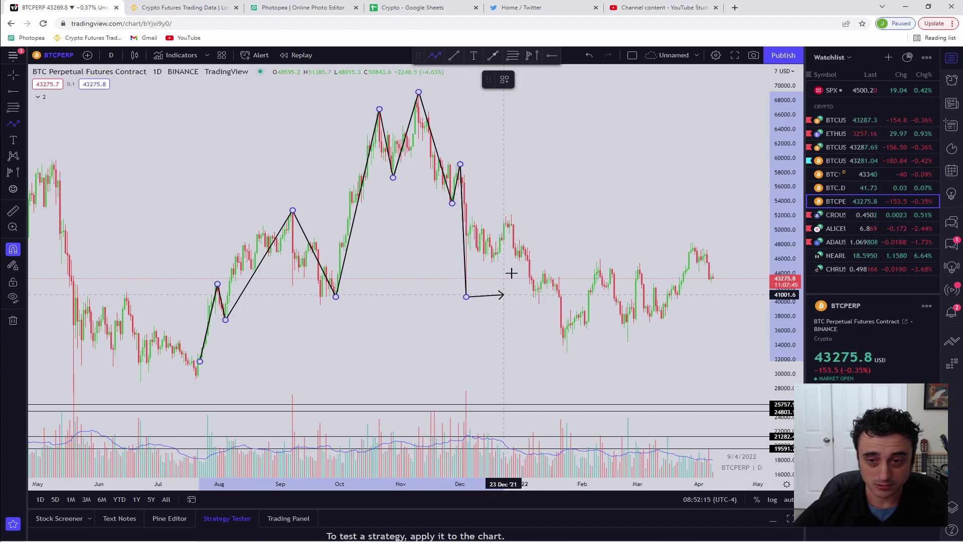
click(508, 221)
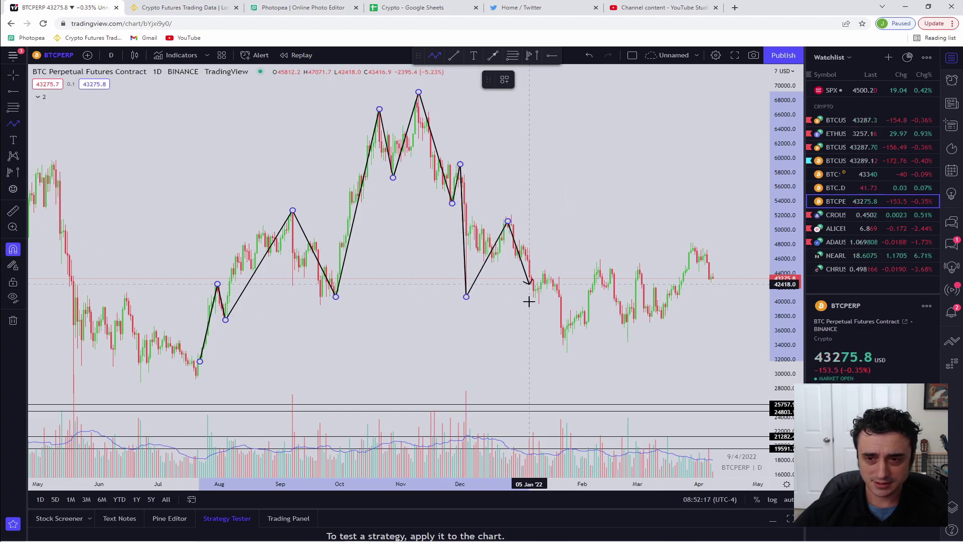
click(570, 355)
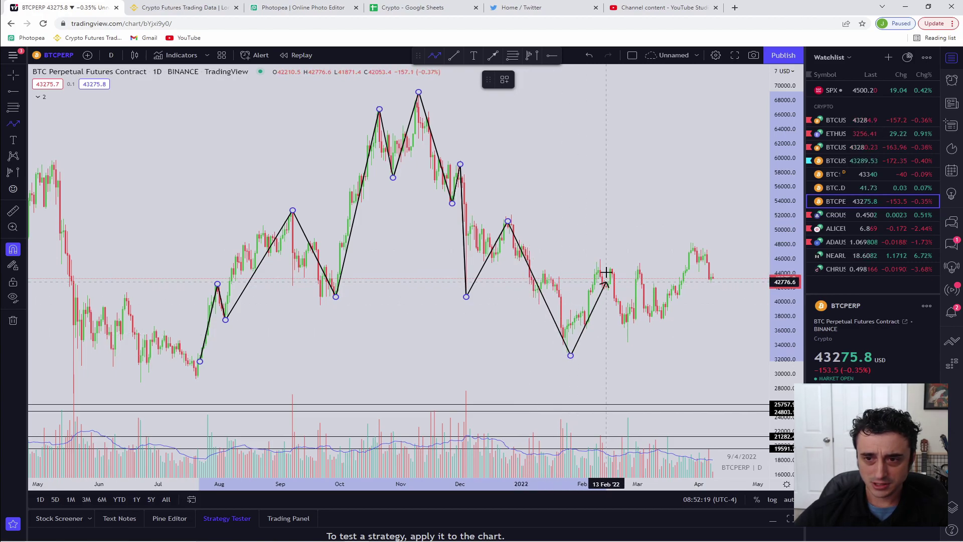
click(695, 246)
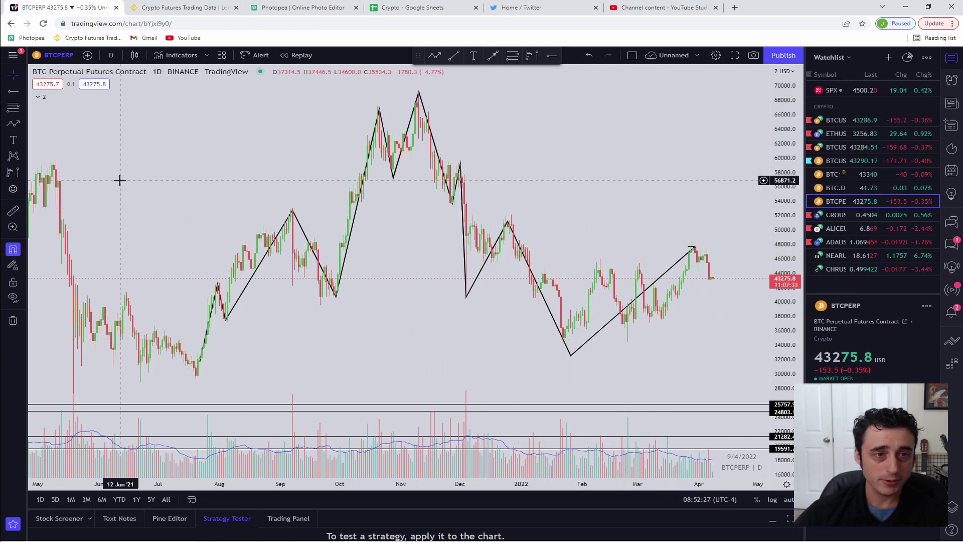
- Recolour the swing path from black to light grey and deselect it
click(13, 94)
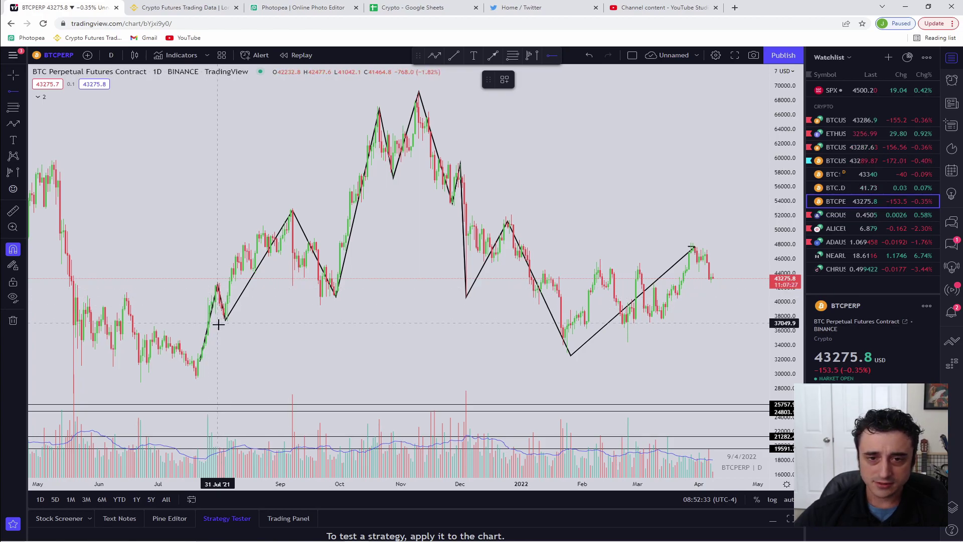
click(13, 75)
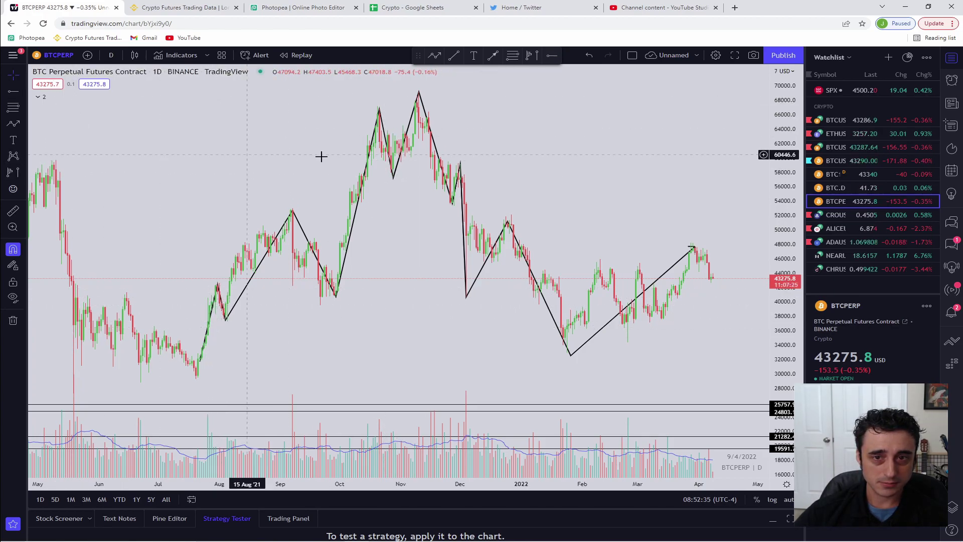
click(379, 113)
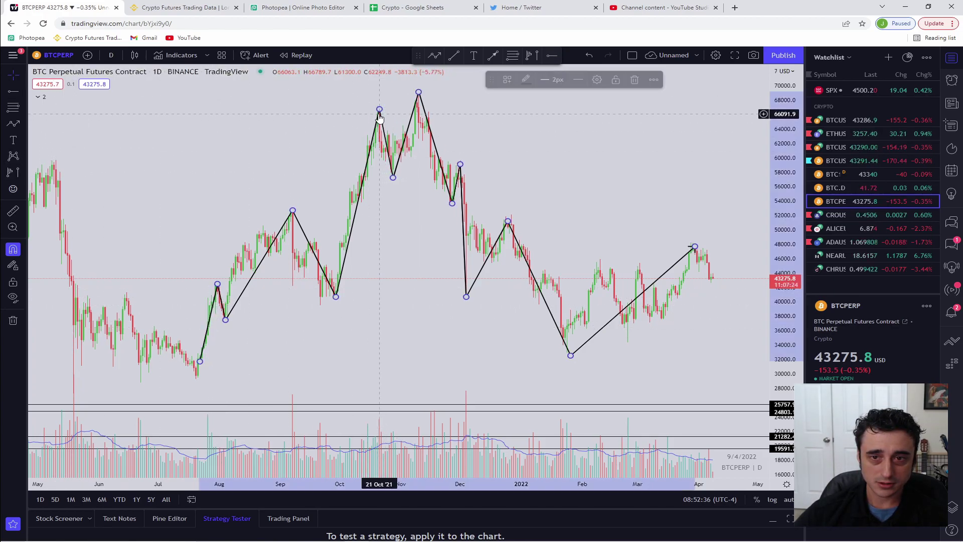
click(525, 81)
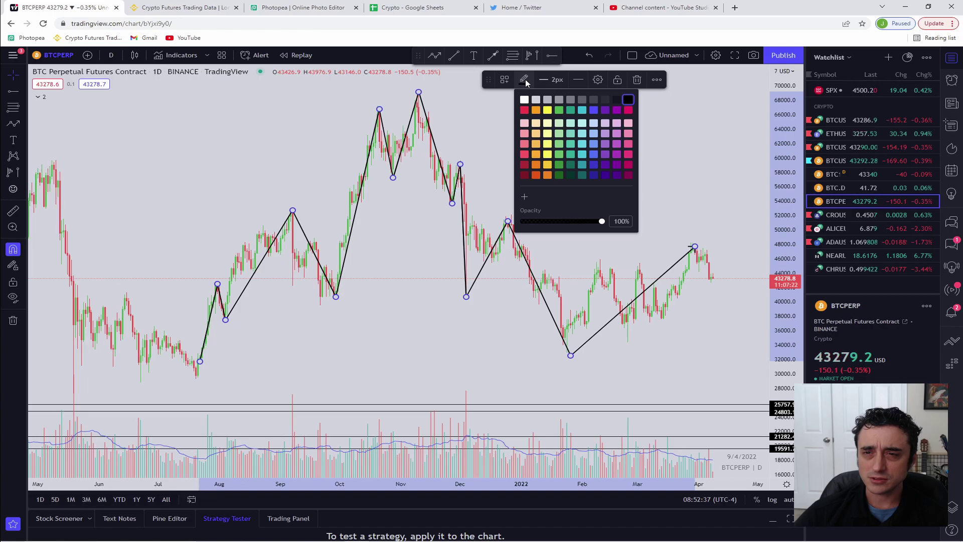
click(549, 100)
click(522, 125)
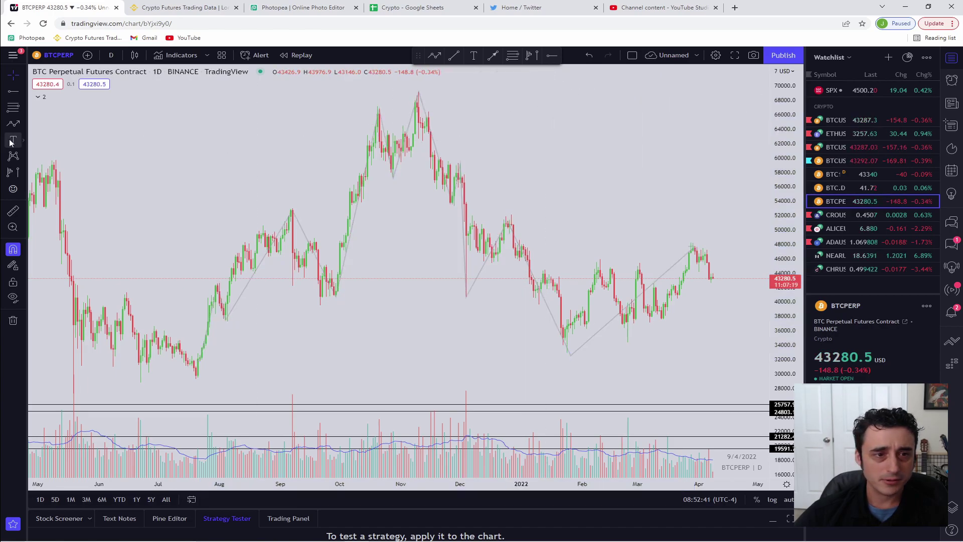
- Place horizontal rays at the late July 2021 low, about 29249.5, and the following swing high, about 42477.6
click(19, 93)
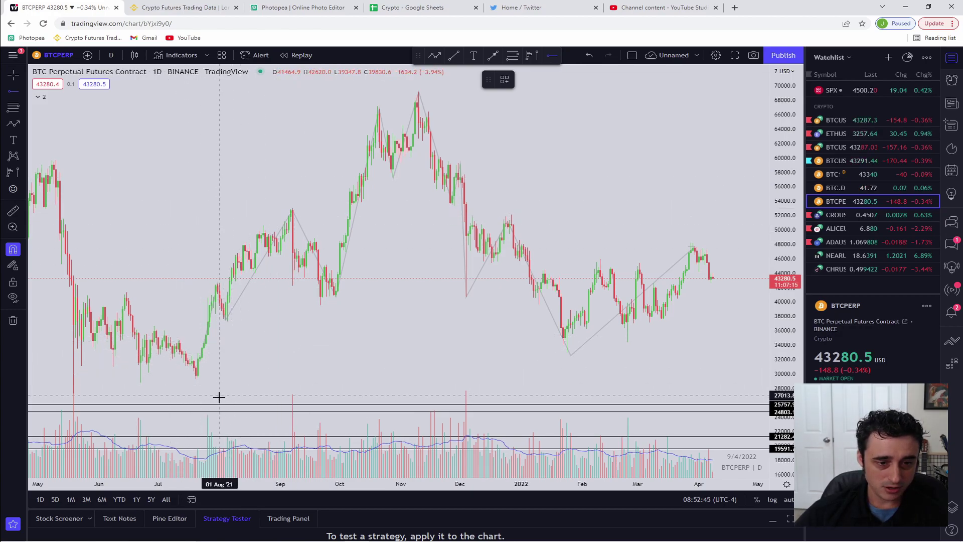
click(196, 379)
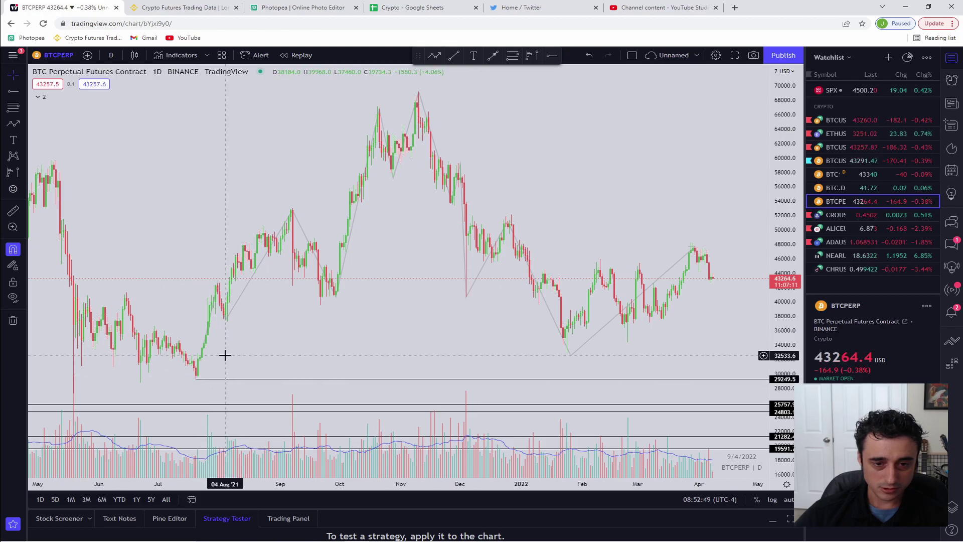
click(13, 92)
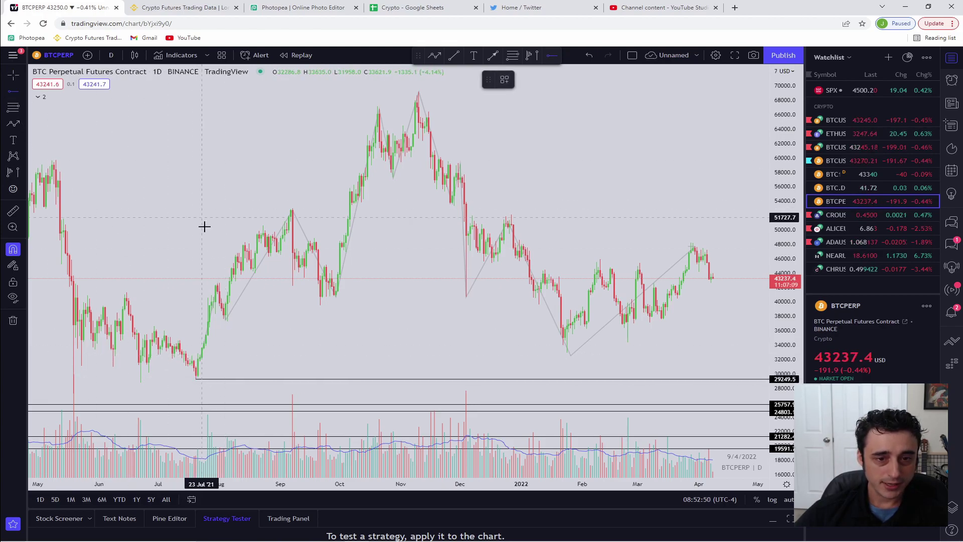
click(217, 283)
click(161, 229)
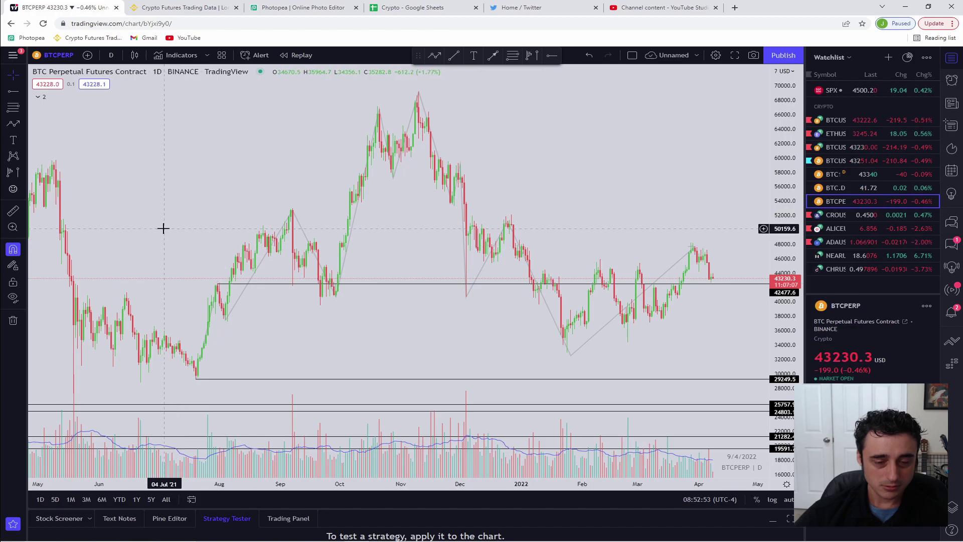
- Place horizontal rays at the early August 2021 swing low, about 37263.4, and the 7 September 2021 high, about 52721.6
click(7, 93)
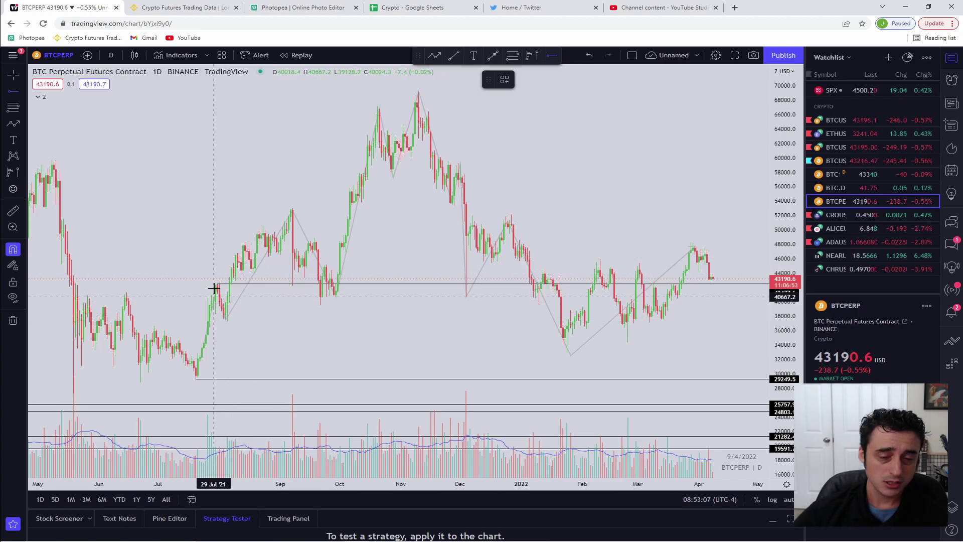
click(226, 322)
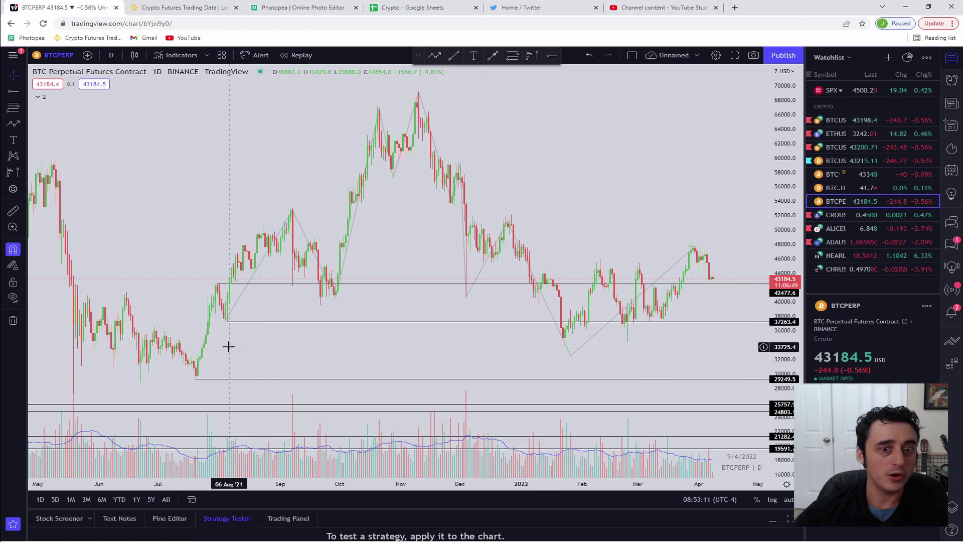
click(13, 92)
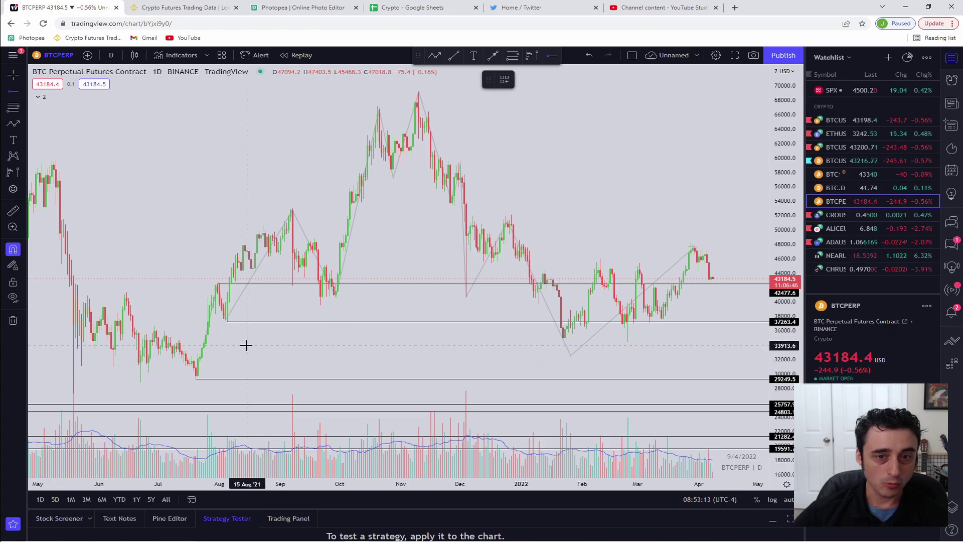
click(292, 210)
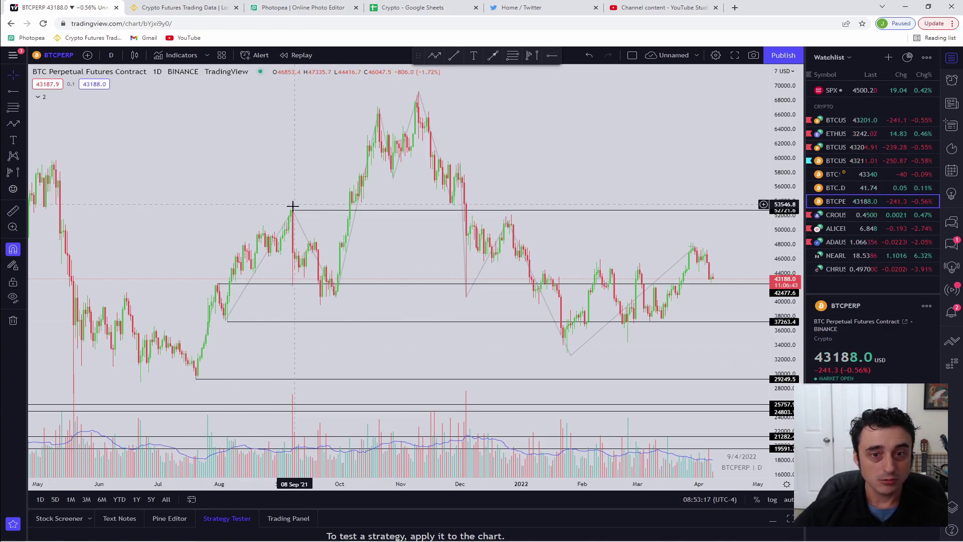
key(alt+j)
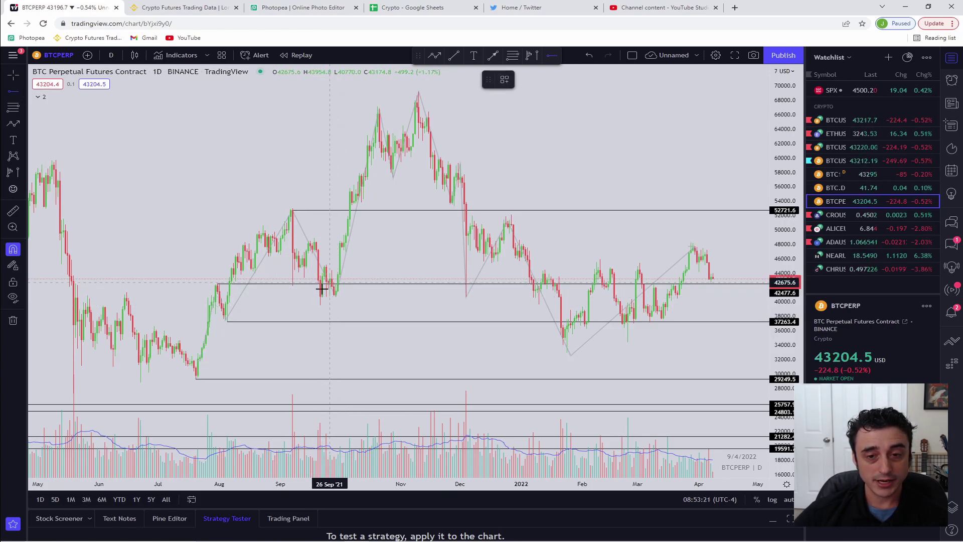
key(alt+p)
click(295, 211)
click(334, 296)
click(350, 254)
click(359, 306)
click(369, 276)
click(385, 319)
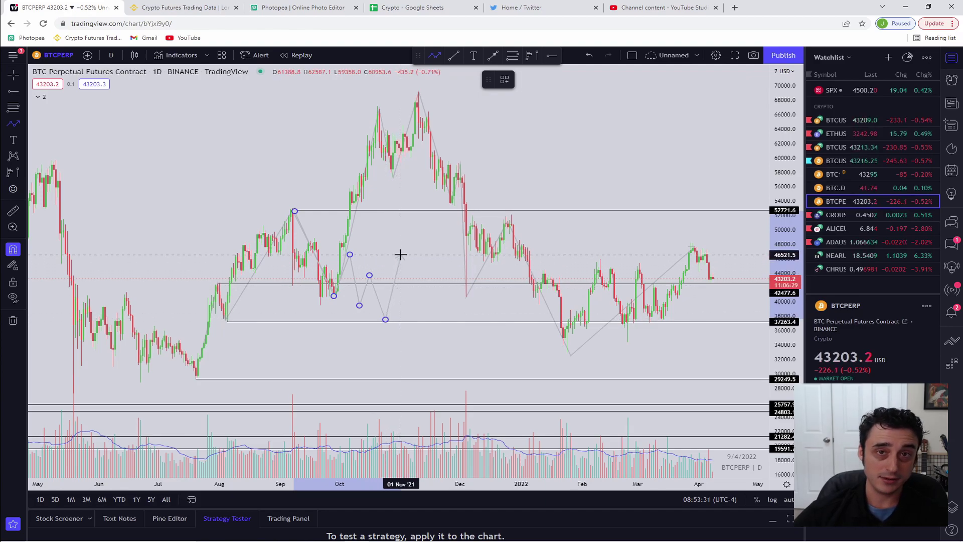
key(Escape)
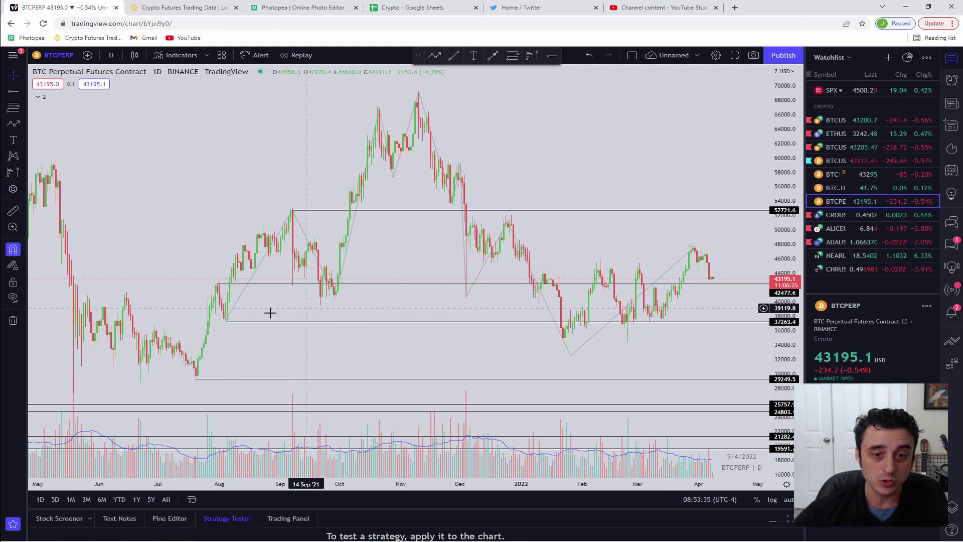
- Place horizontal rays at the October 2021 swing high, about 67180.3, and the late September 2021 low, about 39500
click(13, 92)
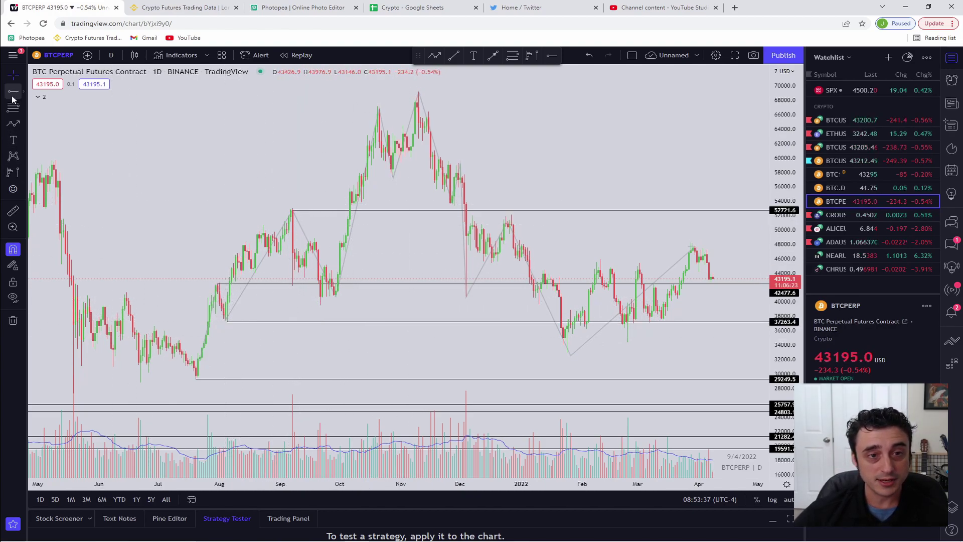
click(377, 106)
click(360, 192)
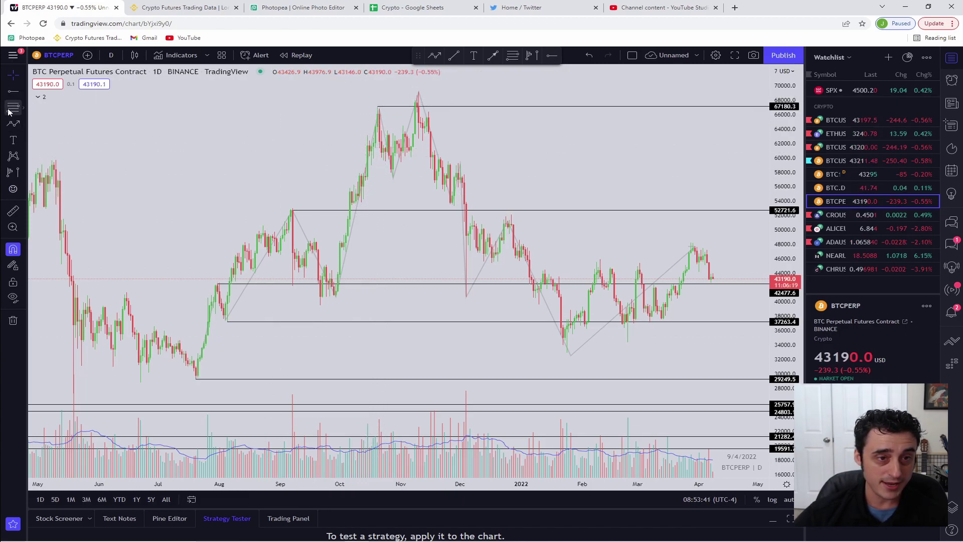
click(13, 93)
click(320, 305)
click(324, 303)
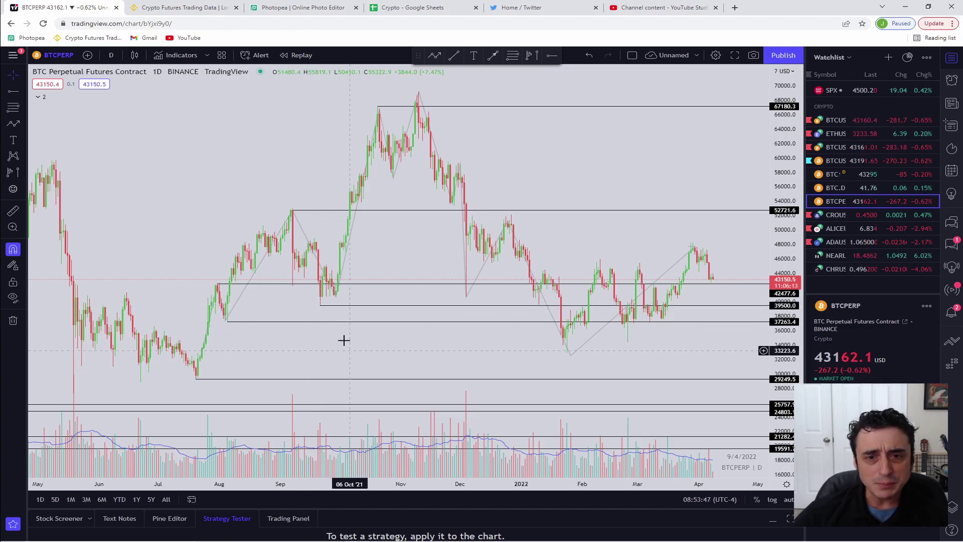
- Try a higher position for the ray at the late September 2021 low and return it to about 39500
drag(320, 305, 322, 297)
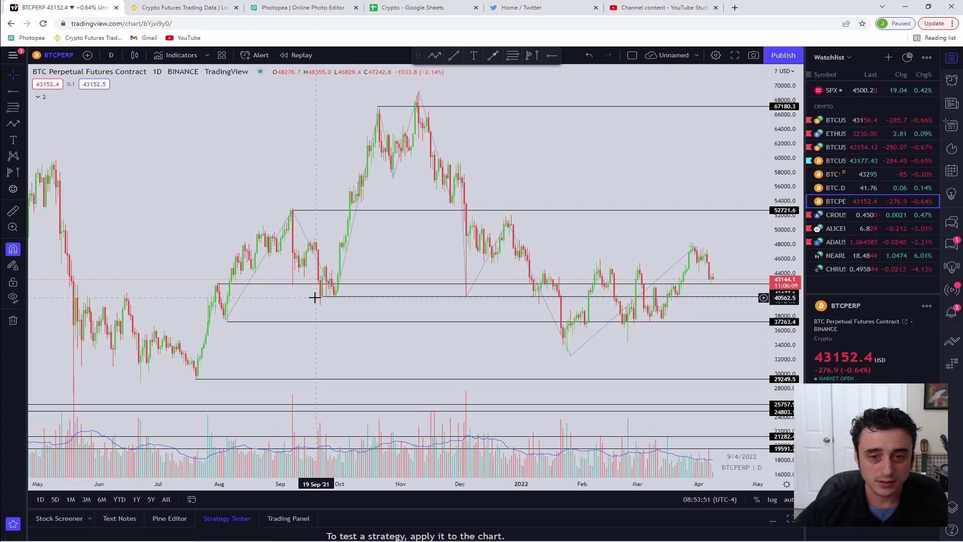
drag(323, 296, 321, 305)
click(271, 317)
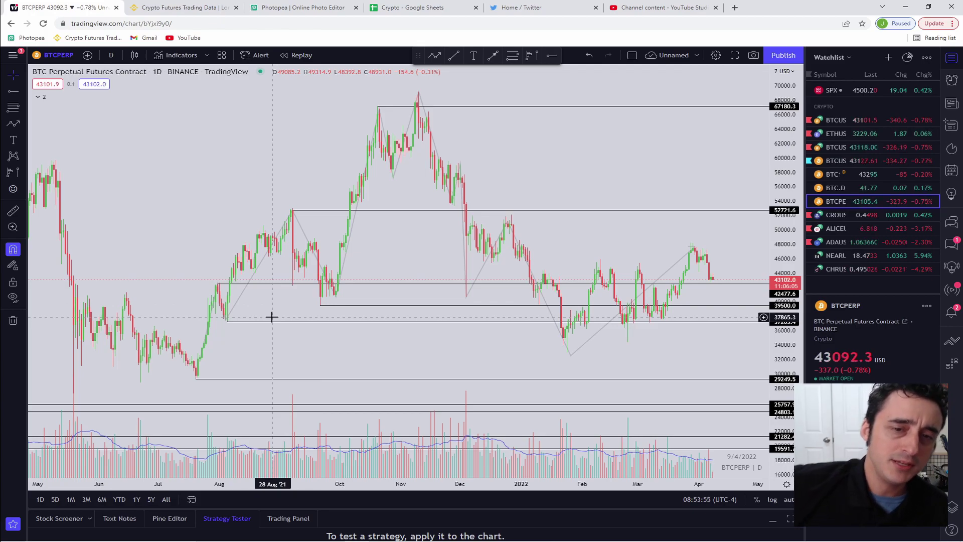
- Raise the horizontal ray at the 7 September 2021 high to about 52982.2 and deselect it
drag(289, 207, 296, 209)
click(309, 192)
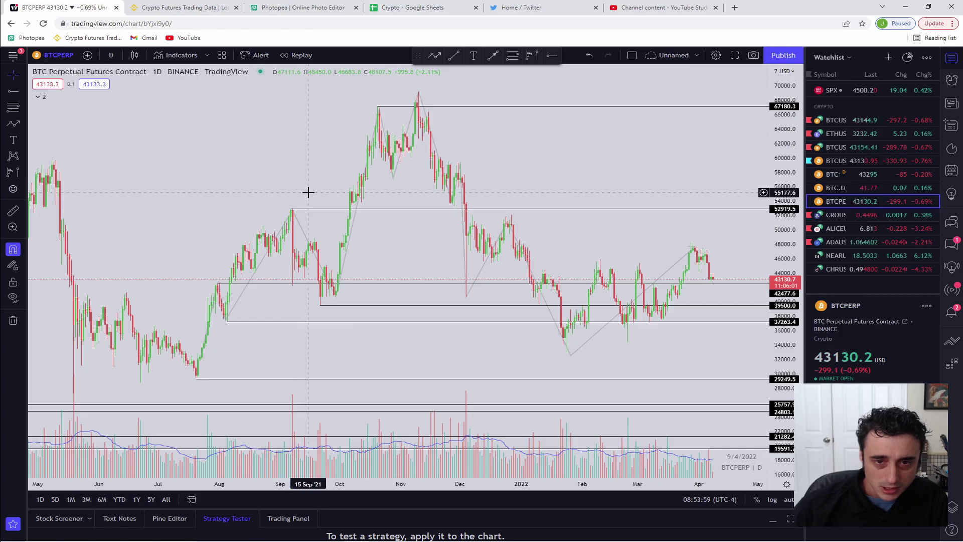
click(313, 210)
drag(313, 209, 312, 208)
click(313, 198)
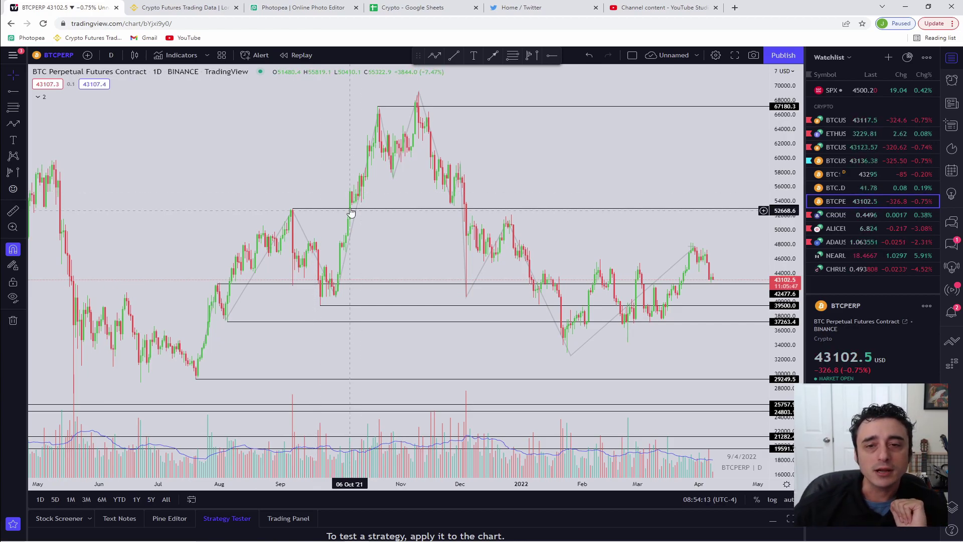
- Place horizontal rays at the 28 October 2021 low, about 57226.8, and the November 2021 peak, about 69185.5
click(13, 91)
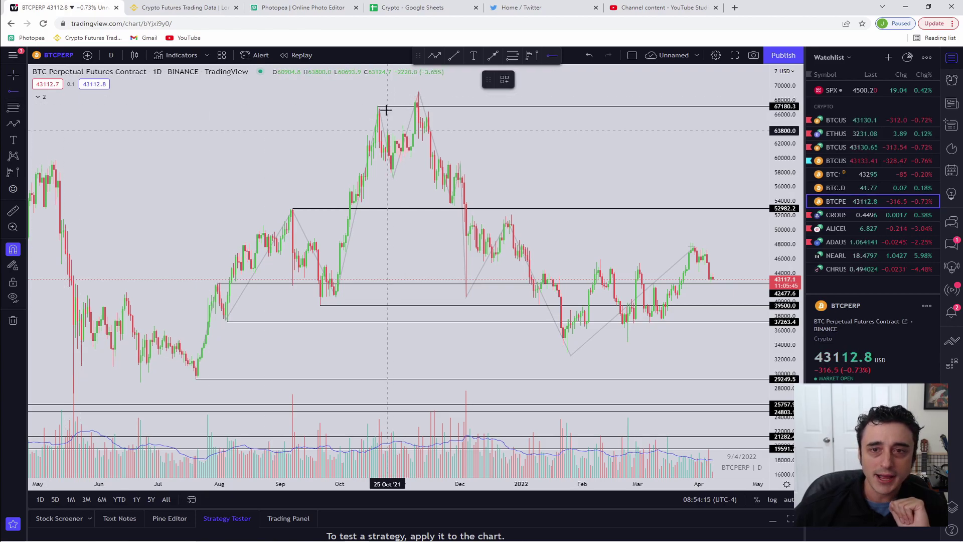
click(393, 177)
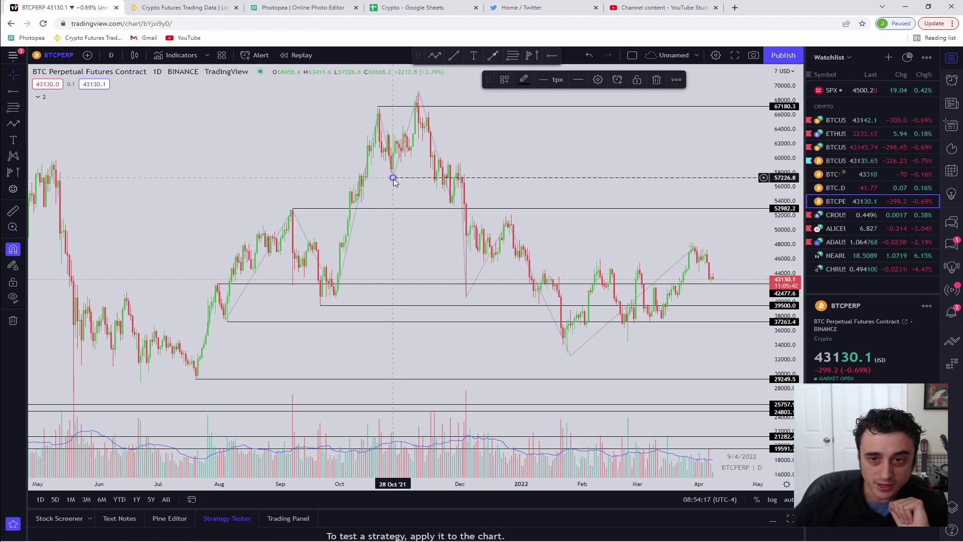
click(418, 92)
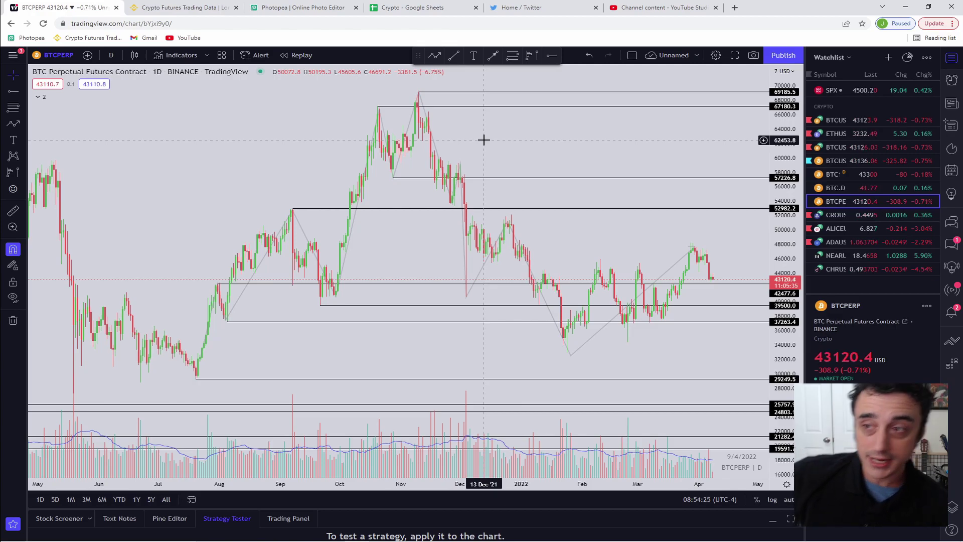
- Add the text label "ChoCh" to the horizontal ray at the 28 October 2021 low
scroll(494, 151, up, 2)
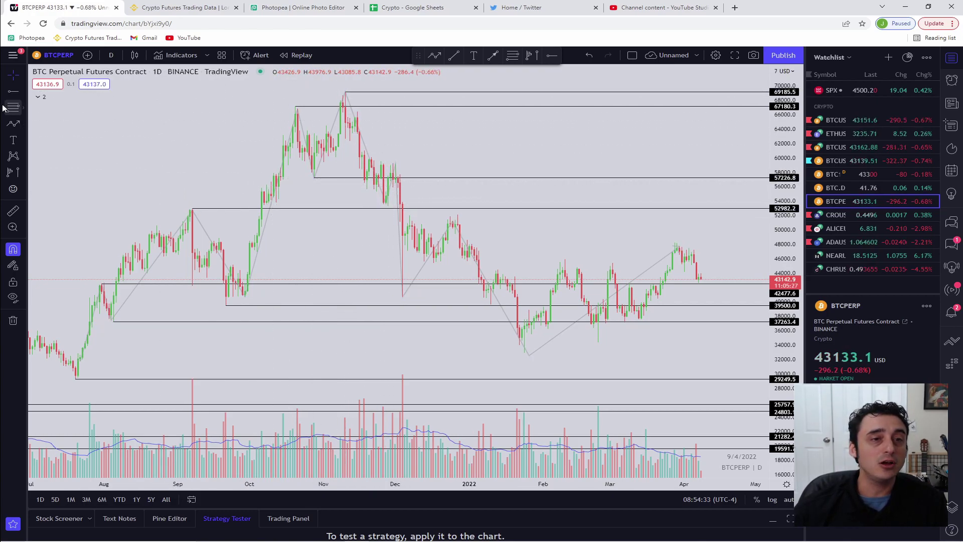
click(499, 179)
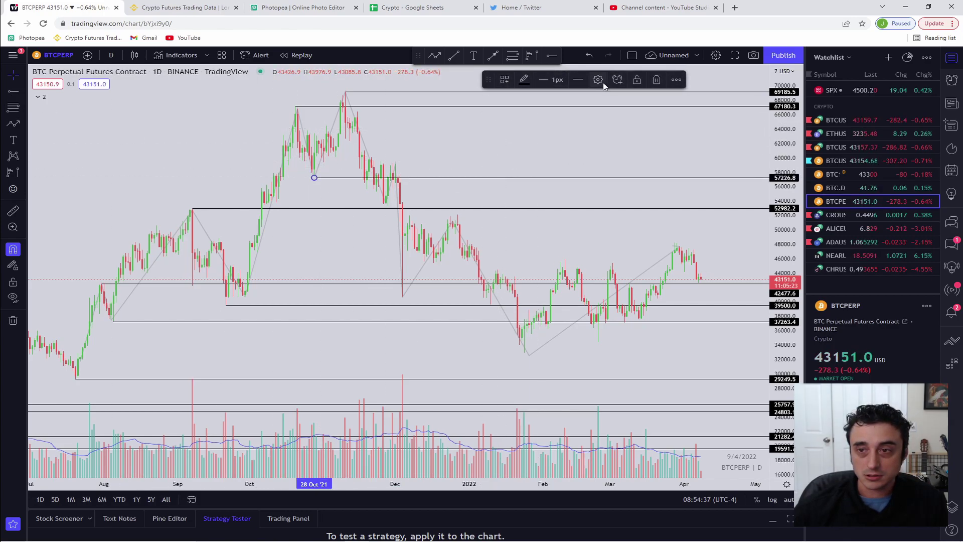
double_click(560, 176)
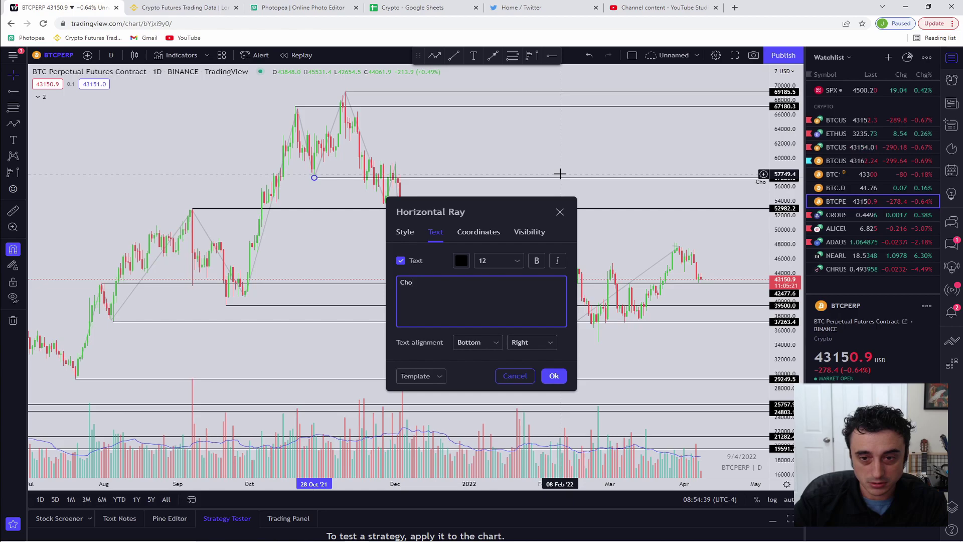
click(554, 376)
click(481, 197)
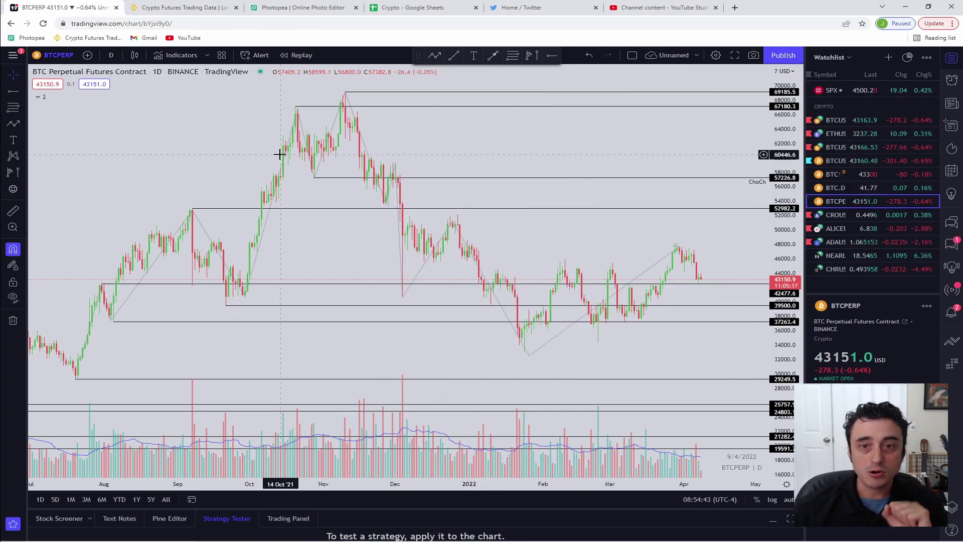
- Examine up close the November to December 2021 decline and its swing points around the ChoCh ray
drag(362, 182, 368, 184)
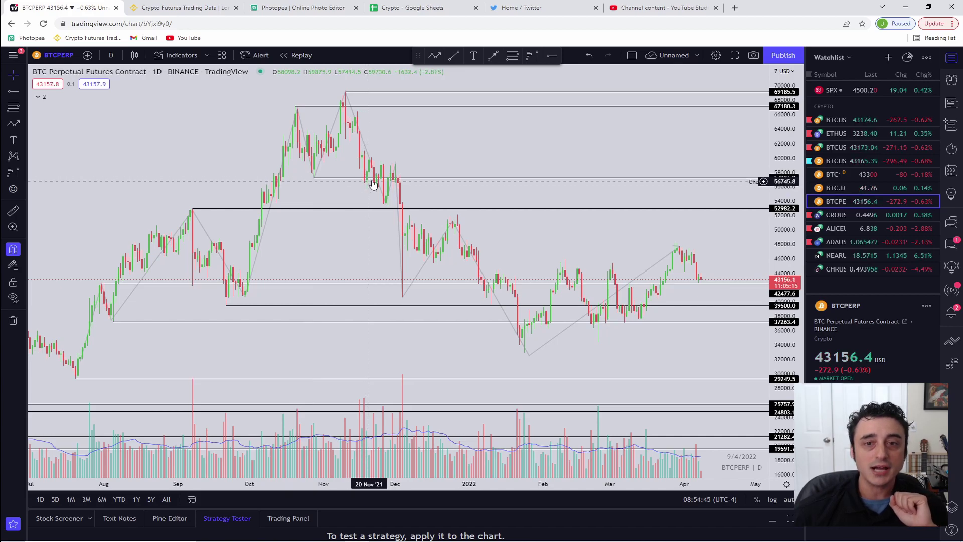
scroll(366, 184, up, 1)
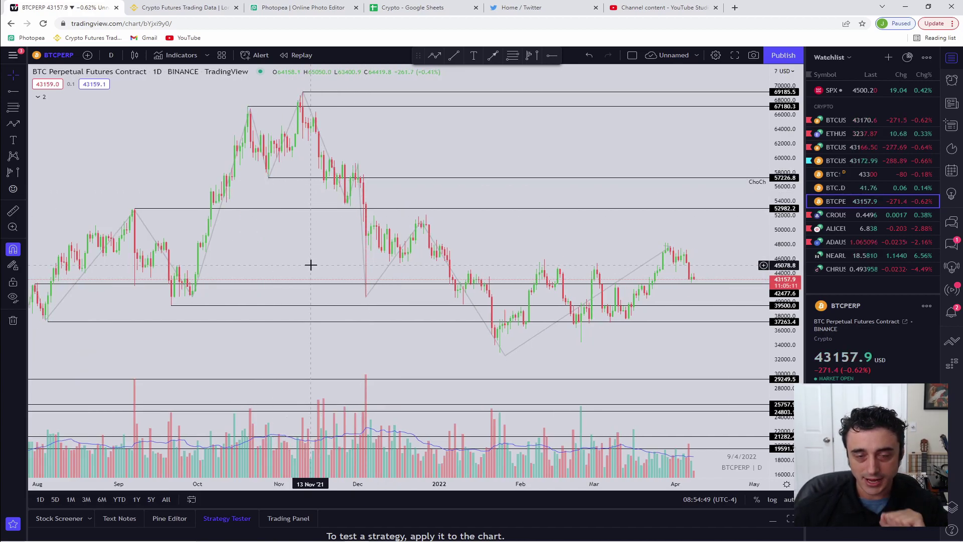
scroll(252, 260, up, 2)
drag(241, 265, 366, 260)
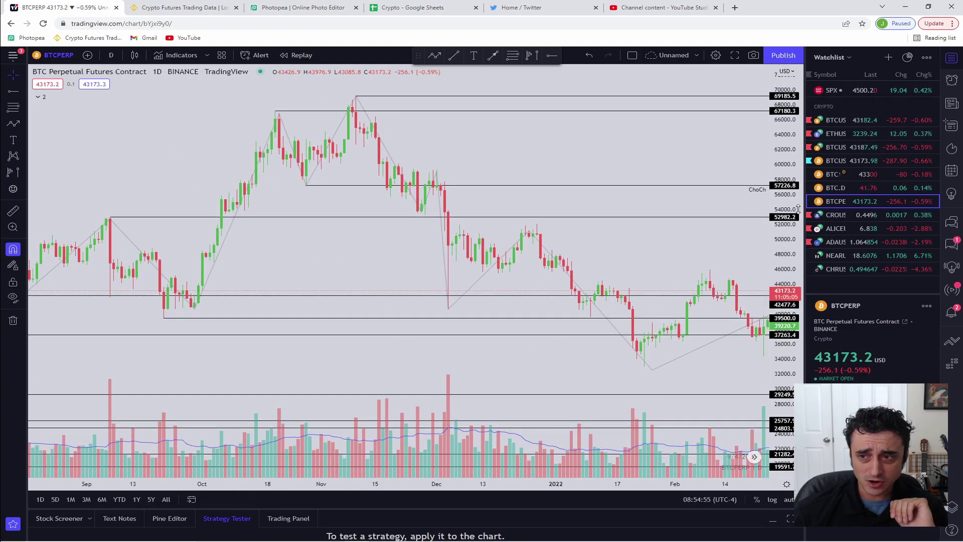
drag(799, 225, 799, 209)
scroll(473, 251, up, 2)
drag(474, 251, 374, 300)
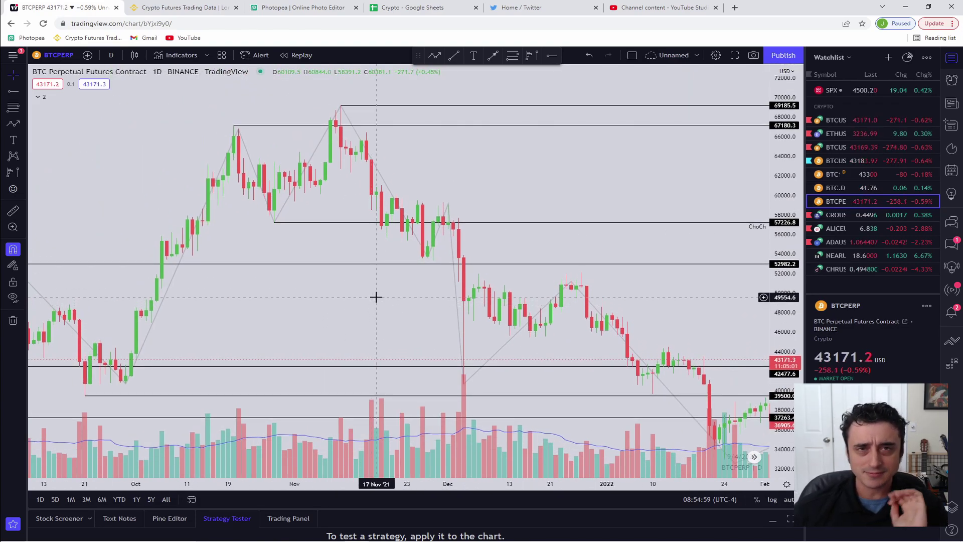
scroll(376, 297, up, 1)
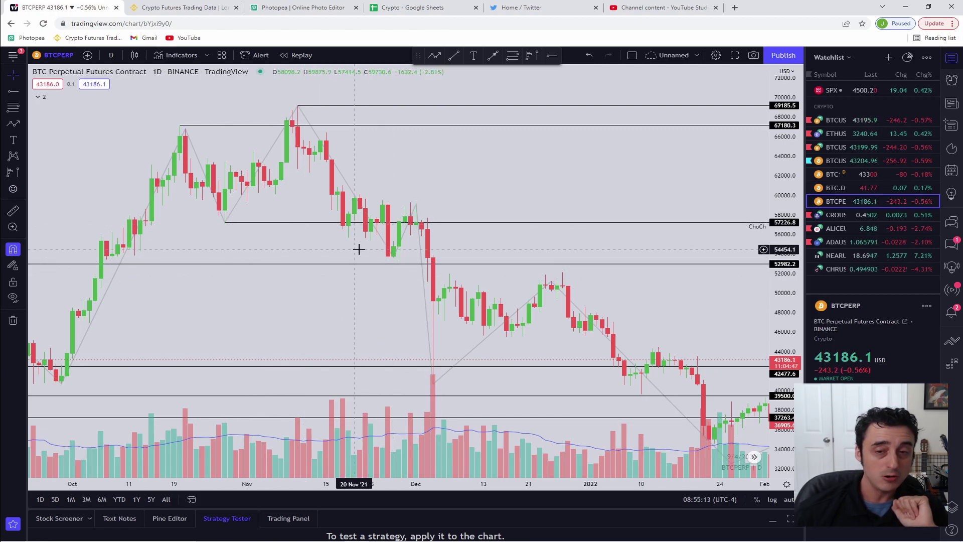
click(395, 261)
click(405, 235)
click(412, 216)
click(407, 222)
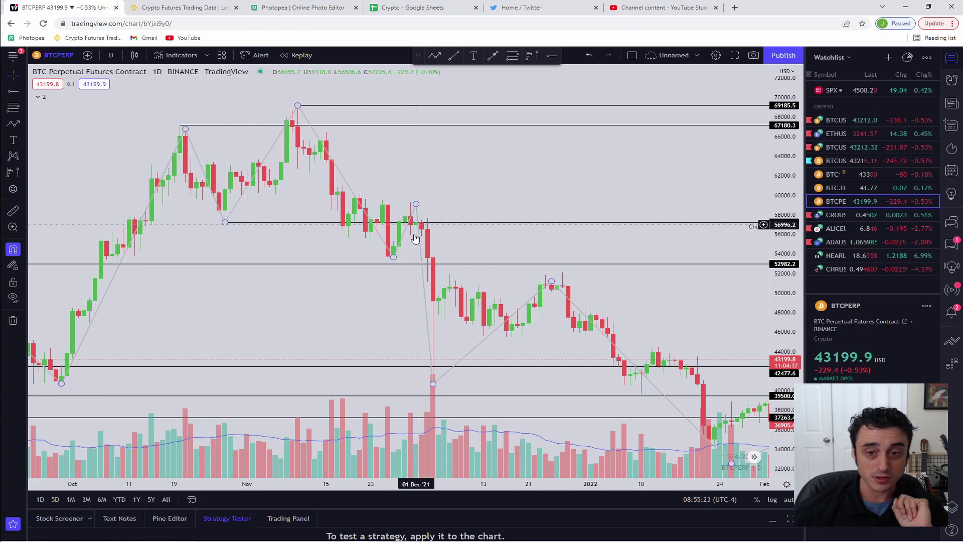
click(393, 248)
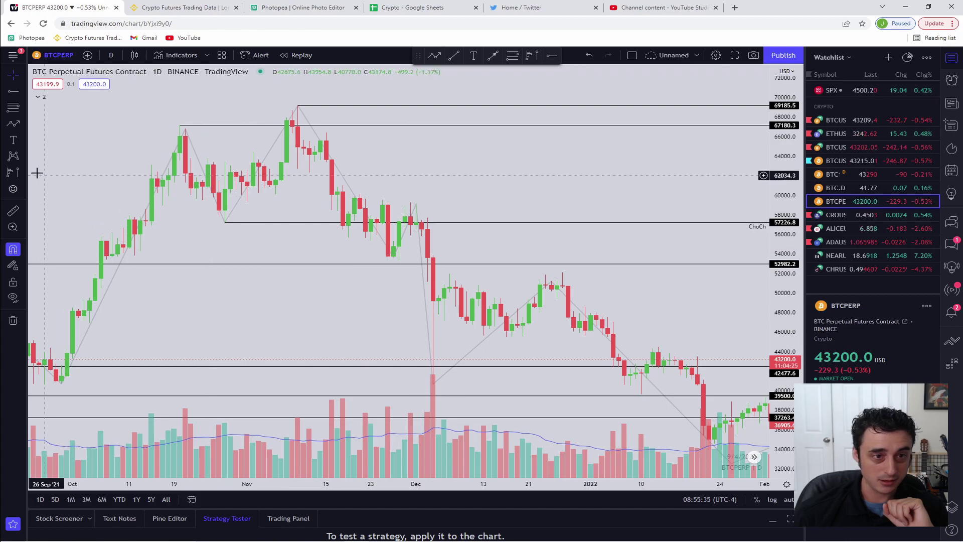
- Place horizontal rays at the late November 2021 low, about 53301.7, and the 30 November 2021 high, about 59265.8
click(14, 93)
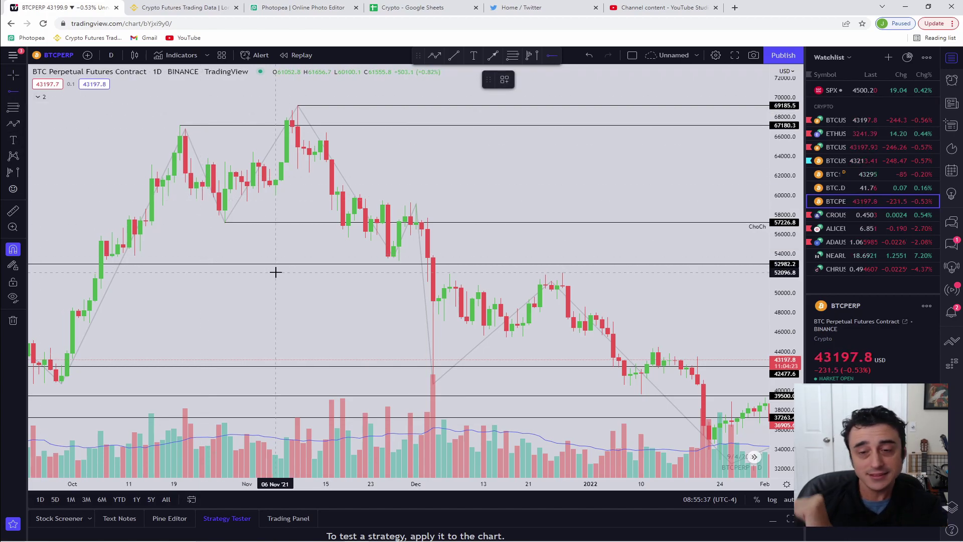
click(224, 222)
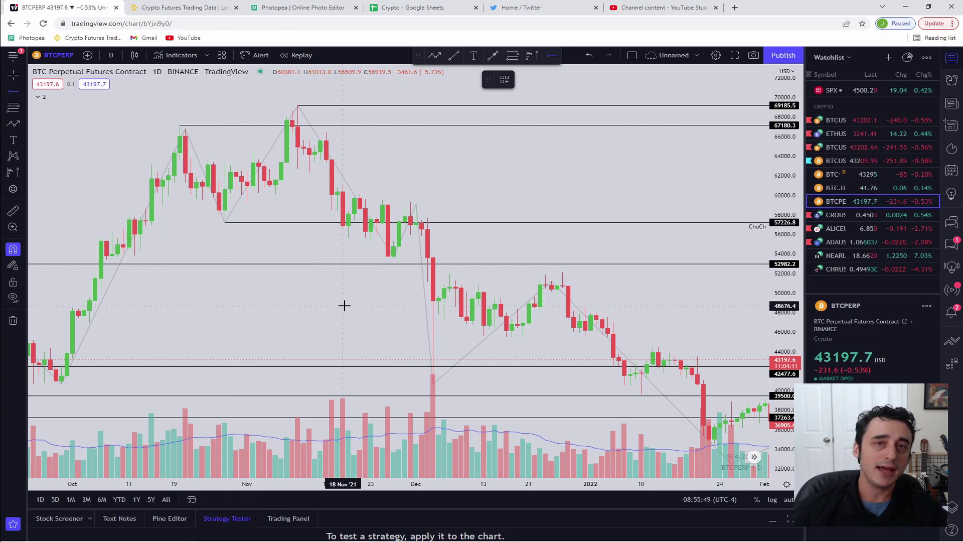
click(399, 260)
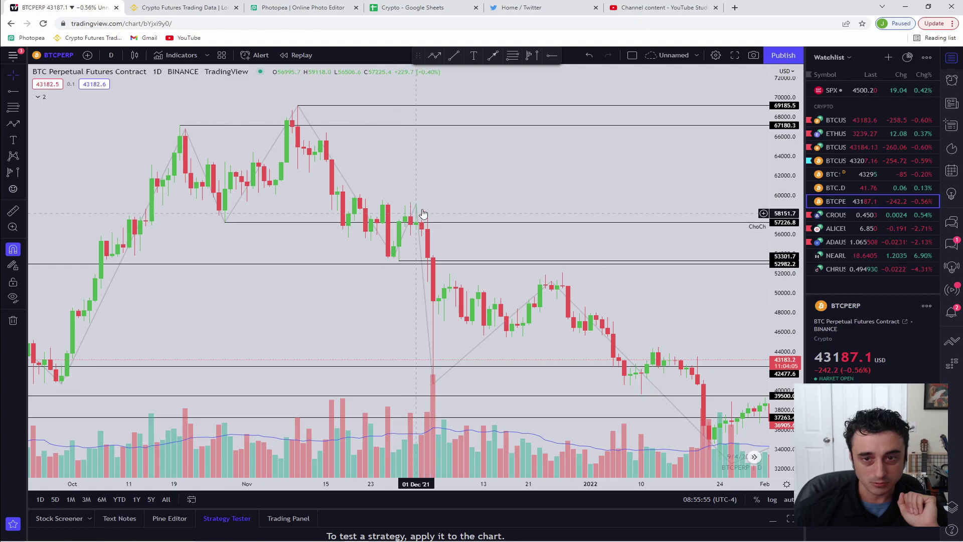
click(14, 92)
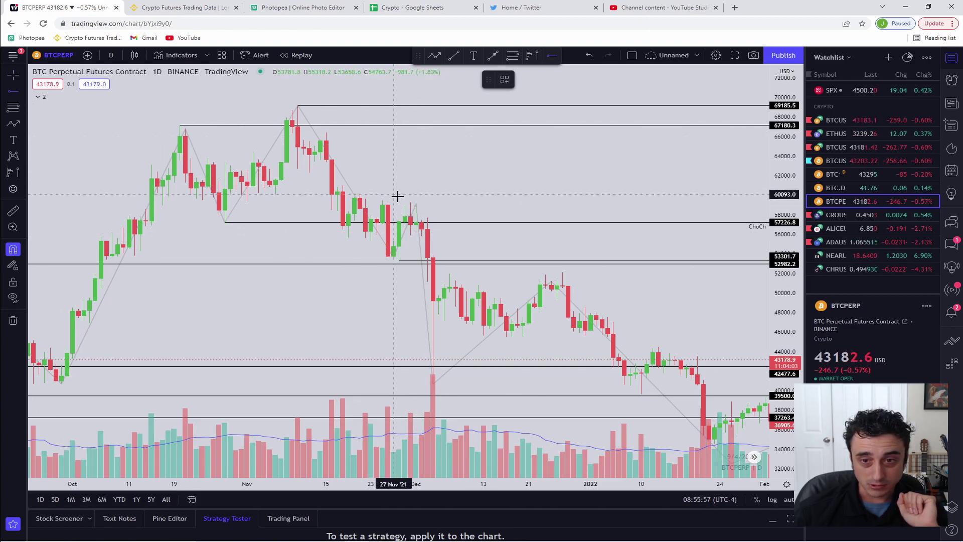
click(410, 202)
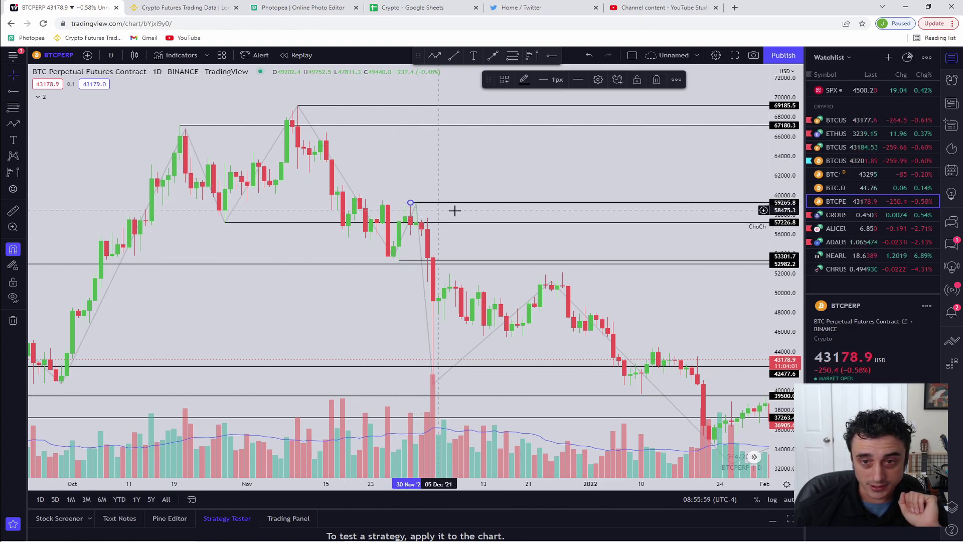
- Place horizontal rays at the early December 2021 low, about 40681.8, and the late December 2021 high, about 52100
click(17, 94)
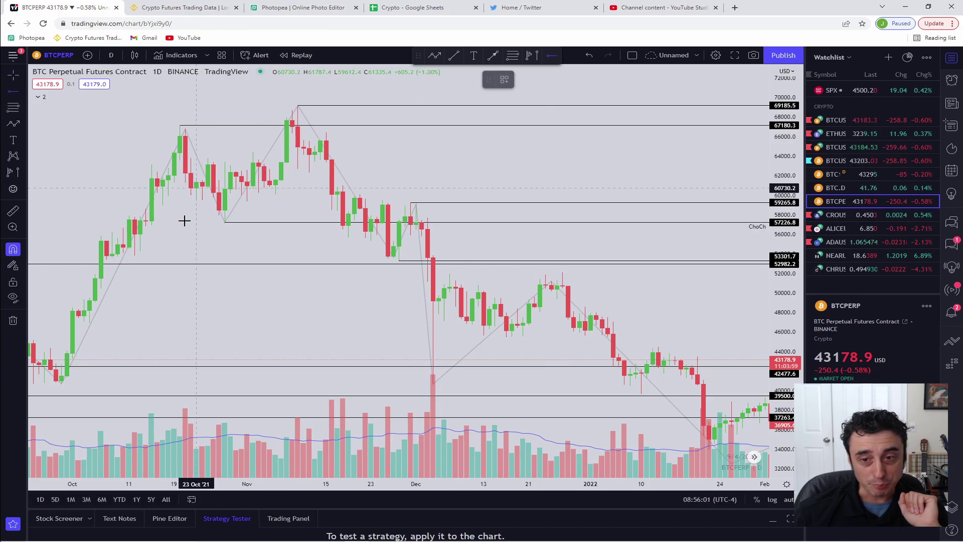
click(435, 383)
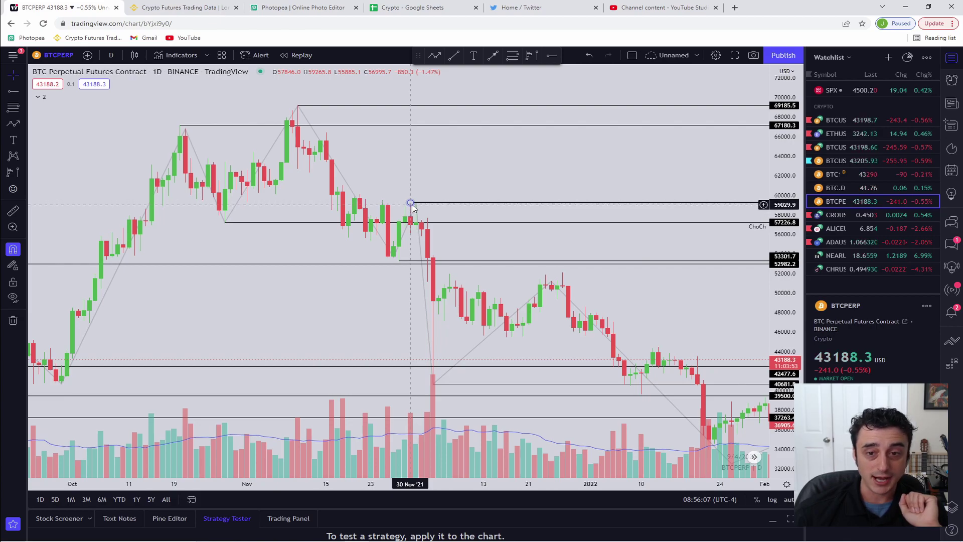
drag(337, 338, 290, 232)
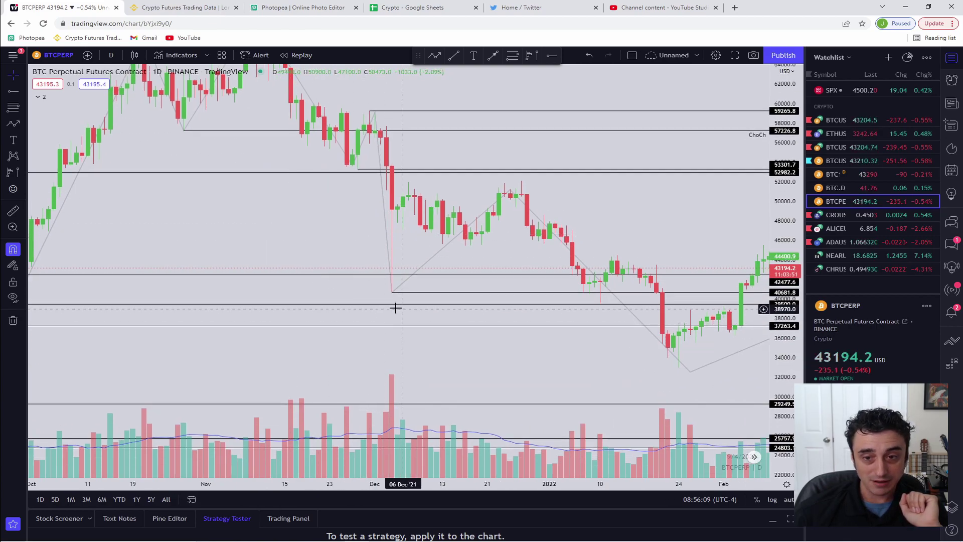
click(13, 91)
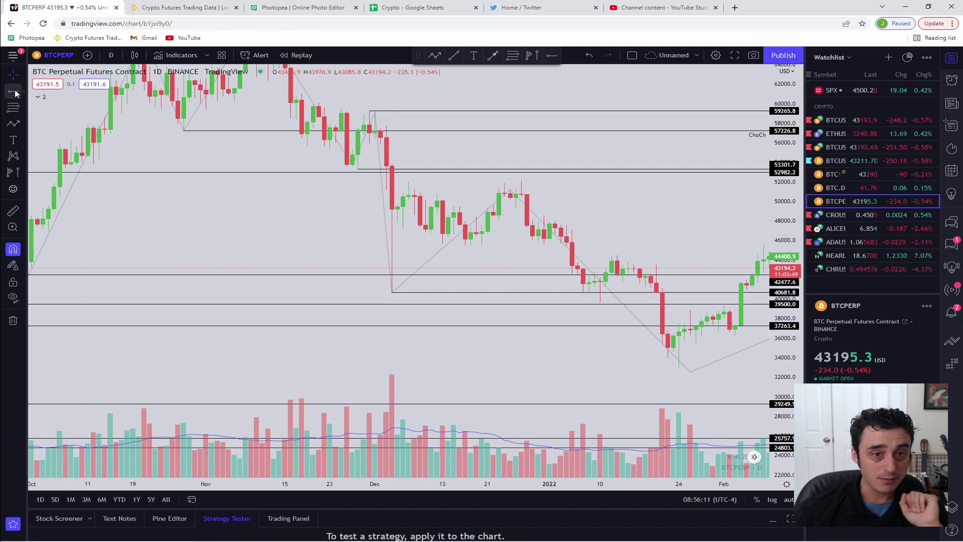
click(520, 181)
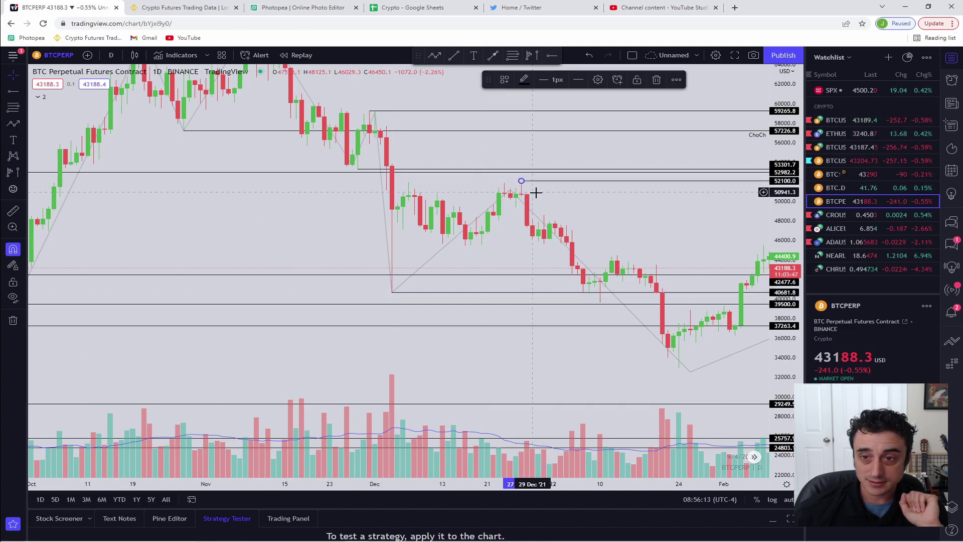
drag(549, 196, 453, 172)
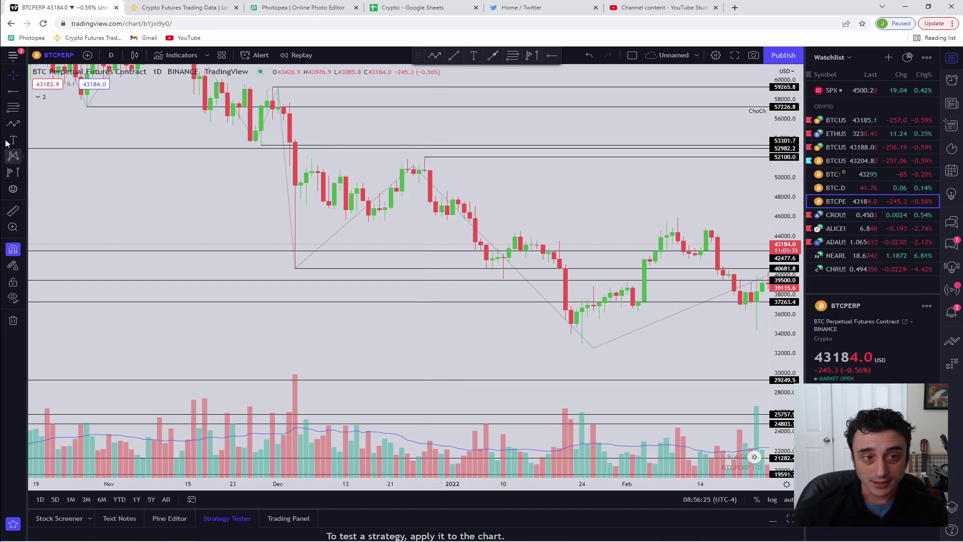
- Sketch a temporary zigzag path from the late December 2021 high up to about 58300 and down below 34000, and remove it
click(13, 123)
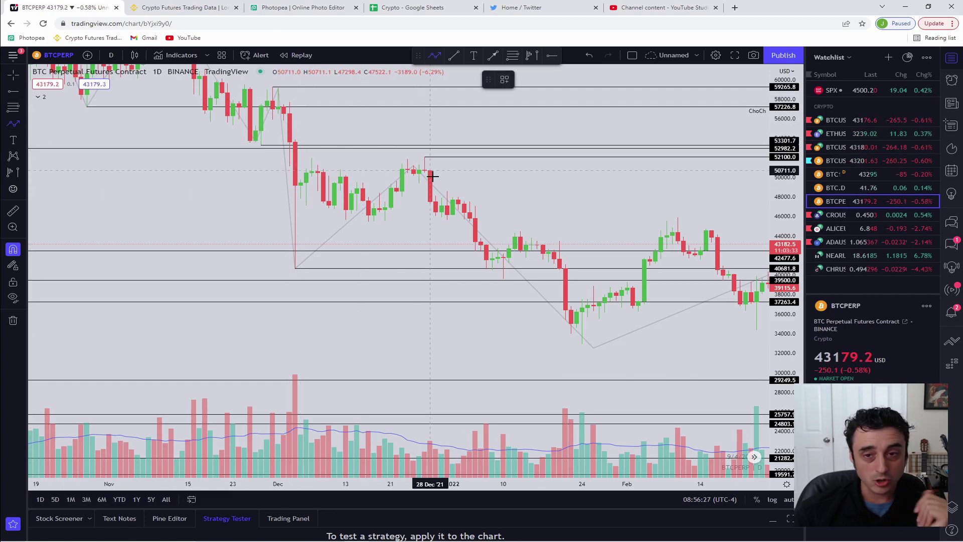
click(424, 157)
click(447, 191)
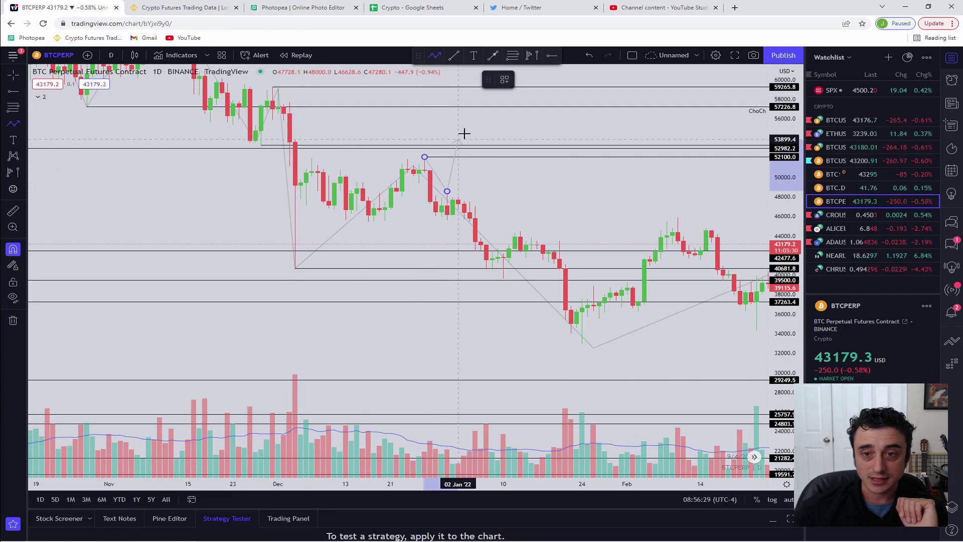
click(475, 95)
click(525, 338)
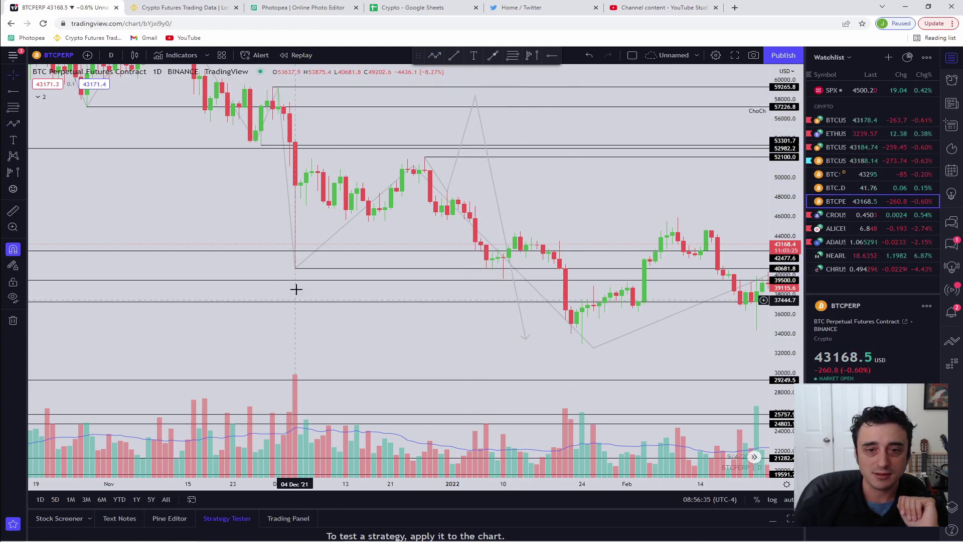
mouse_move(295, 271)
mouse_down()
mouse_move(363, 273)
mouse_move(470, 99)
mouse_up()
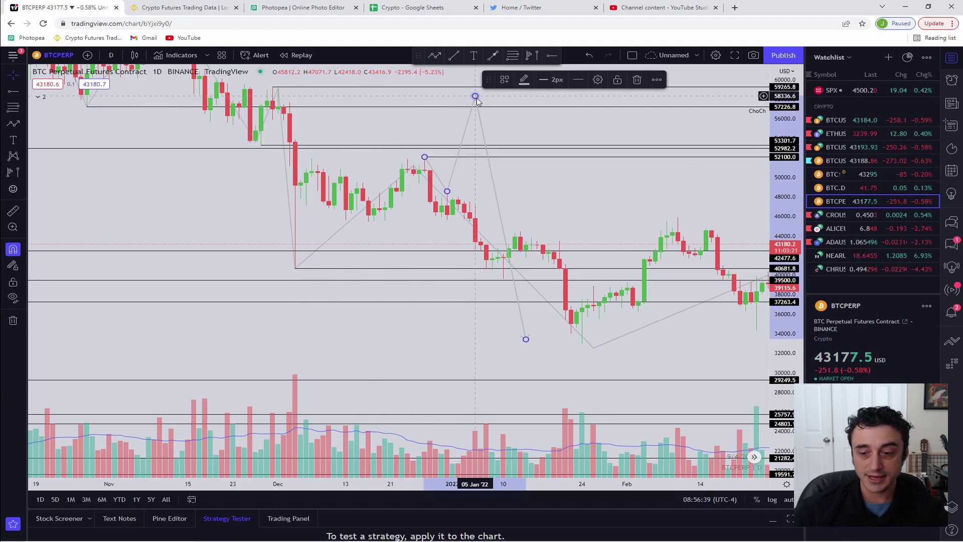
key(Escape)
click(424, 158)
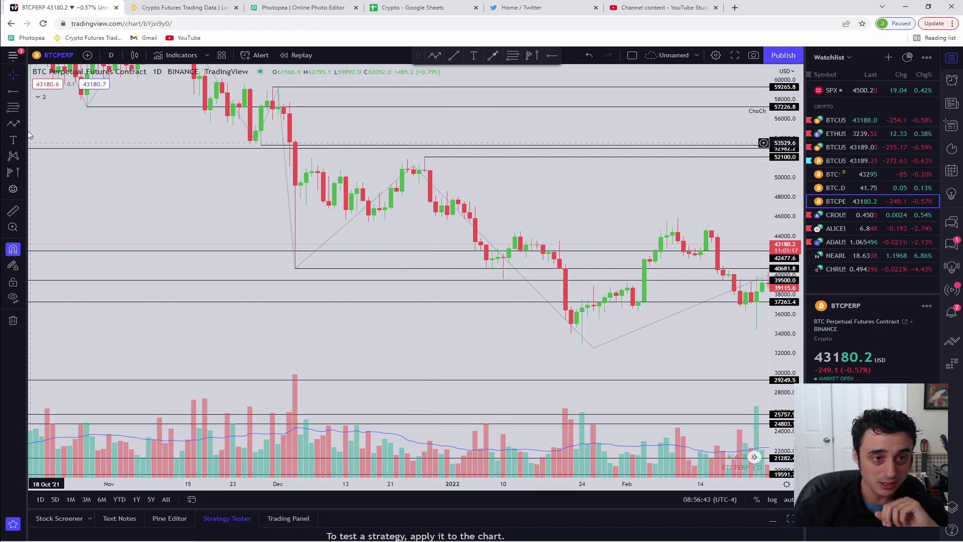
- Delete the old horizontal lines at 42477.6, 39500, 37263.4 and 29249.5
click(257, 303)
drag(257, 304, 253, 257)
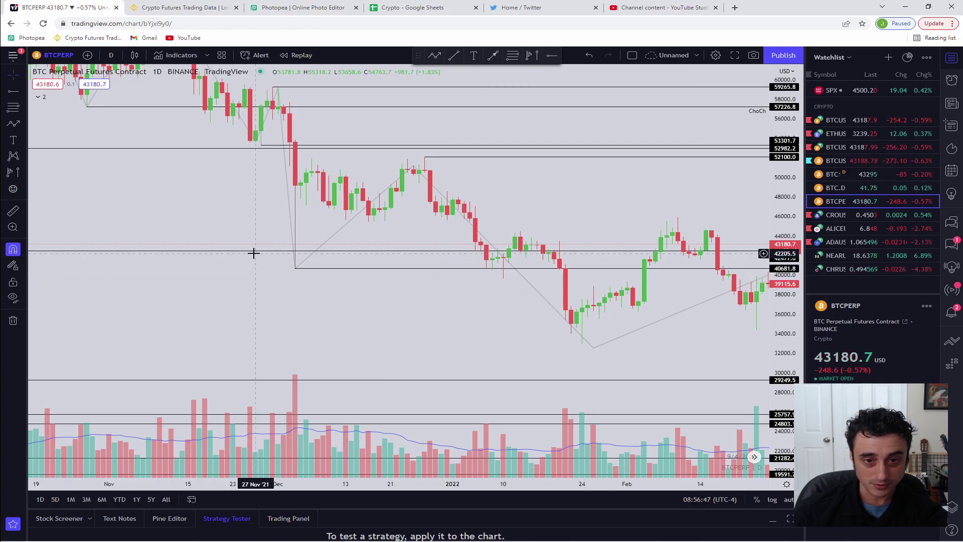
key(Delete)
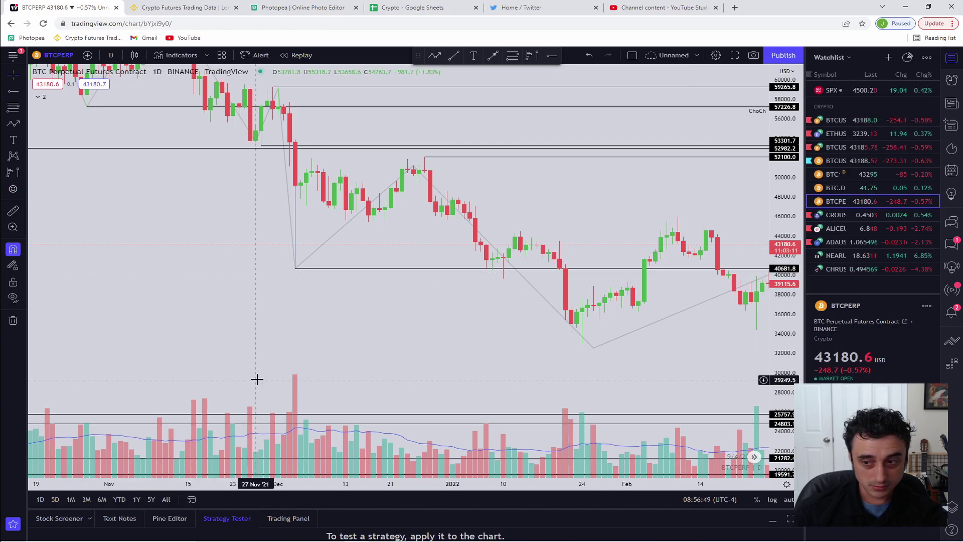
- Place a horizontal ray at the 10 January 2022 low, about 39603.6, and make sure magnet mode is on
click(18, 95)
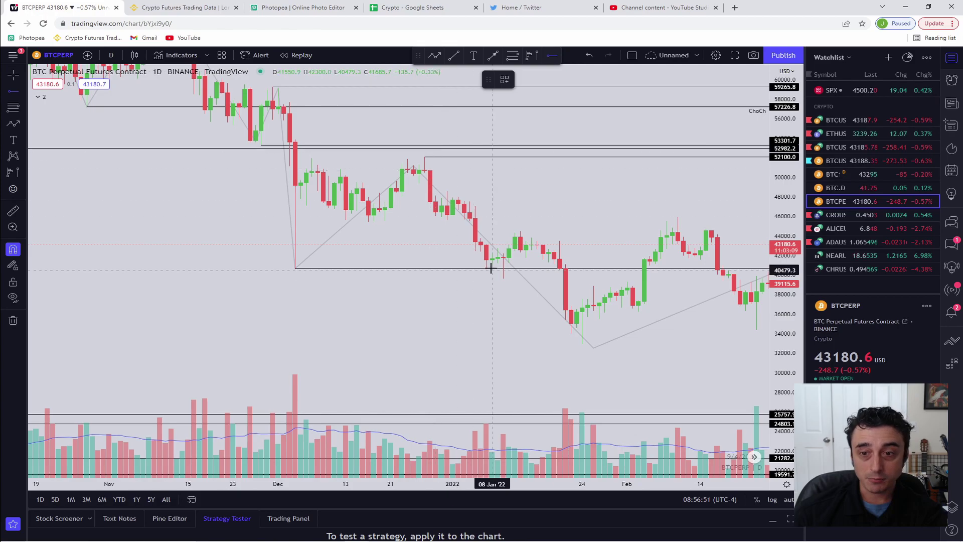
click(502, 280)
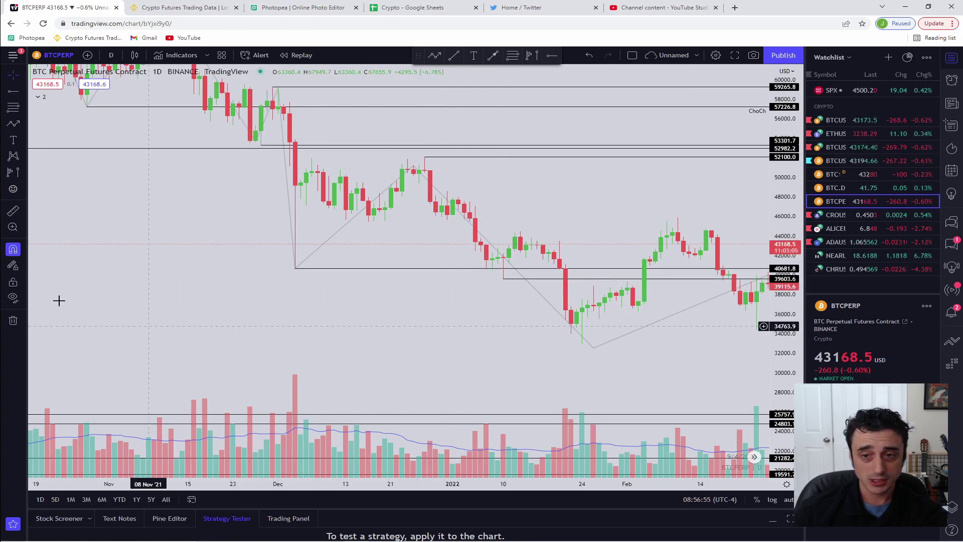
click(21, 94)
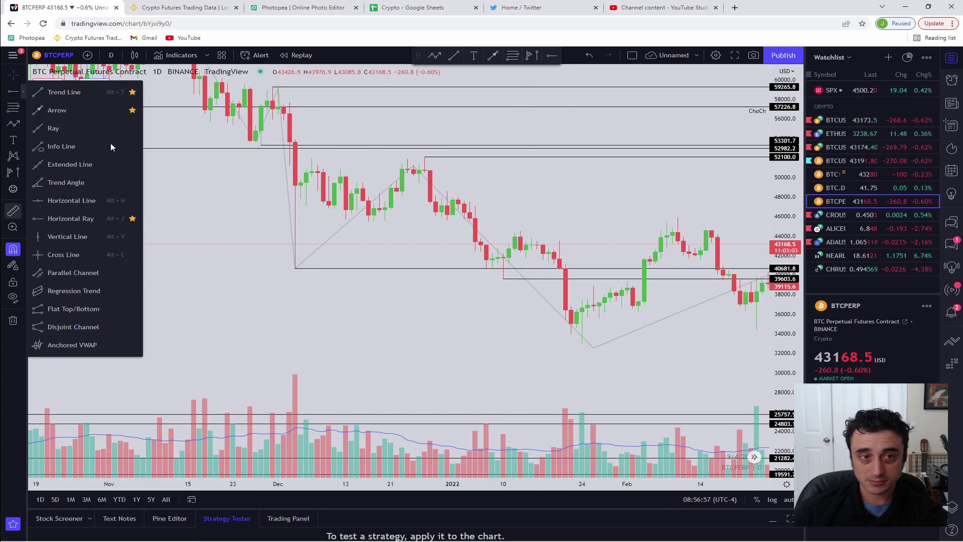
click(10, 257)
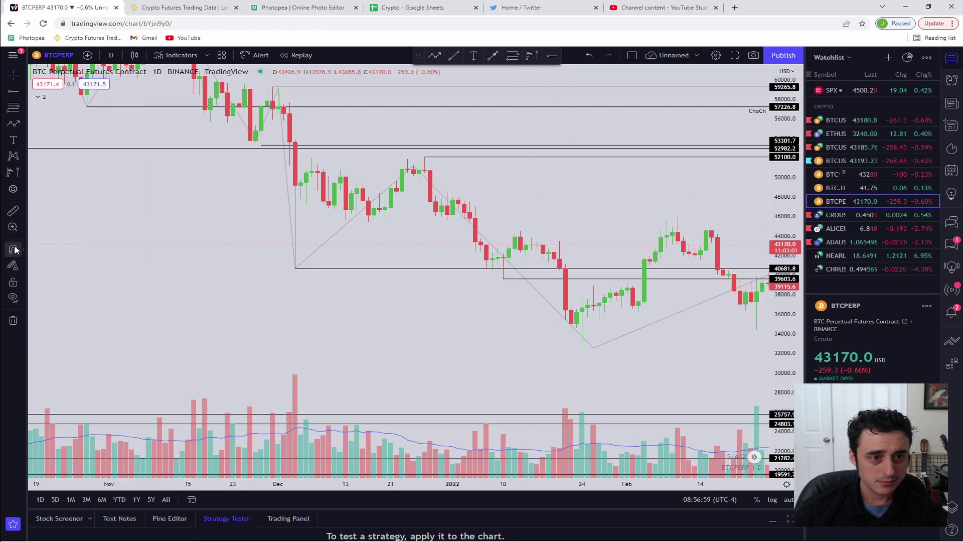
click(13, 249)
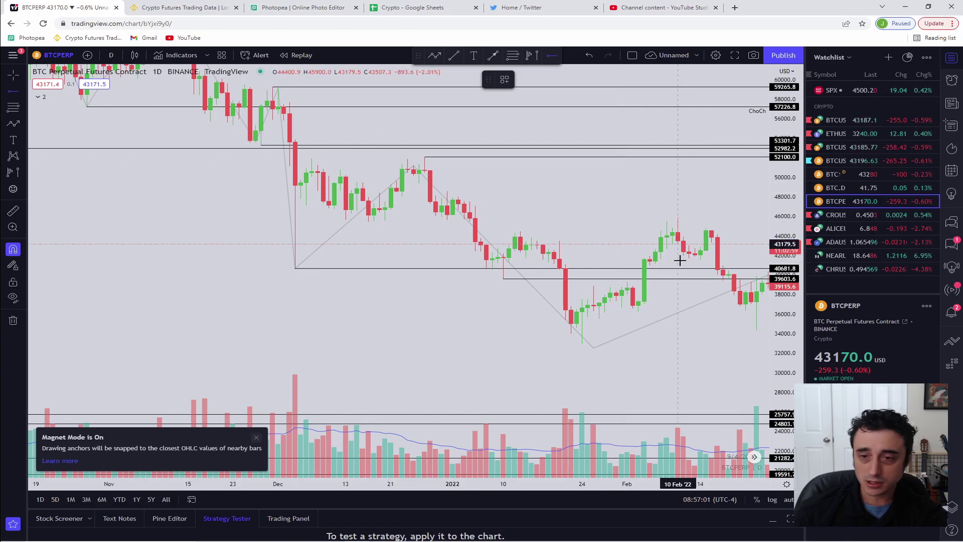
- Place horizontal rays at the 13 January 2022 high, about 44457.3, and the 24 January 2022 low, about 32921.2
click(520, 232)
click(567, 221)
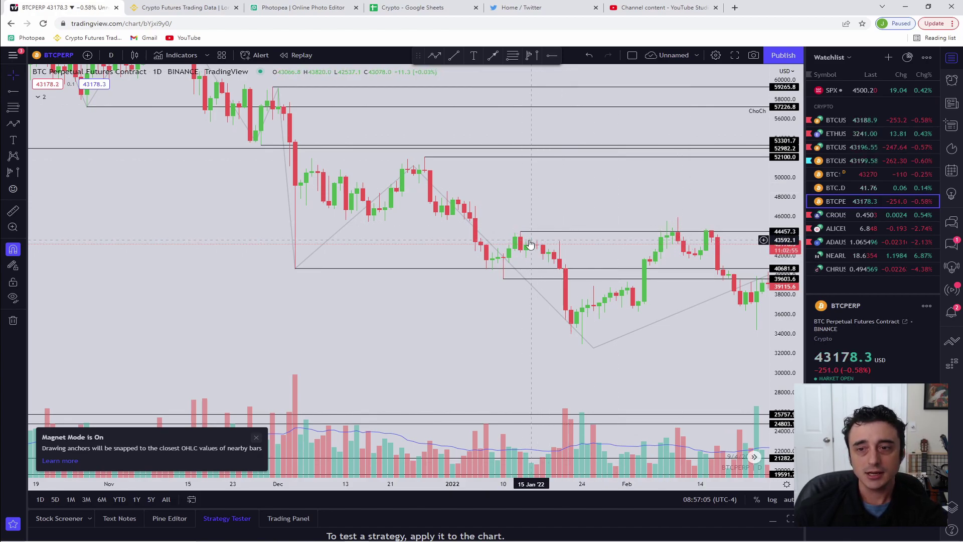
click(13, 93)
click(582, 345)
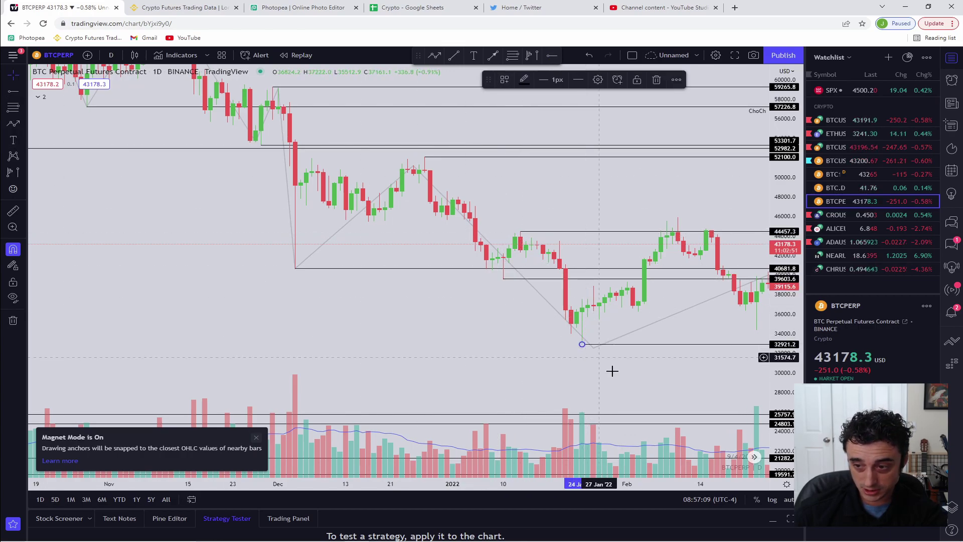
drag(660, 382, 519, 379)
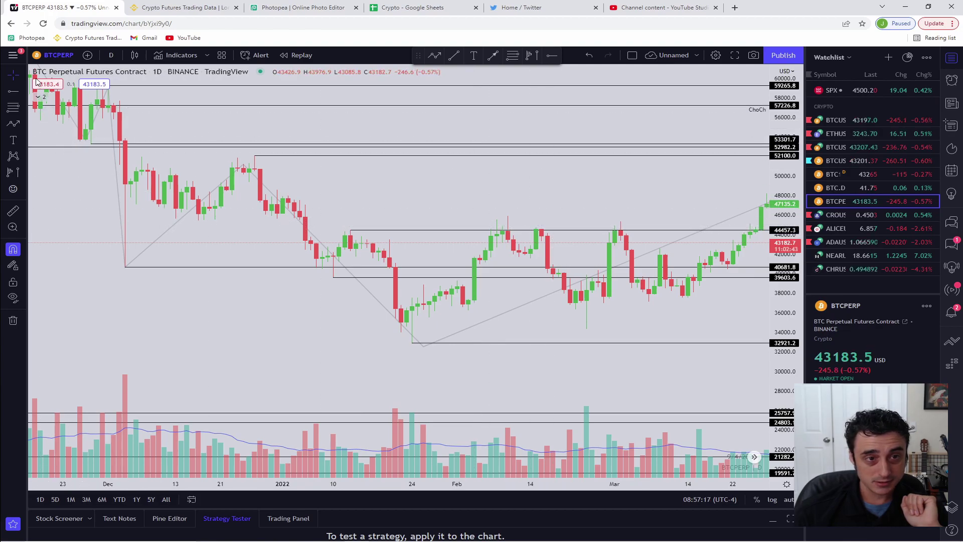
click(13, 92)
click(508, 216)
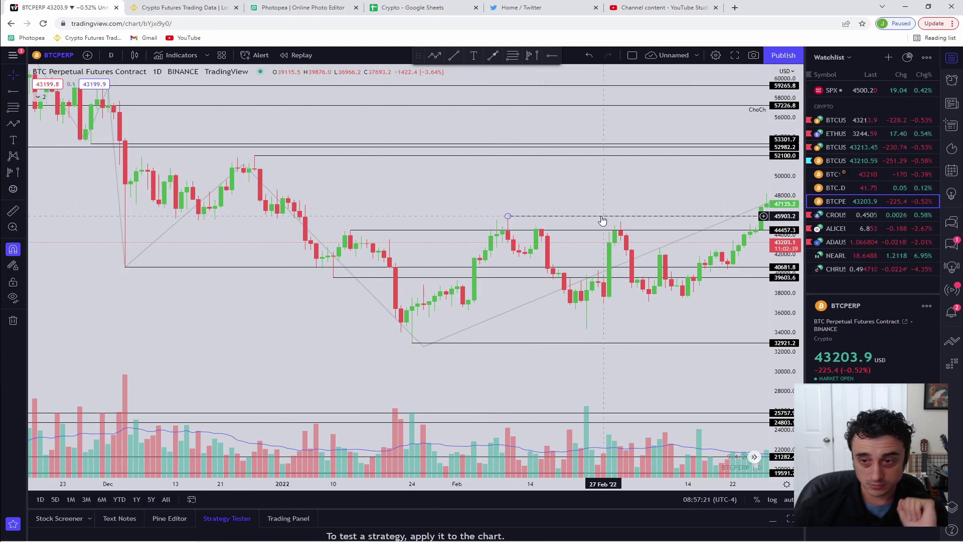
key(Delete)
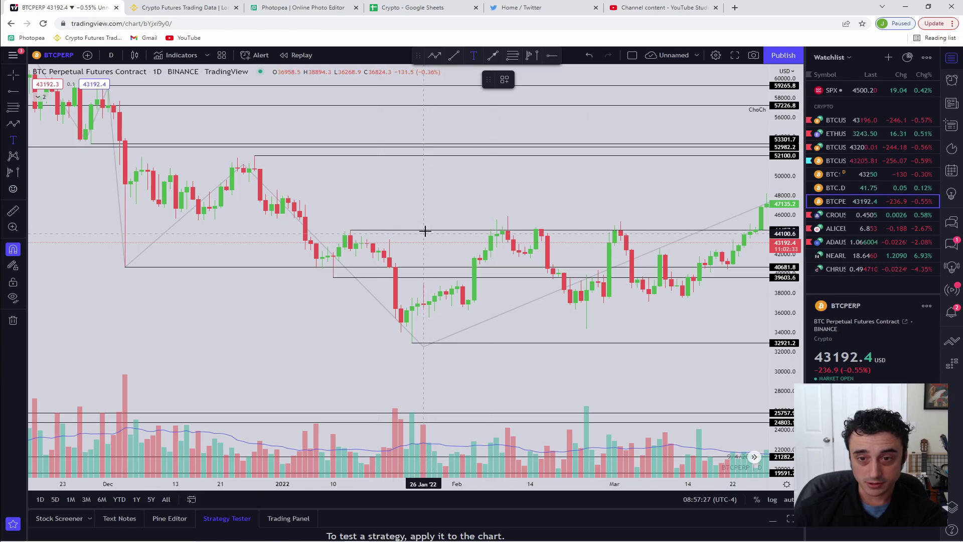
- Add the text label "ChoCh" to the horizontal ray at the 13 January 2022 high
click(12, 140)
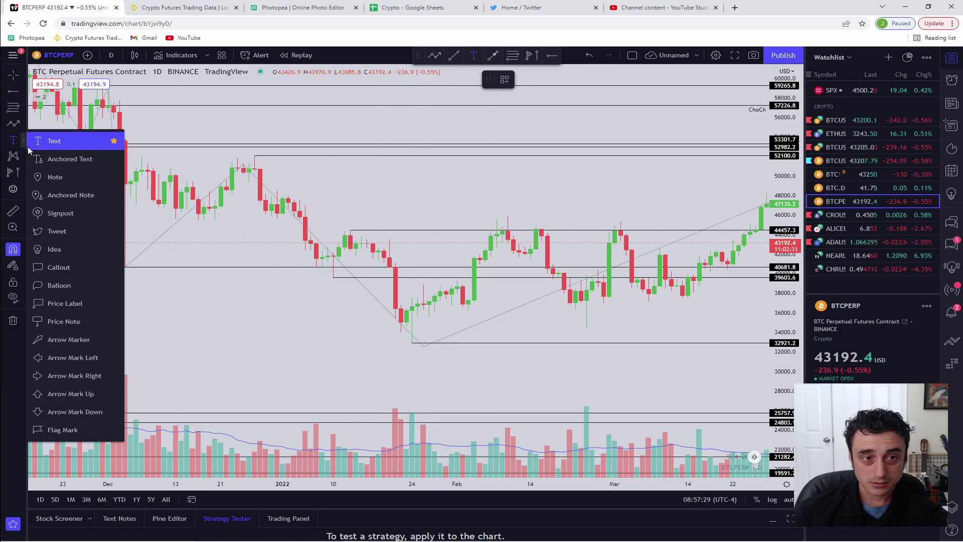
click(52, 138)
click(409, 231)
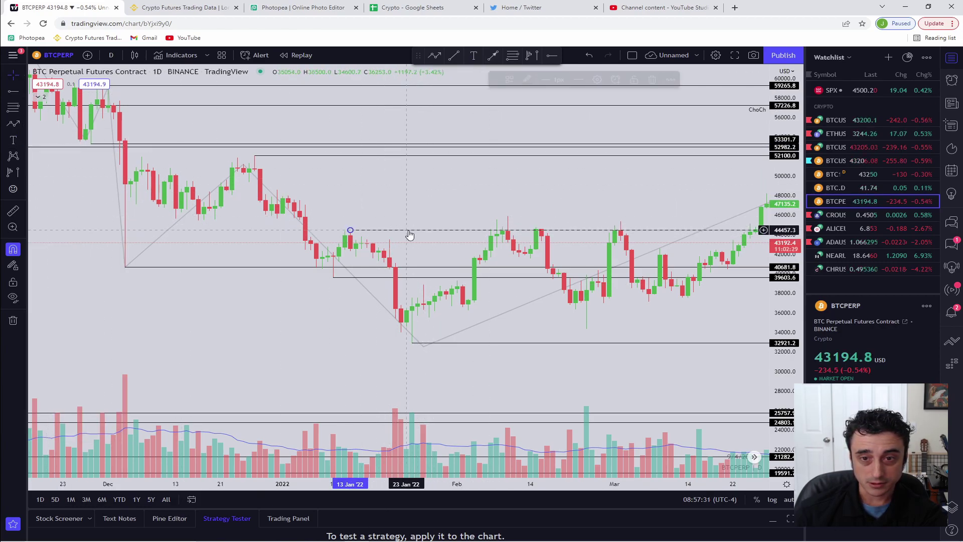
click(597, 80)
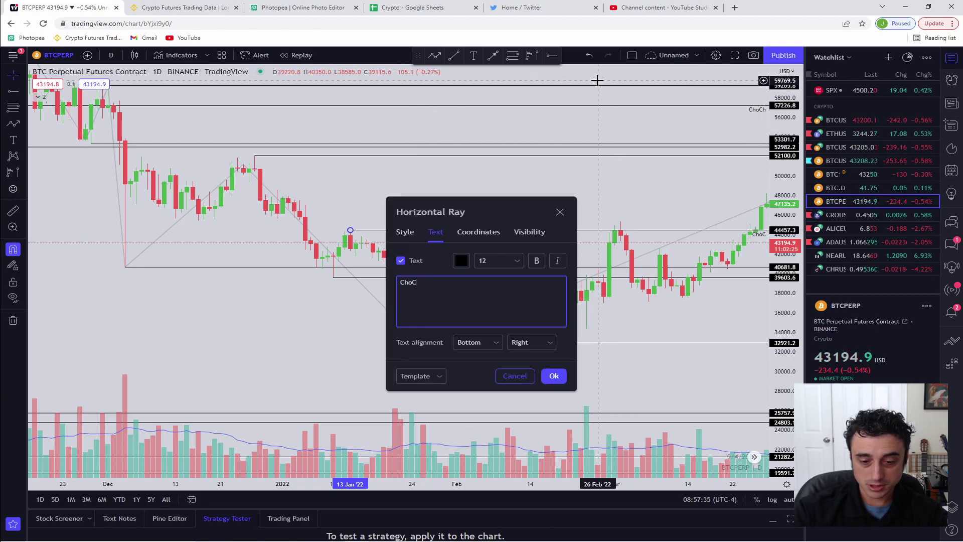
click(554, 377)
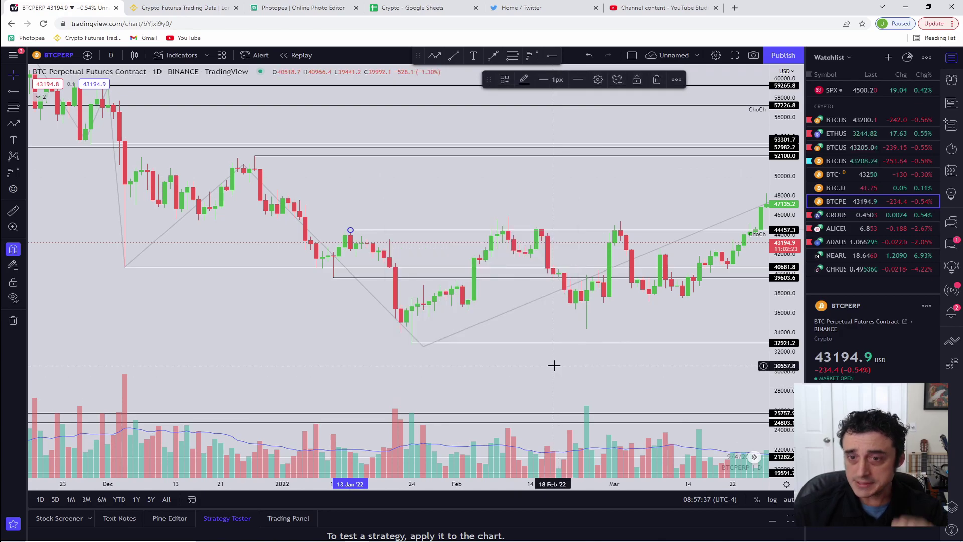
click(386, 381)
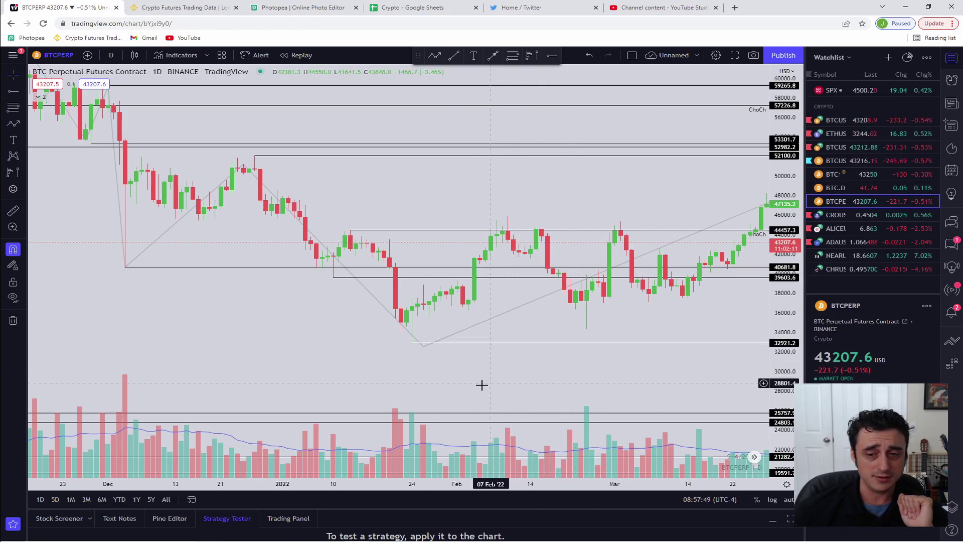
- Place horizontal rays at the late February 2022 low, about 34333.9, and the late March 2022 high, about 48200
drag(499, 377, 321, 372)
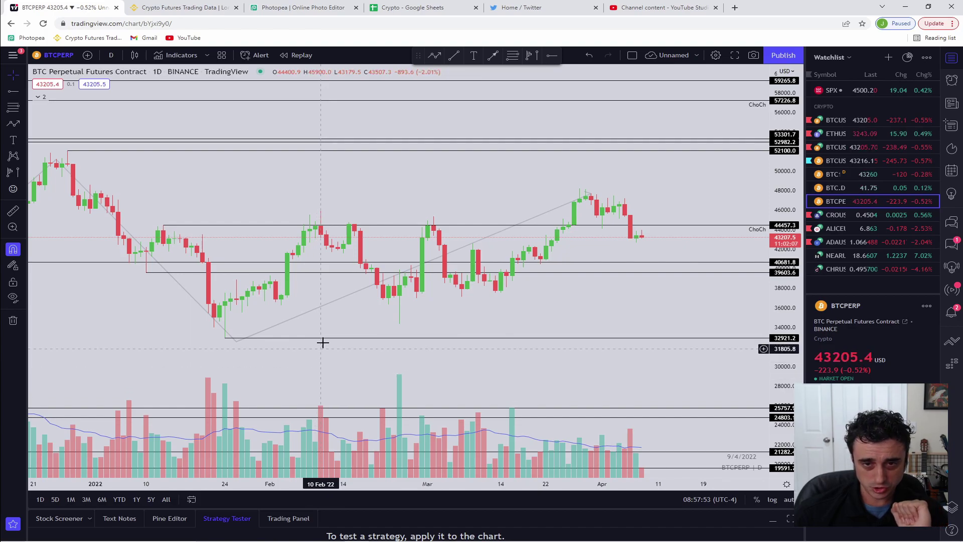
click(13, 93)
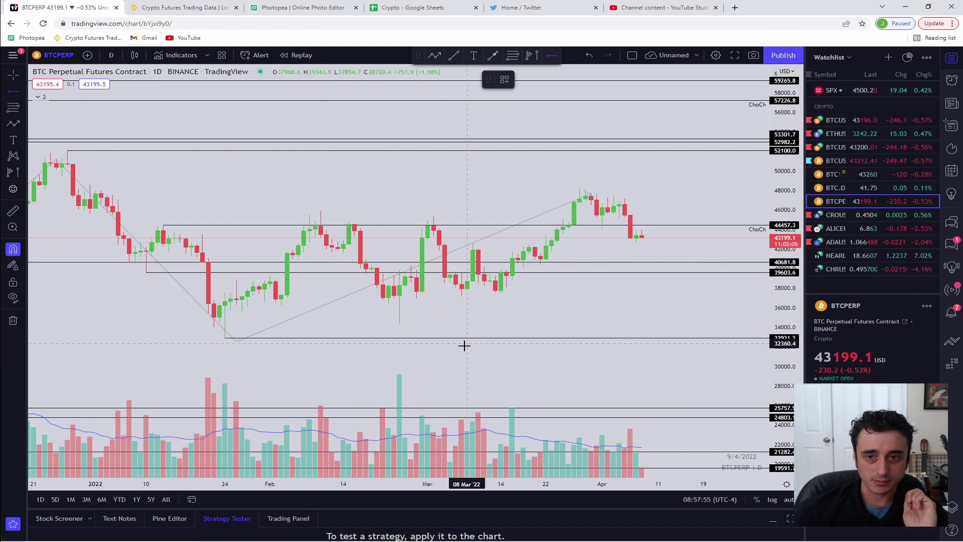
click(400, 323)
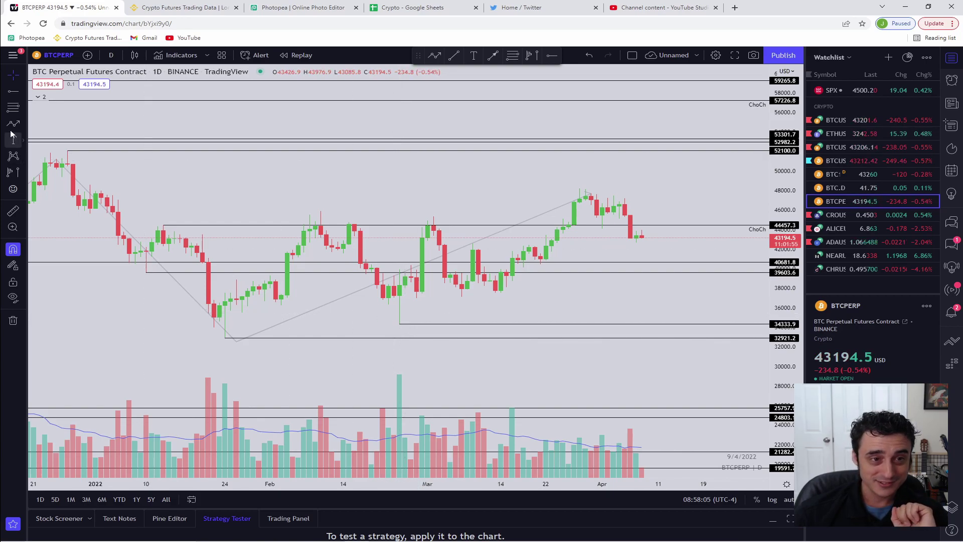
click(6, 92)
click(580, 188)
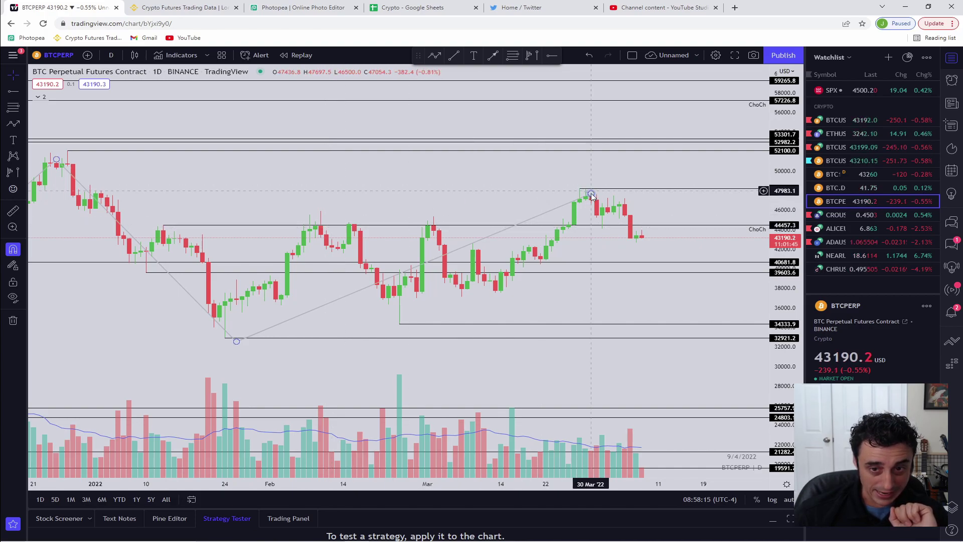
- Sketch a temporary path from the late March 2022 high down to just above the 34333.9 ray, and cancel it
click(7, 126)
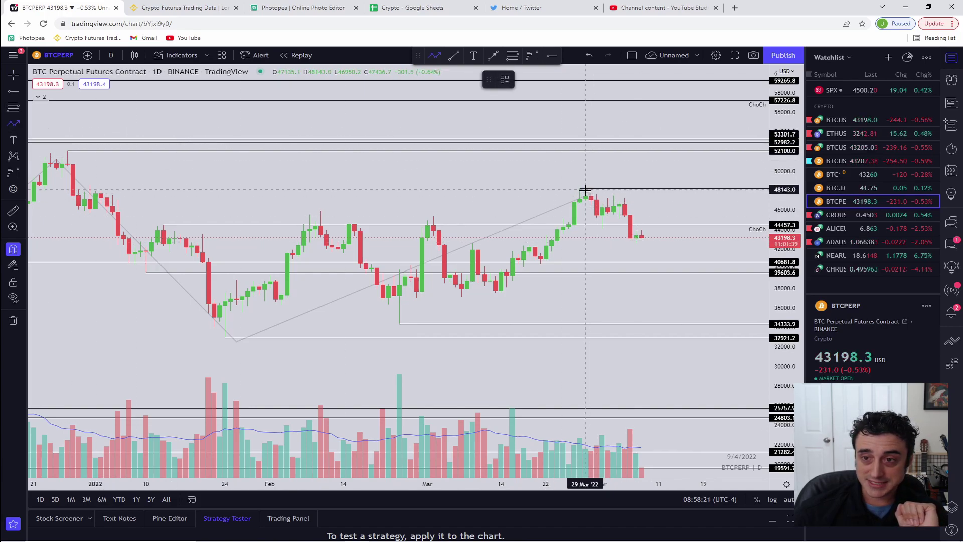
click(586, 198)
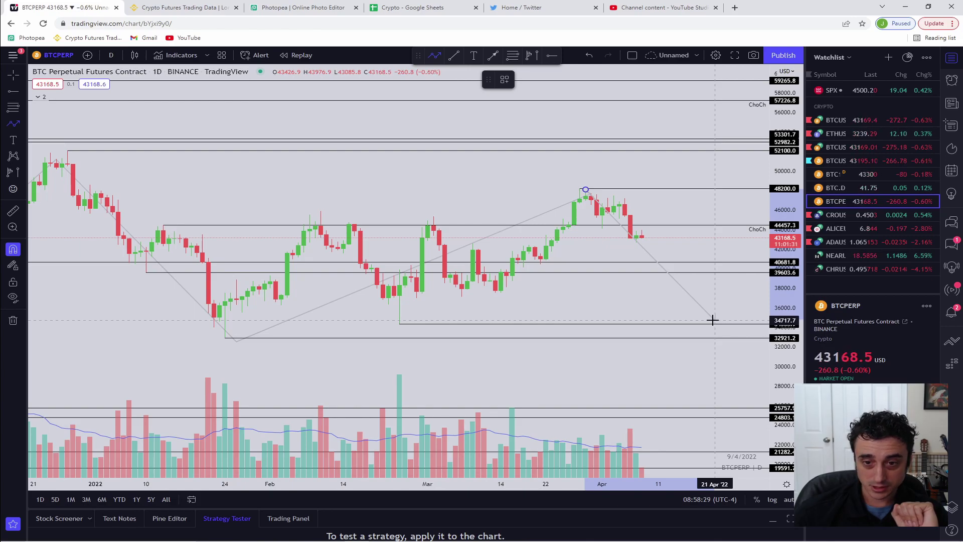
click(686, 319)
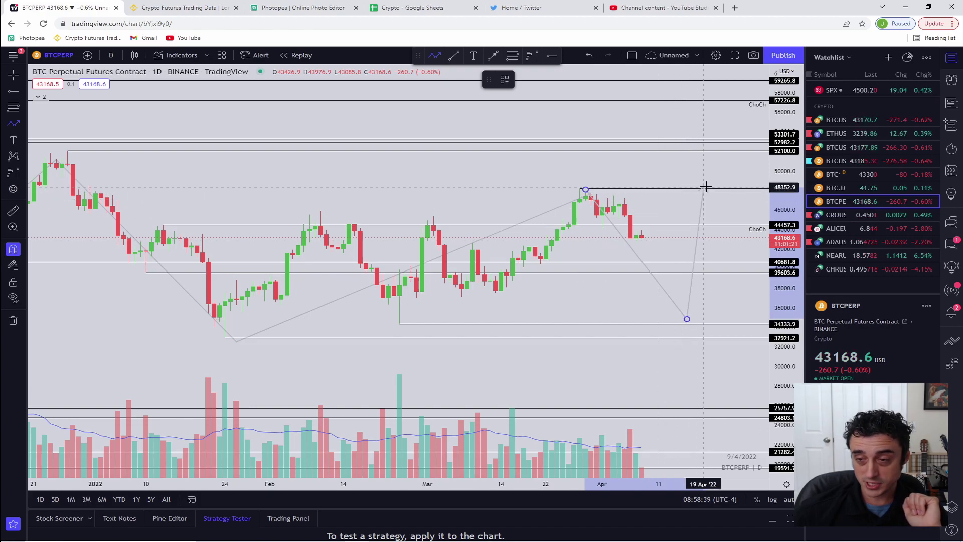
key(Escape)
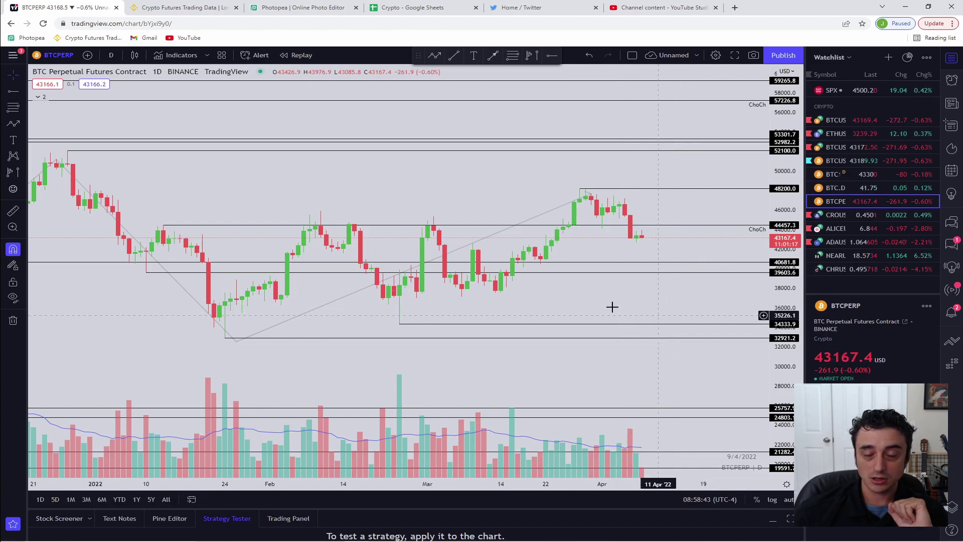
- Draw a projected path from the latest candle up to just below the 52100 ray, and place a horizontal ray at the 7 April 2022 low, about 42658.2
scroll(520, 318, down, 3)
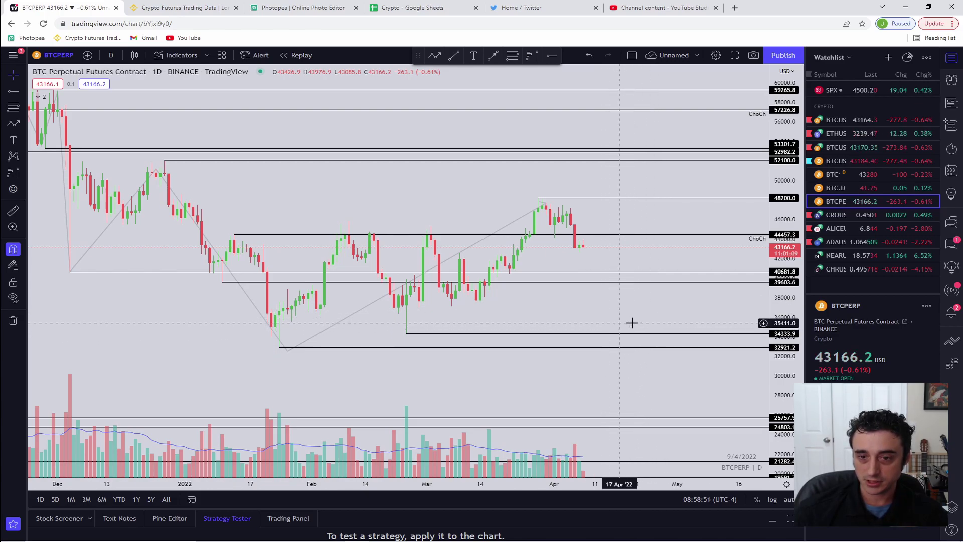
click(13, 124)
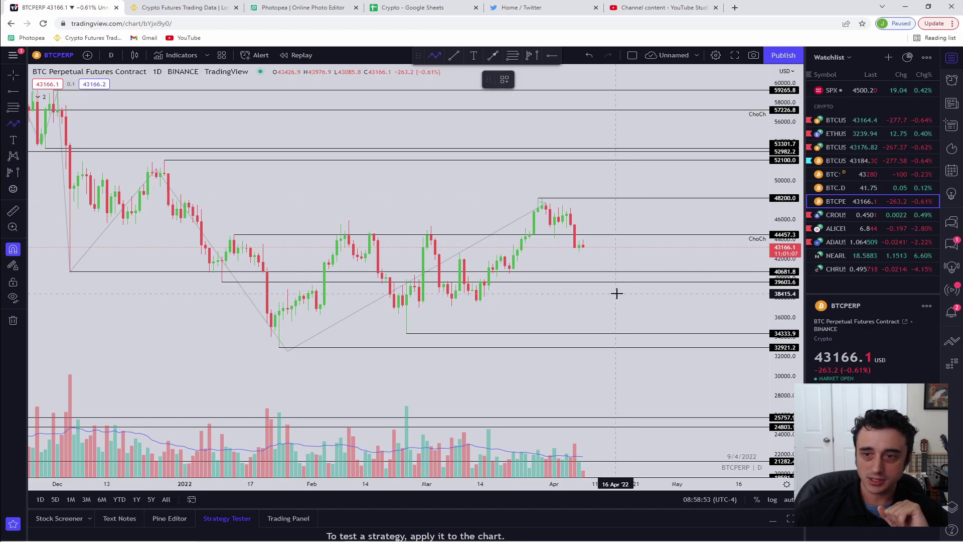
click(582, 246)
click(622, 166)
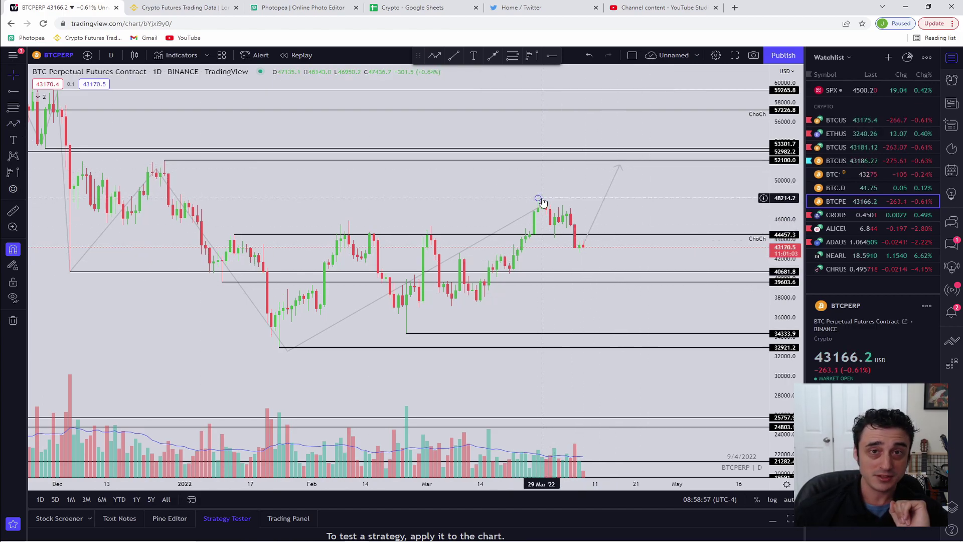
key(alt+j)
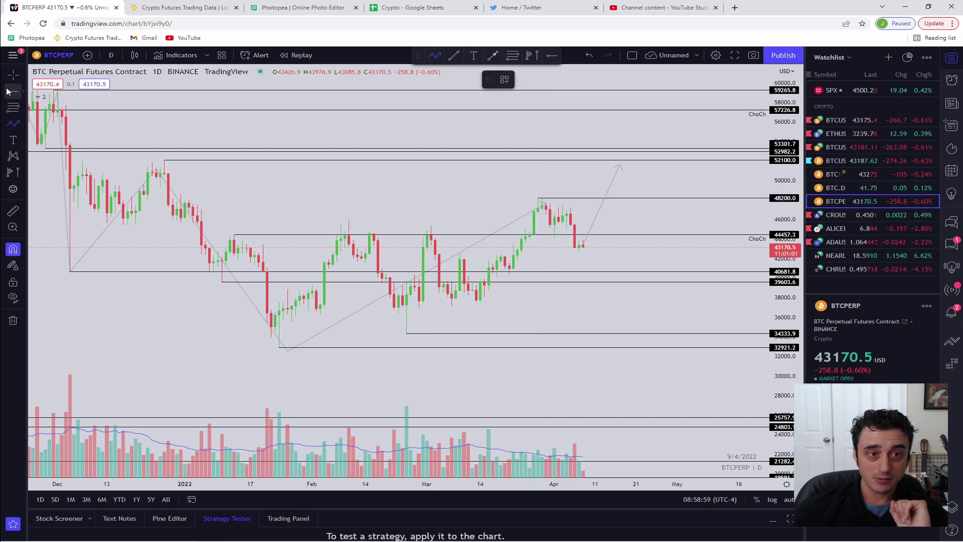
click(580, 254)
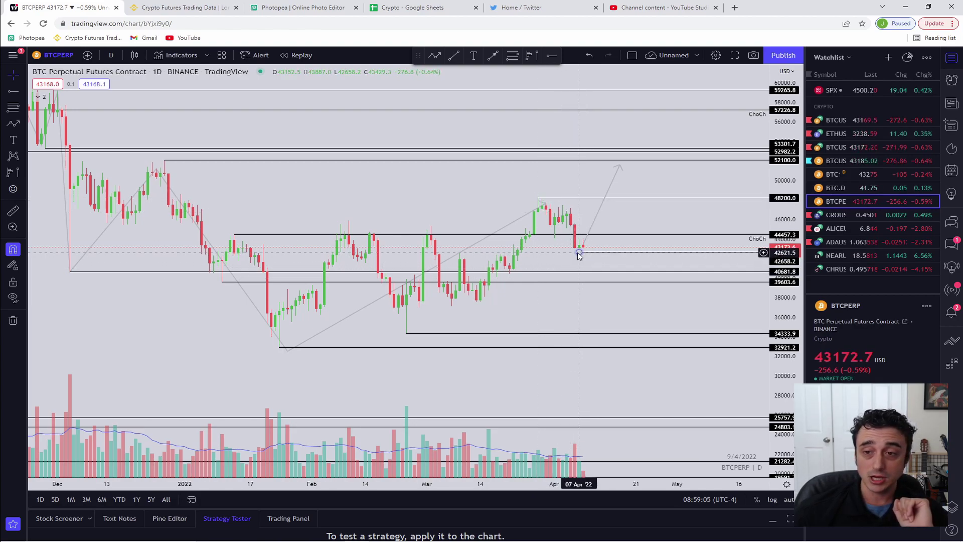
- Extend the projected path in zigzags up to about 58700 and down to about 46500, and place a horizontal ray at its higher low, about 51495.9
click(13, 122)
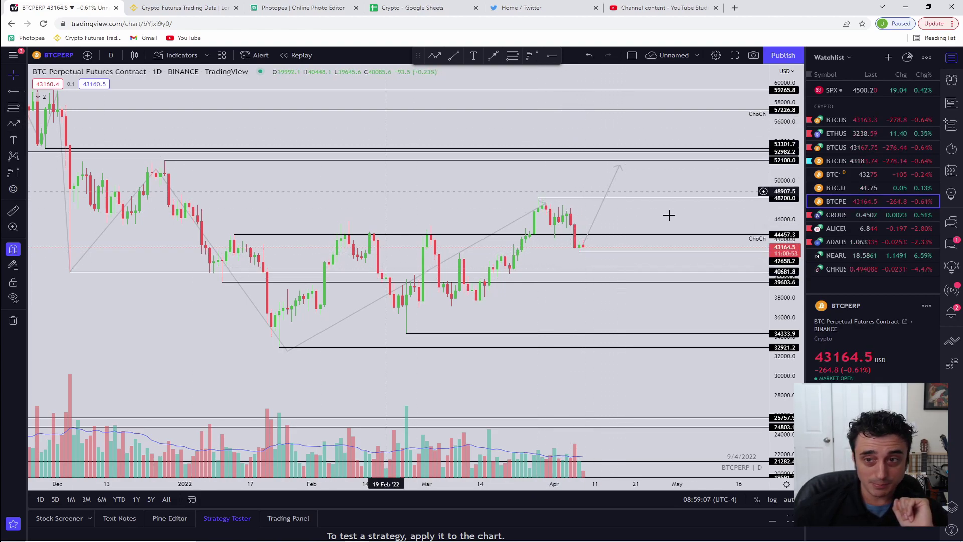
click(620, 166)
click(636, 208)
click(660, 127)
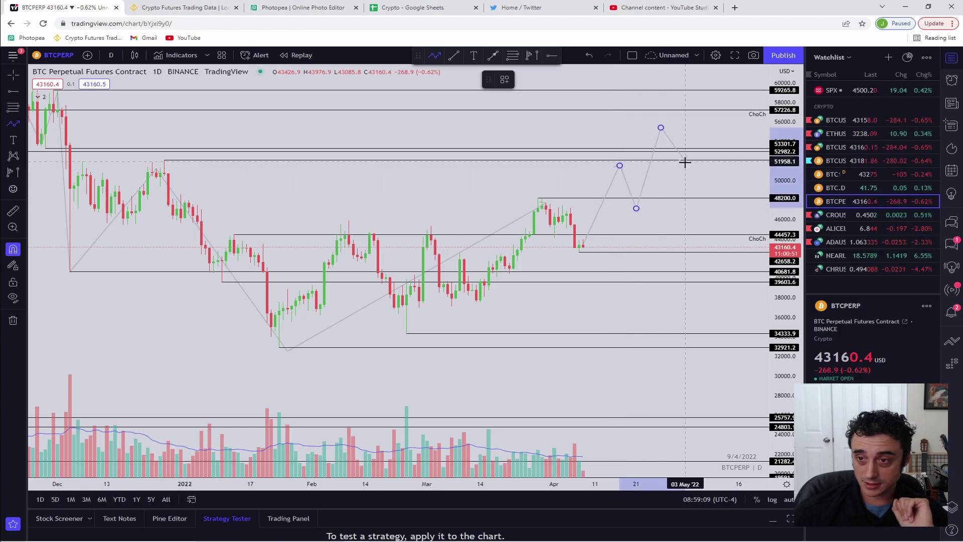
click(685, 166)
click(706, 96)
click(727, 188)
click(735, 170)
double_click(751, 214)
click(718, 223)
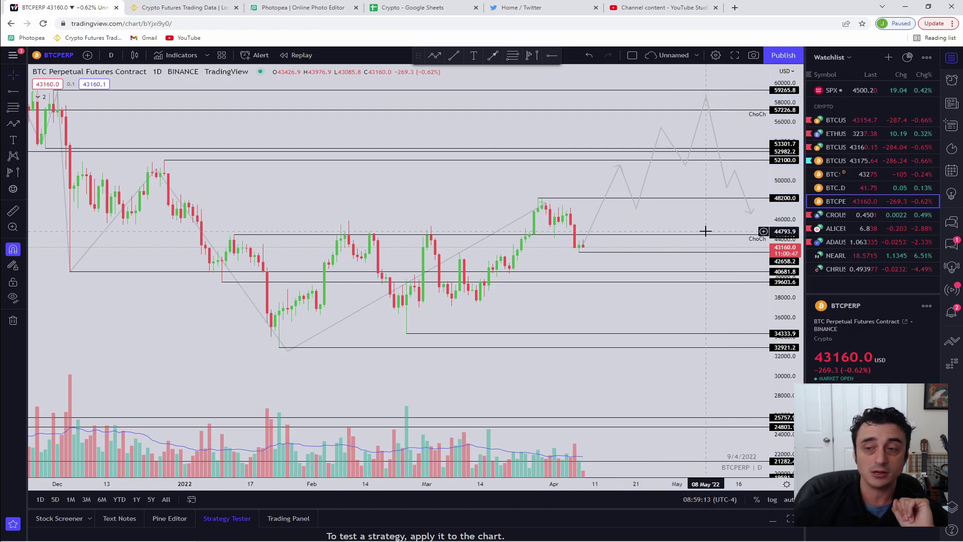
click(11, 94)
click(686, 166)
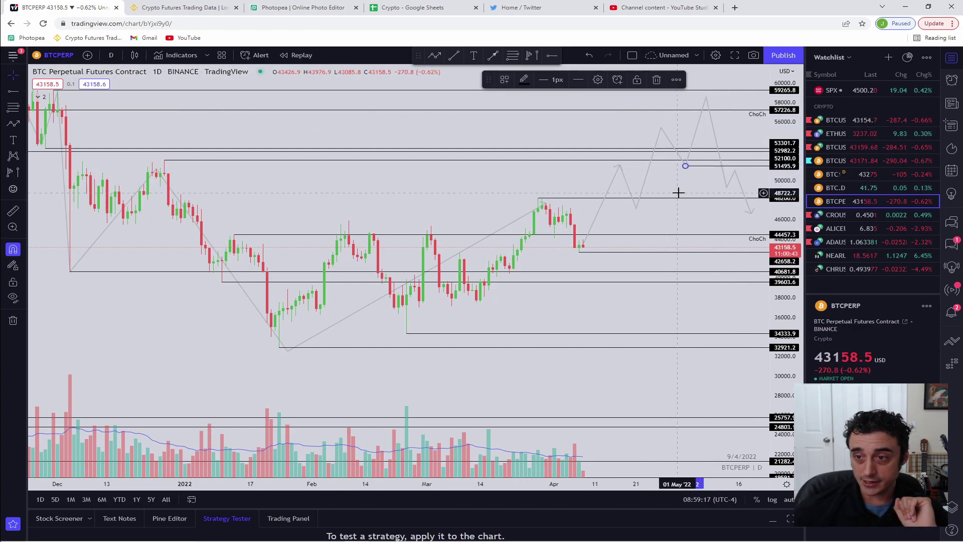
- Delete the zigzag projection, its horizontal ray, and the horizontal rays at 52100, 52982.2 and 53301.7
click(727, 187)
key(Delete)
click(687, 165)
key(Delete)
click(676, 160)
key(Delete)
click(676, 151)
key(Delete)
click(677, 149)
key(Delete)
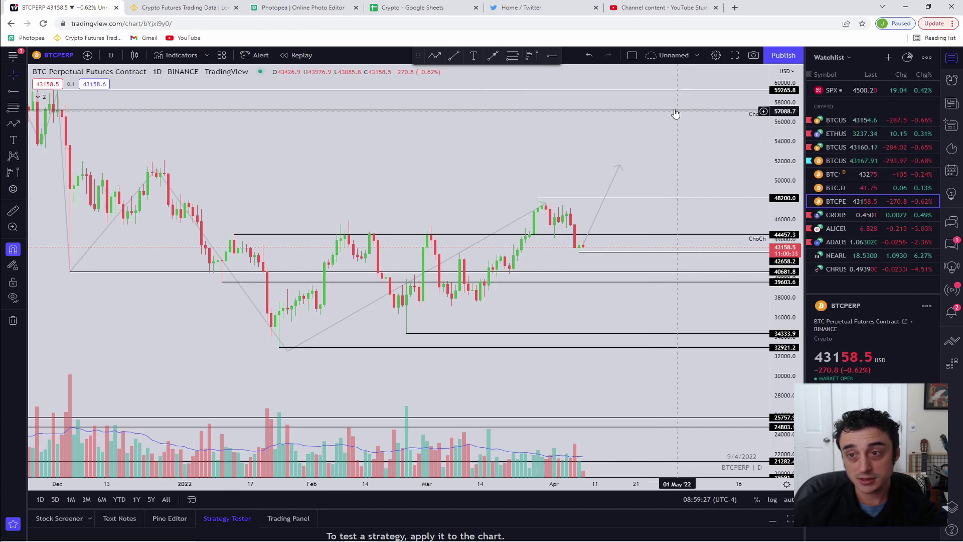
- Clear the remaining drawings from the daily chart, including the 57226.8, 59265.8, 48200, 44457.3 and 42658.2 rays, the projection arrow and the swing path
click(676, 110)
key(Delete)
click(676, 90)
key(Delete)
click(617, 168)
key(Delete)
click(608, 201)
key(Delete)
click(605, 235)
key(Delete)
click(600, 250)
key(Delete)
click(512, 225)
key(Delete)
click(526, 272)
key(Delete)
- Switch the chart to 1h and draw a path from the low around 1 April through the 3 April high and 7 April low to about 44811.7
text(1h)
key(Return)
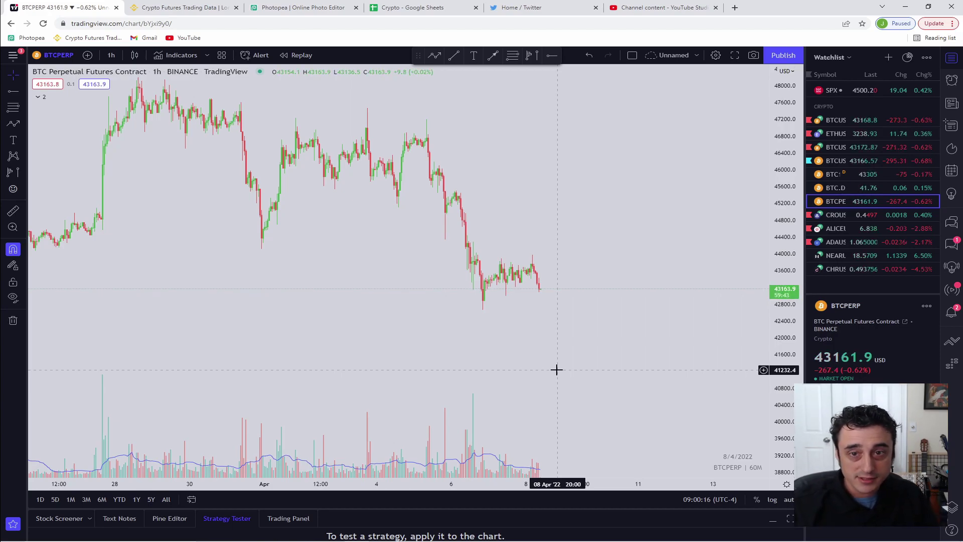
click(11, 125)
scroll(150, 274, down, 1)
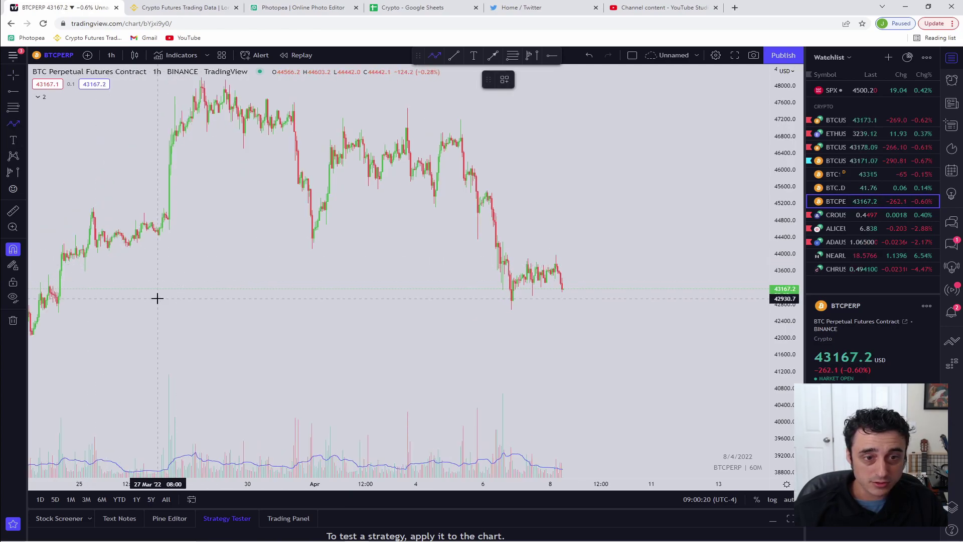
scroll(119, 280, up, 1)
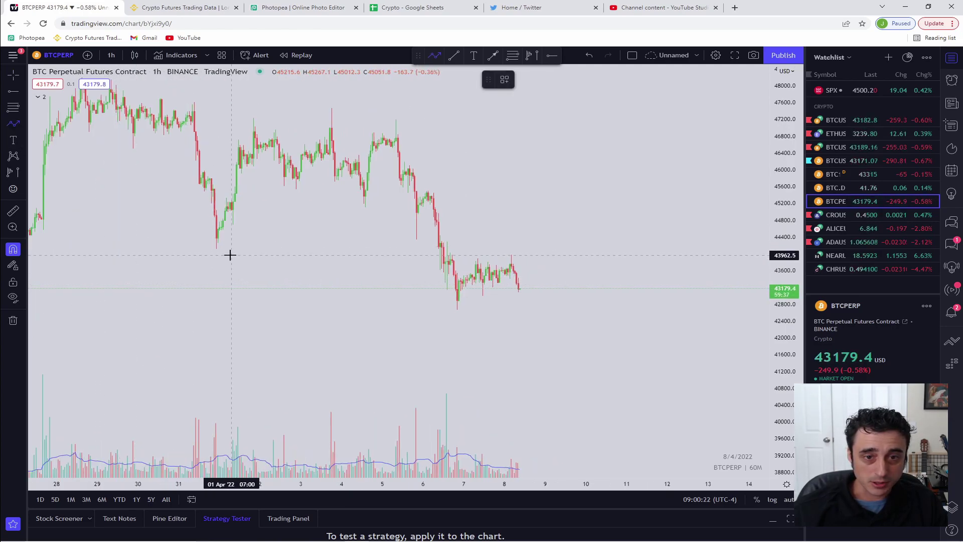
click(216, 248)
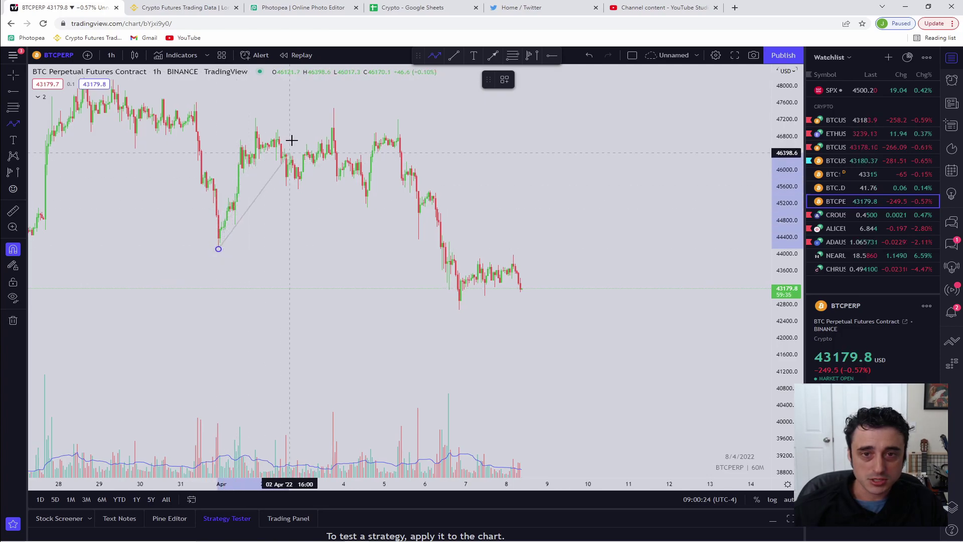
click(335, 107)
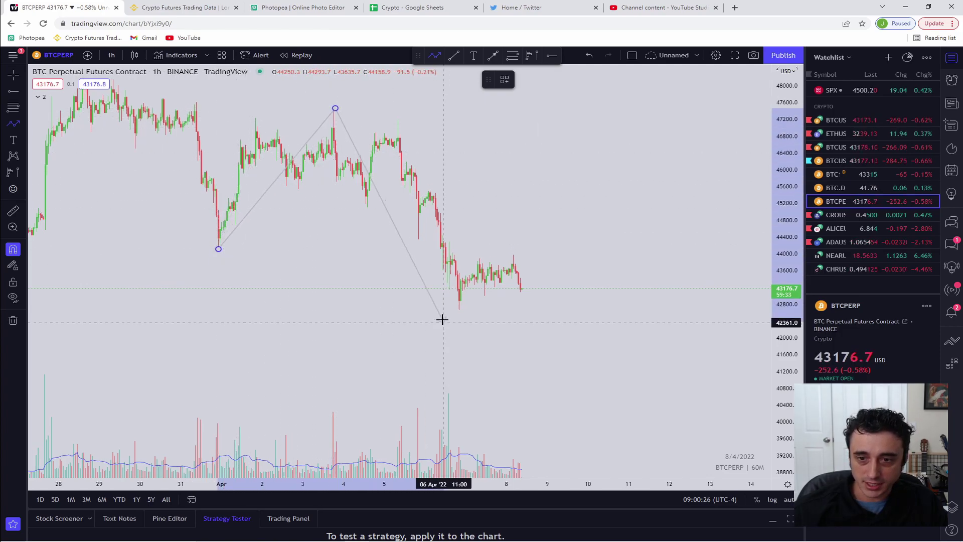
click(458, 309)
click(513, 255)
double_click(547, 219)
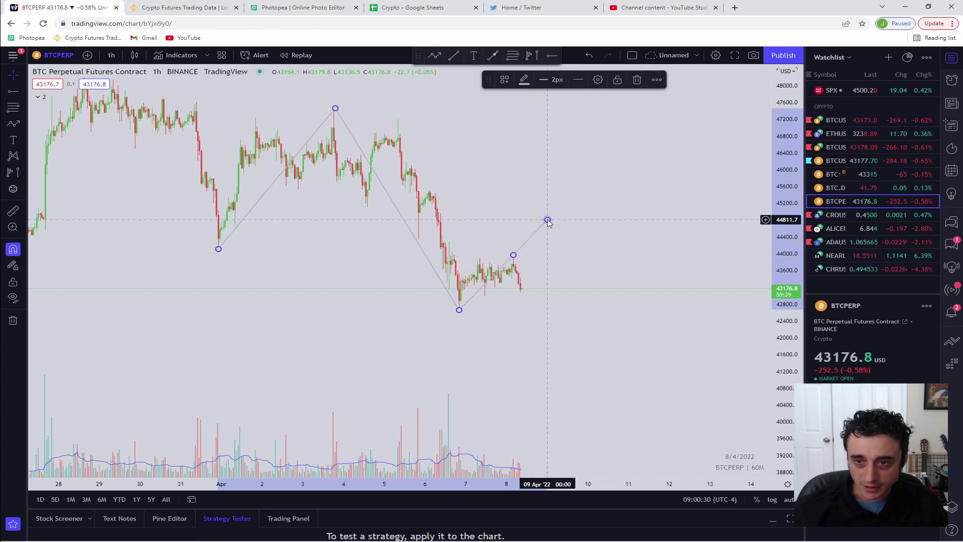
click(580, 267)
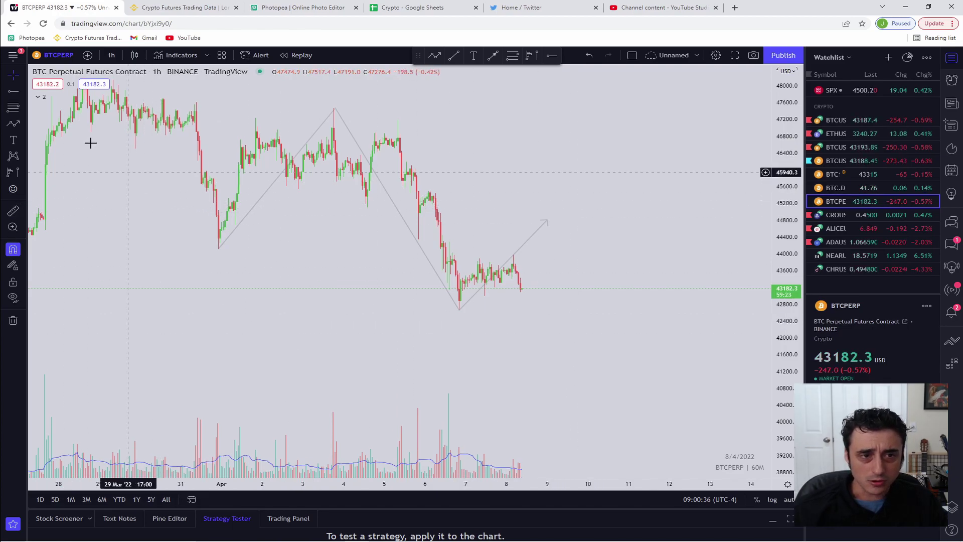
- Draw a swing path from the late March high down to the low around 1 April where the existing path starts
click(14, 124)
scroll(150, 125, down, 1)
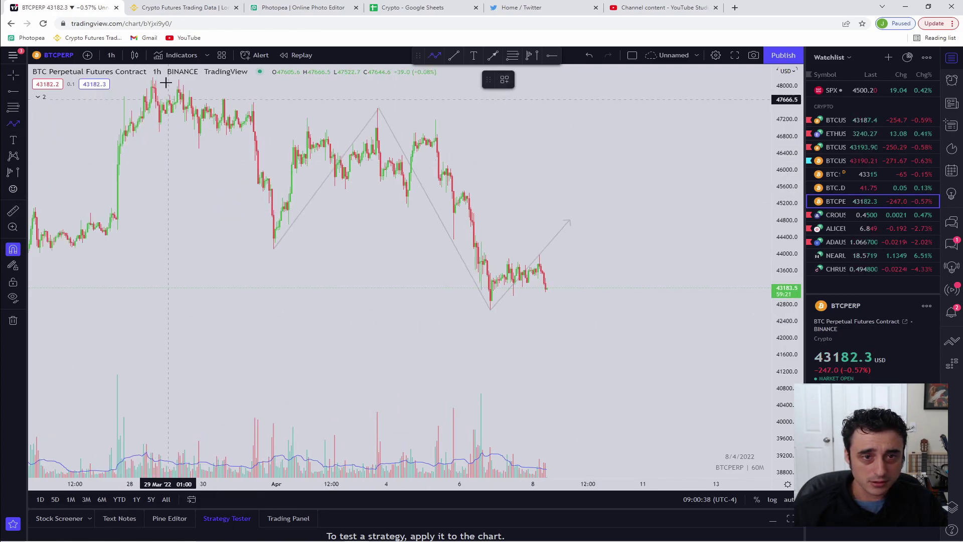
click(152, 80)
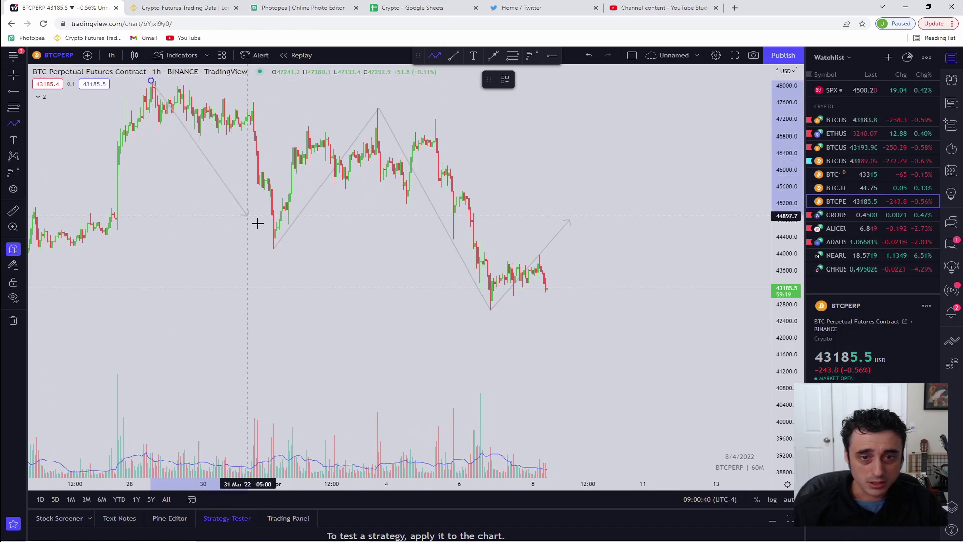
click(272, 248)
click(267, 294)
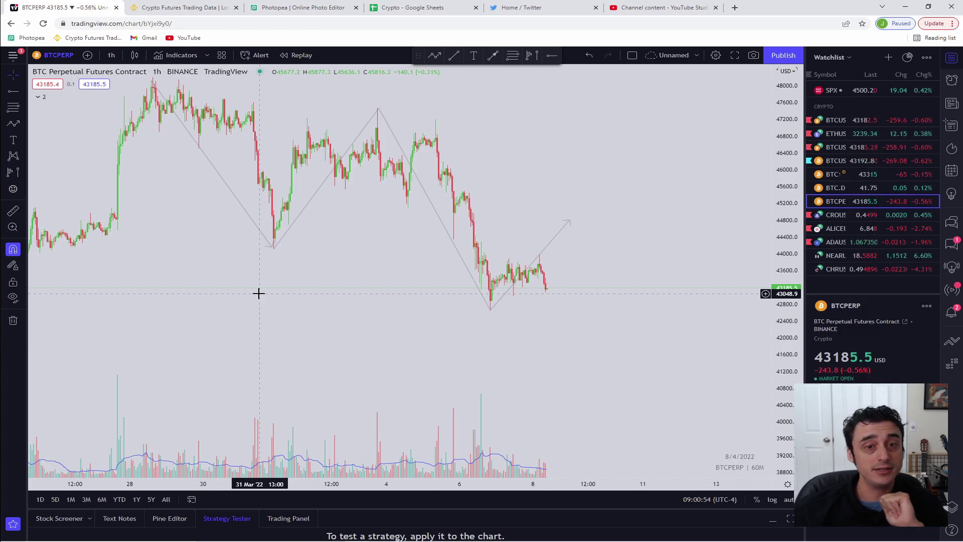
- Place horizontal rays at the four swing points of the hourly path: about 48200, 44111, 47463 and 42658.2
click(15, 92)
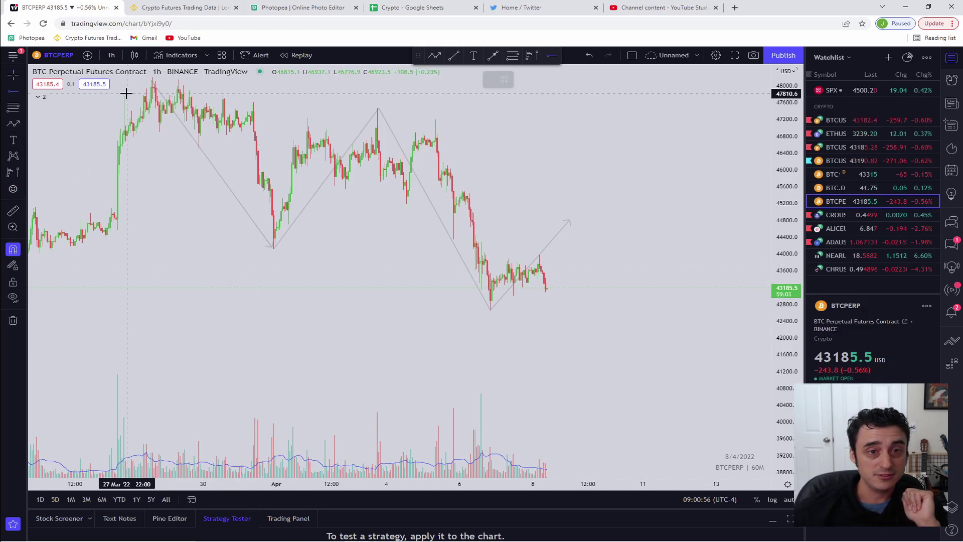
click(152, 79)
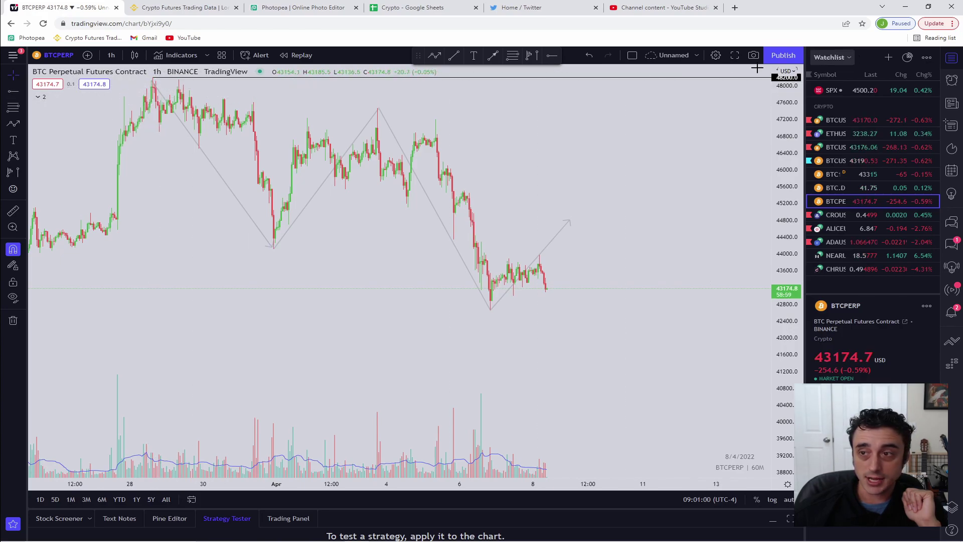
click(14, 92)
click(273, 249)
click(13, 92)
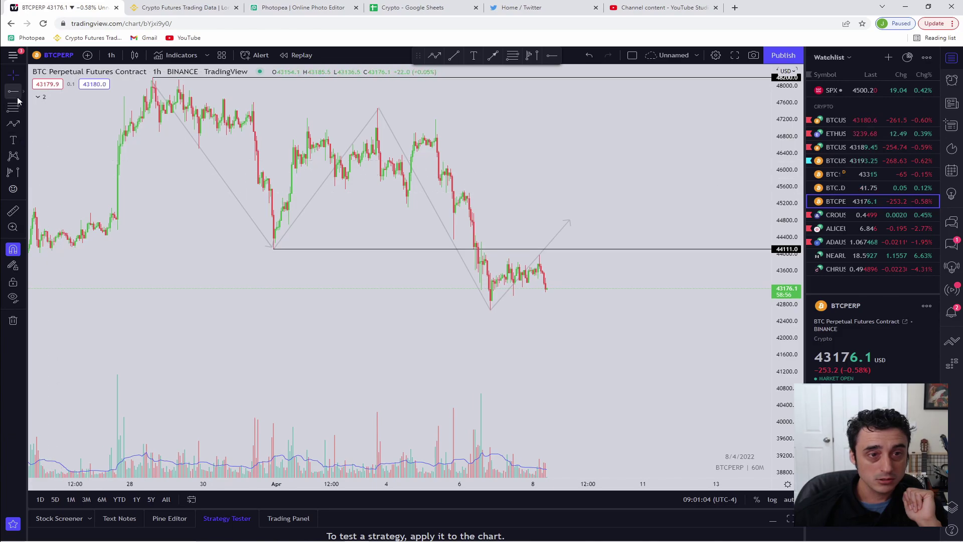
click(377, 110)
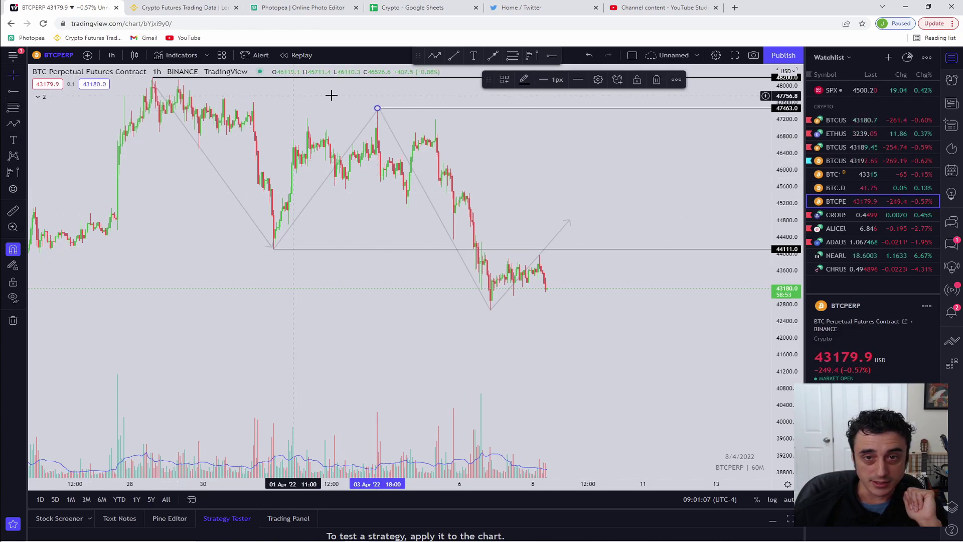
click(18, 93)
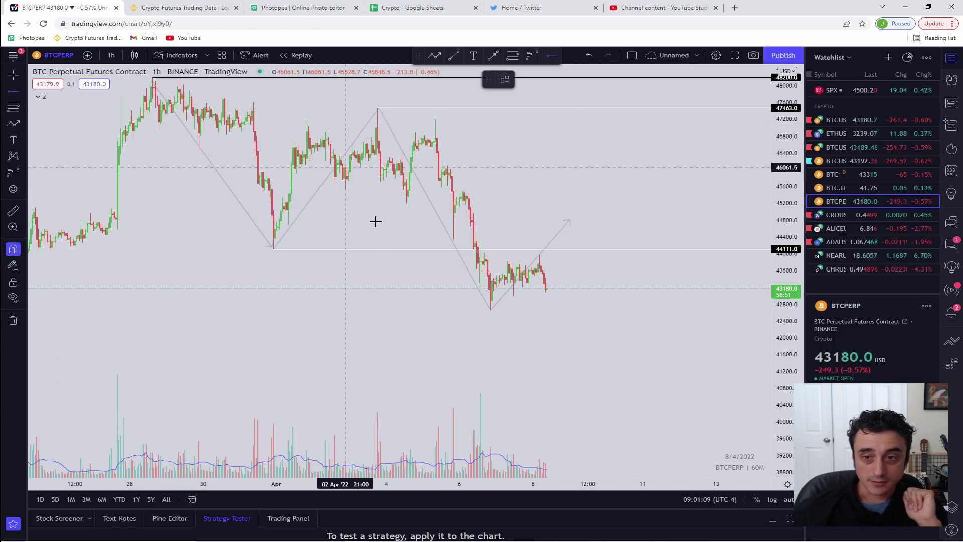
click(489, 311)
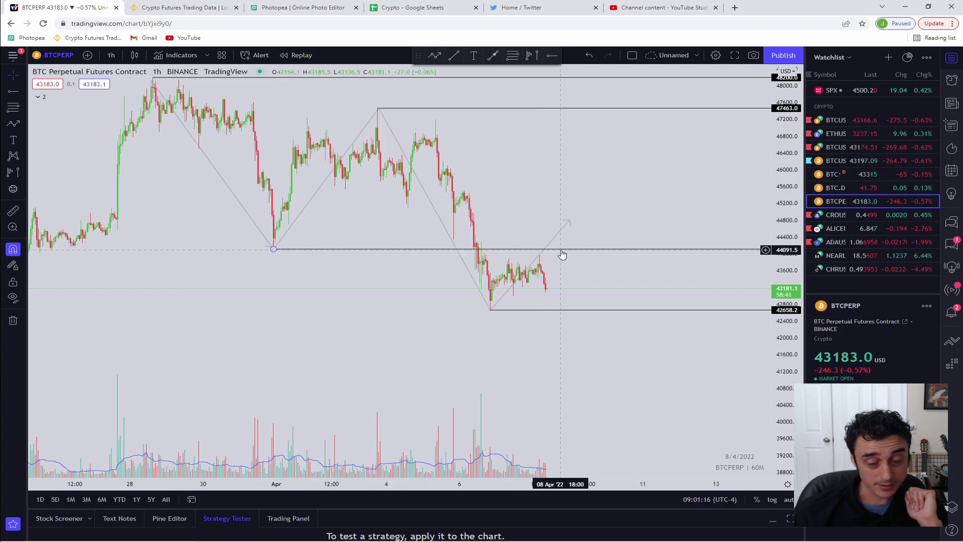
- Draw a projected path from the latest hourly candle down to about 42017, below the 42658.2 ray
drag(557, 274, 523, 390)
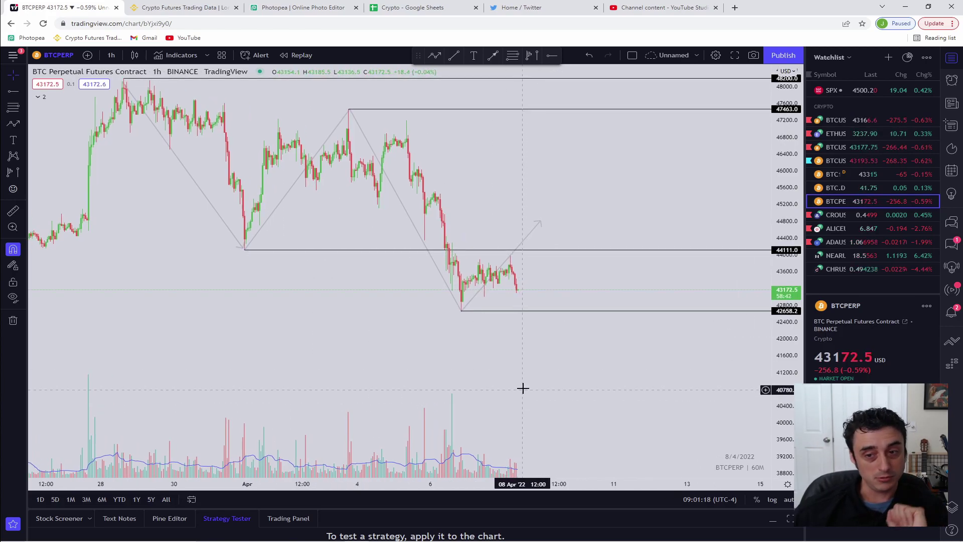
scroll(522, 389, up, 2)
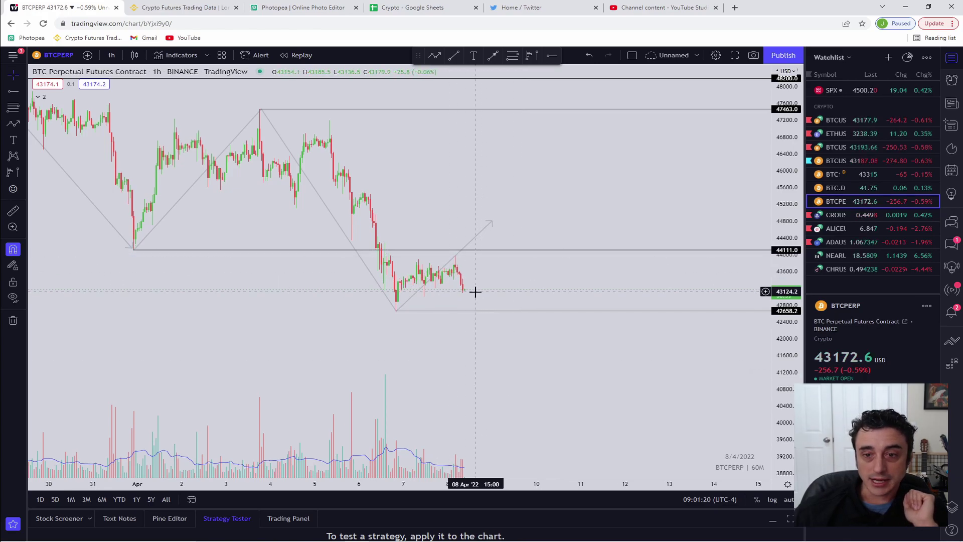
click(12, 127)
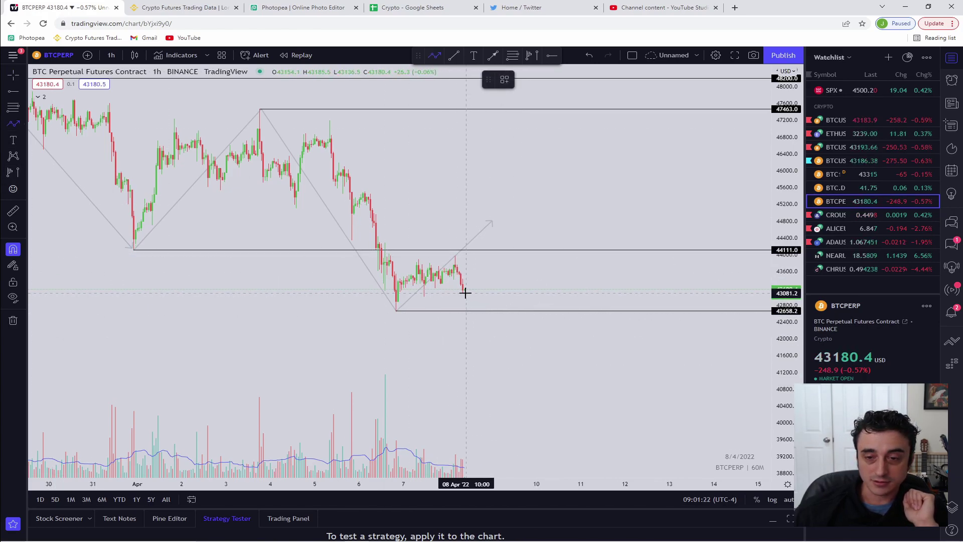
click(464, 291)
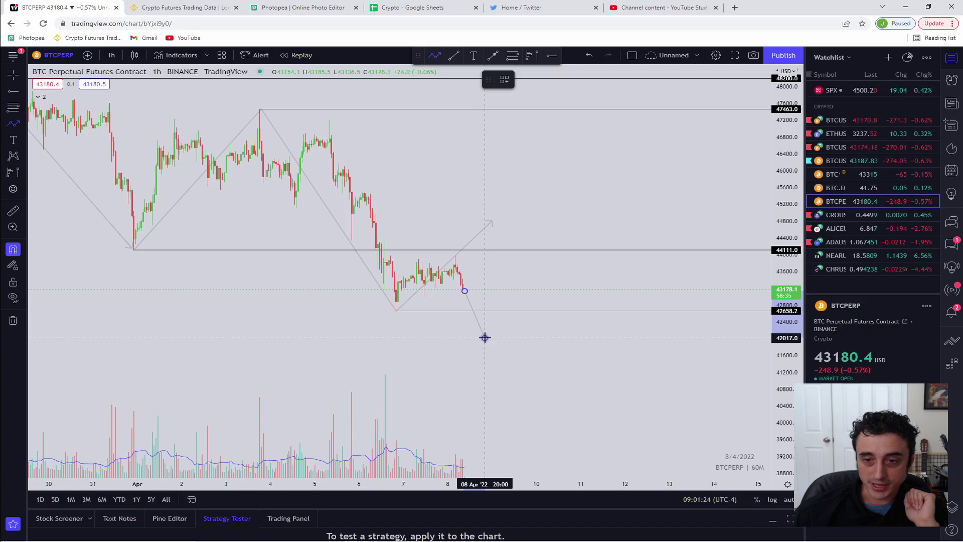
click(484, 337)
click(14, 95)
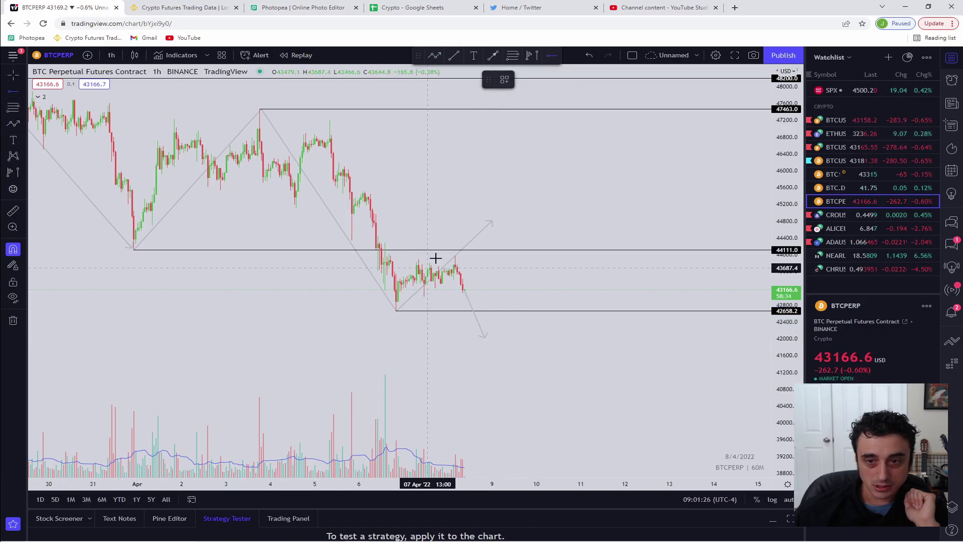
click(457, 266)
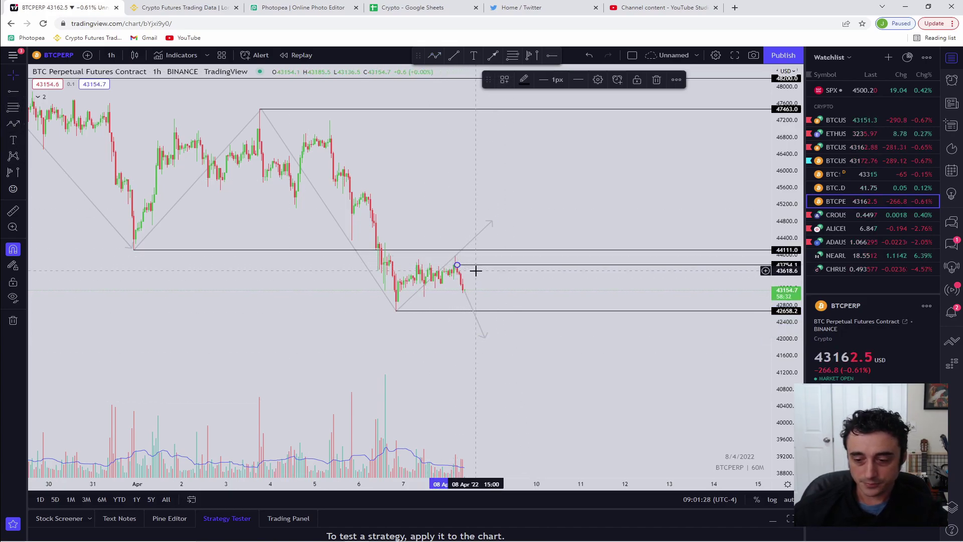
key(Delete)
- Place a horizontal ray at the 8 April wick high, about 43976.9
click(12, 94)
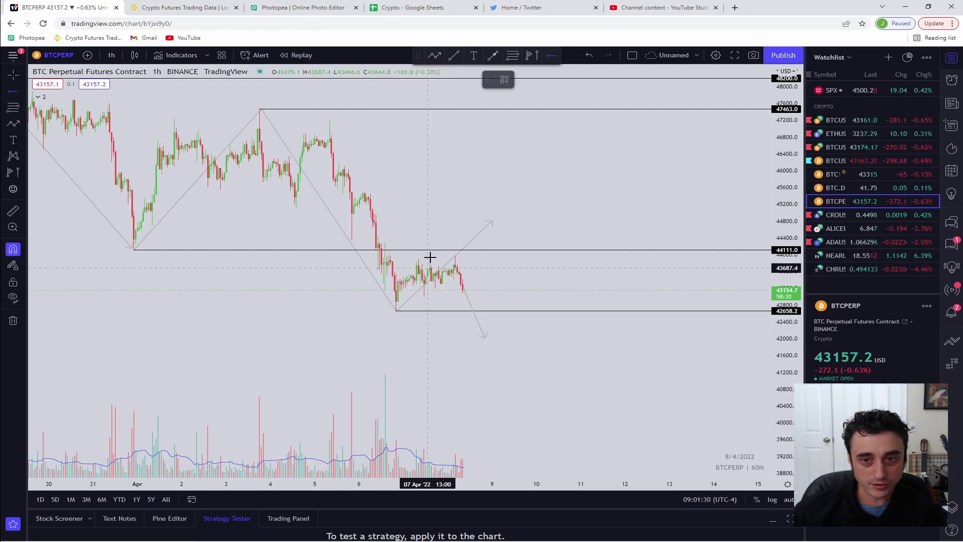
click(455, 256)
- Draw a projected path from the tip of the downward arrow near 42000 up to about 44700, above the 44111 ray
drag(466, 333, 318, 366)
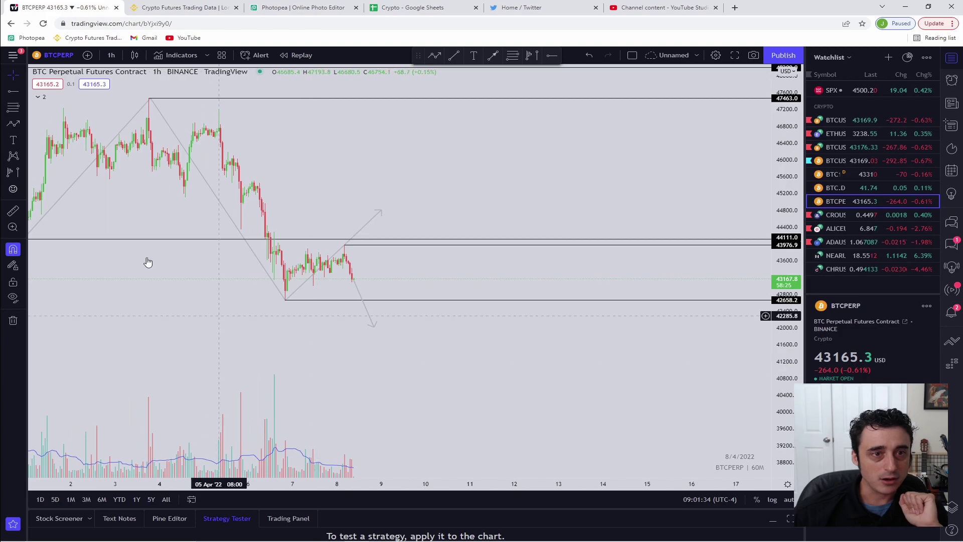
click(12, 125)
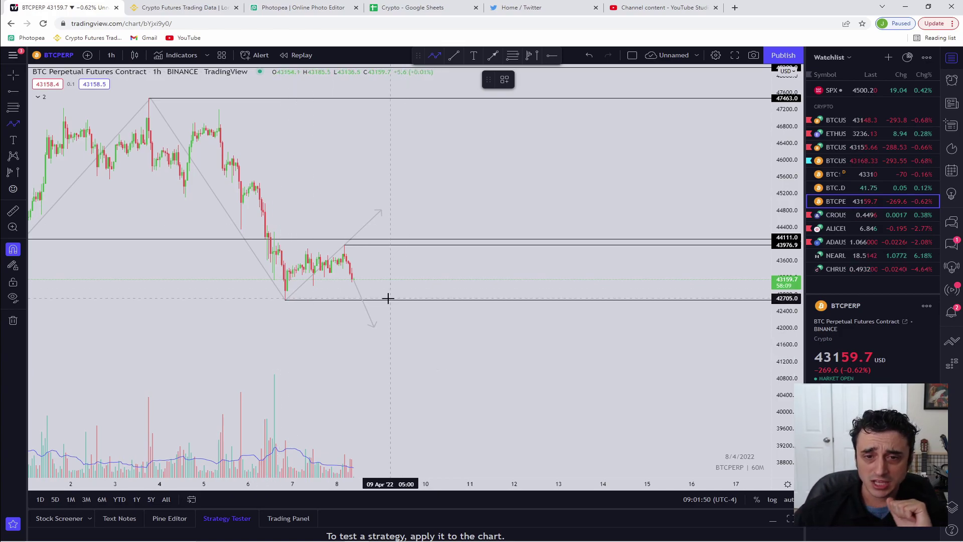
click(13, 123)
click(376, 326)
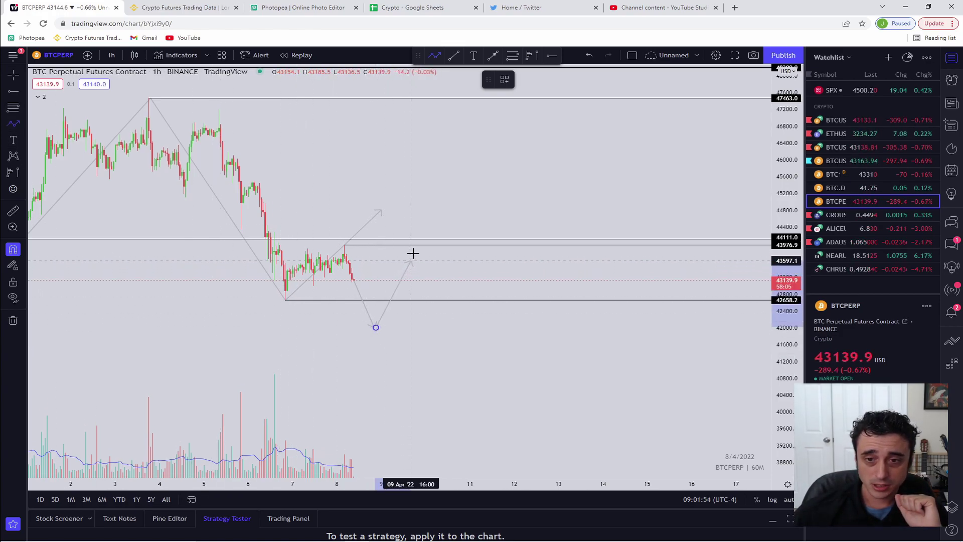
double_click(417, 215)
click(422, 204)
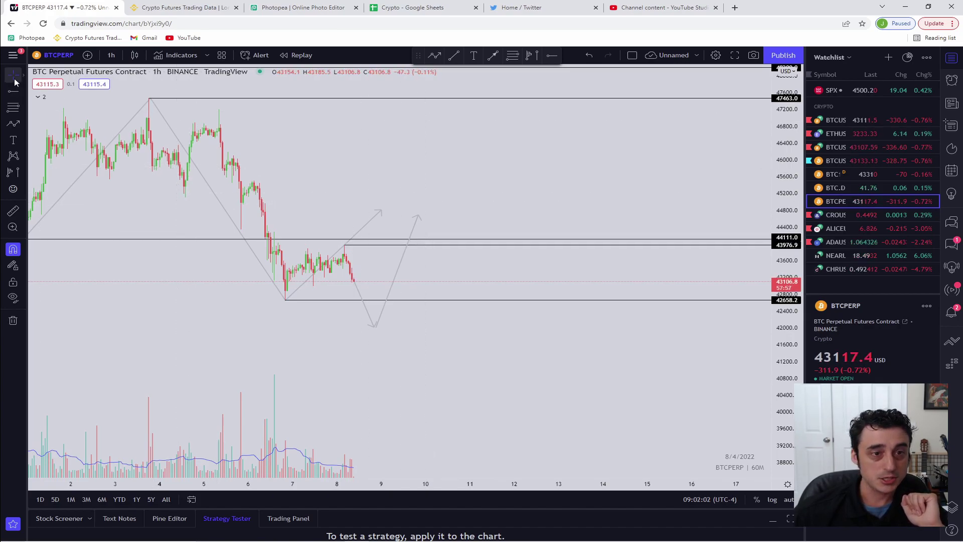
- Draw another projected path from the projected high near 44700 down to about 41800, below the 42658.2 ray
click(14, 126)
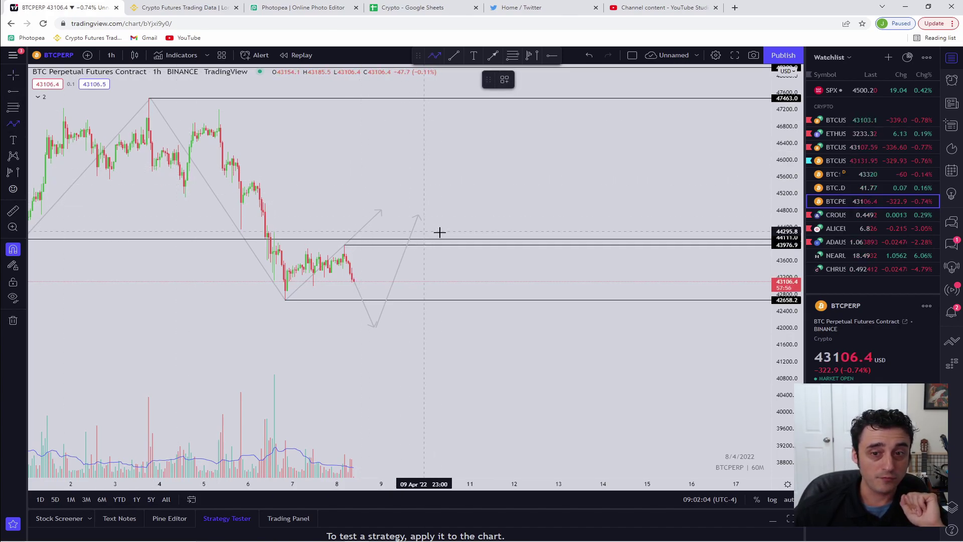
click(418, 217)
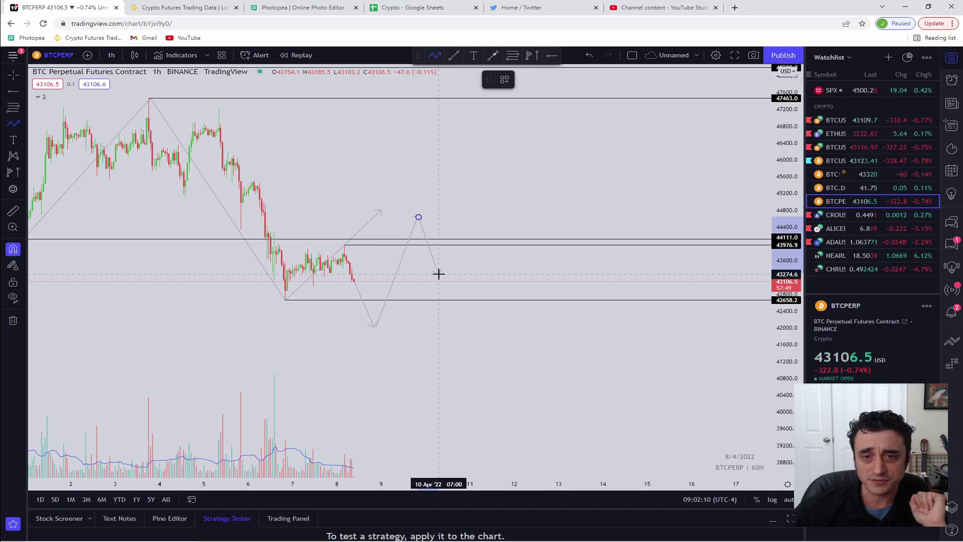
double_click(455, 335)
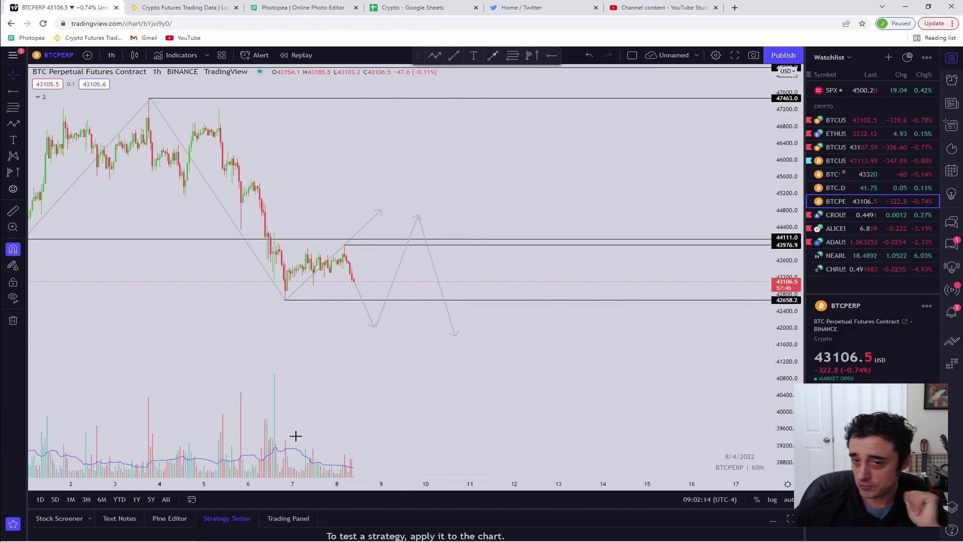
- Delete the projected path that falls from the 44700 high to about 41800
click(17, 124)
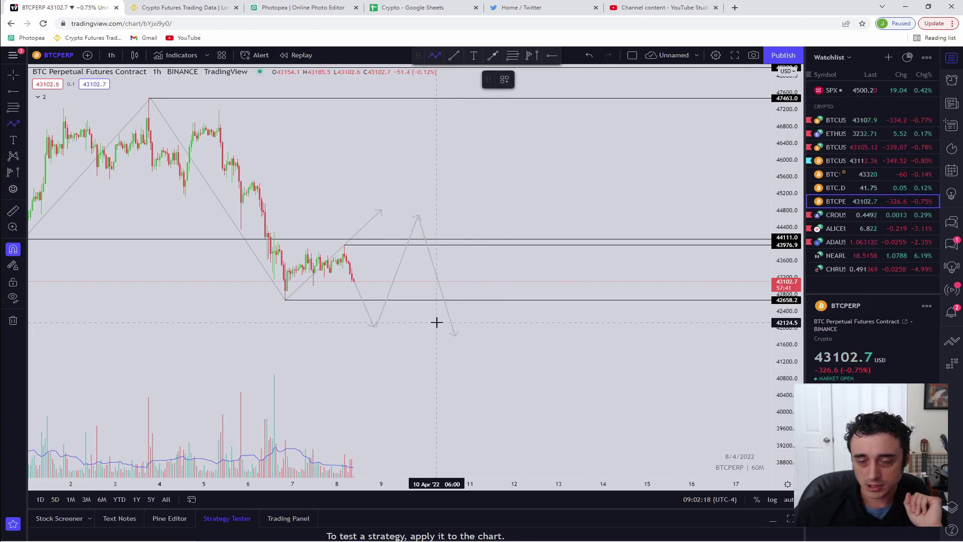
click(13, 75)
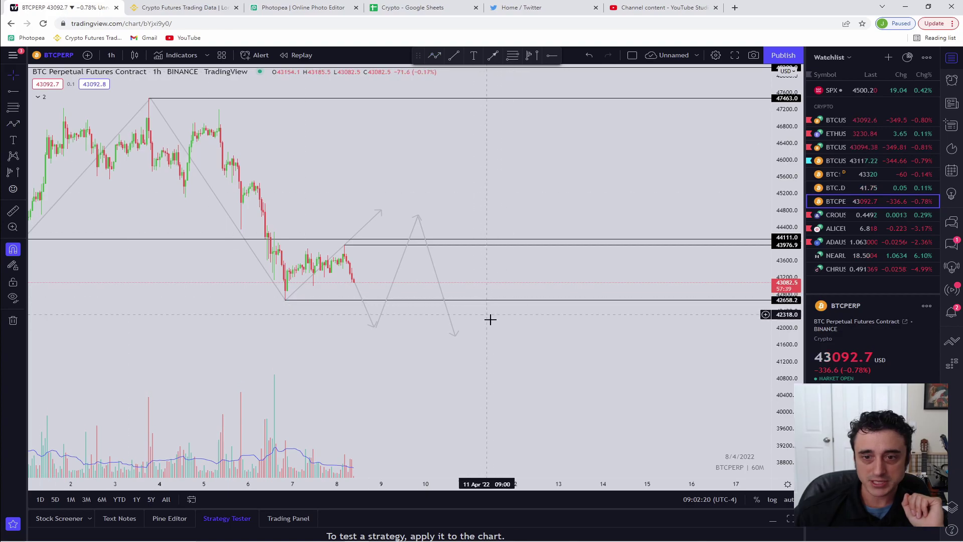
click(454, 335)
key(Delete)
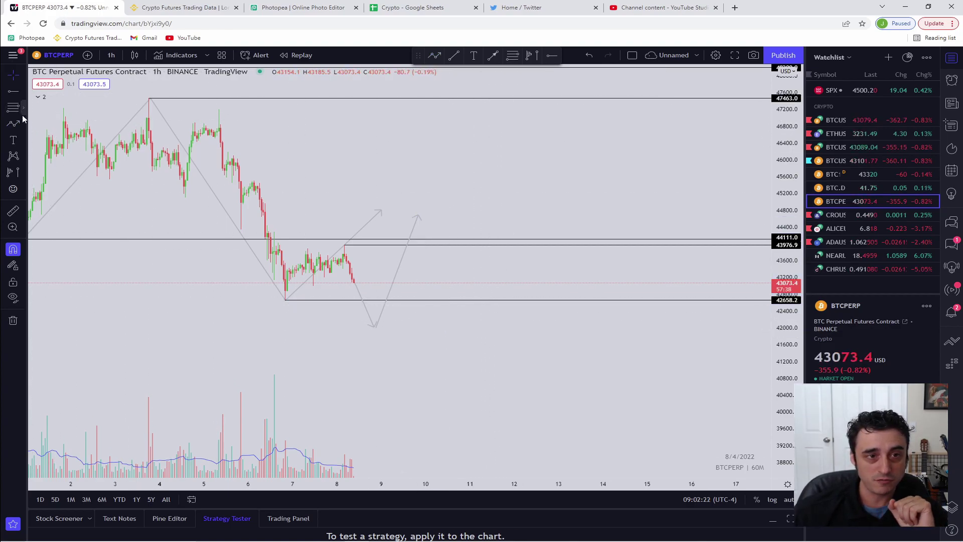
- Draw a projected path from the high near 44700 down to about 42800, then up to about 45800
click(14, 126)
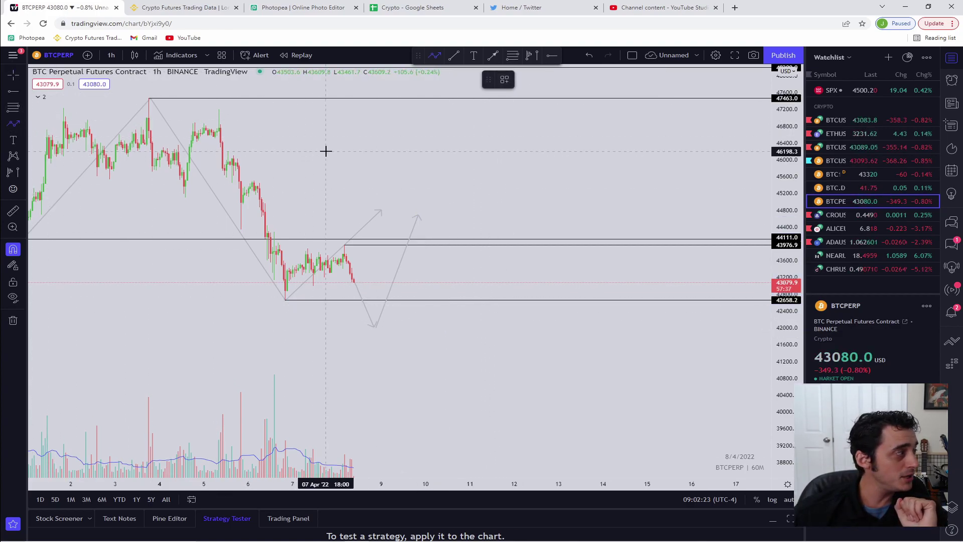
click(420, 218)
click(442, 293)
double_click(477, 169)
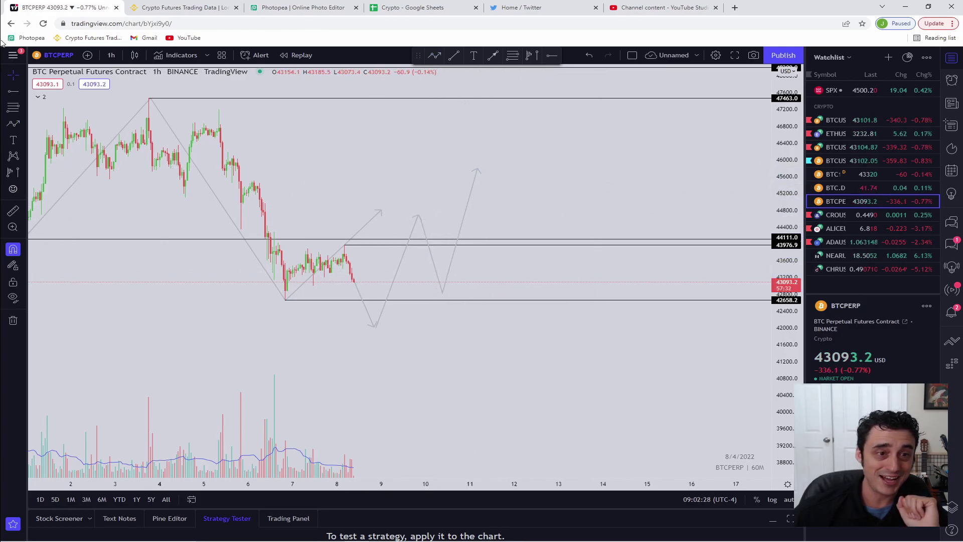
- Place a horizontal ray at the projected high, at 44682.7
click(13, 92)
click(420, 215)
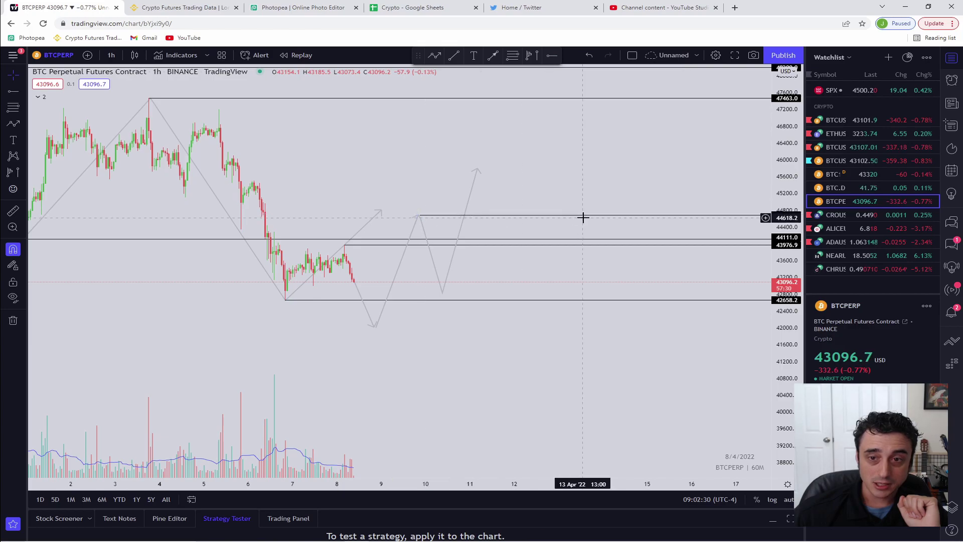
click(359, 248)
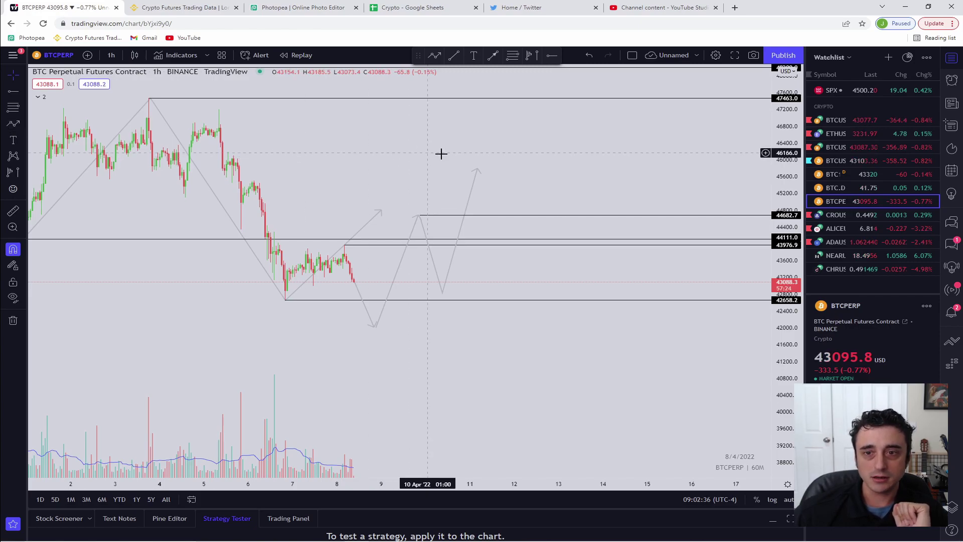
- Delete the projected paths above 44000, the swing path through the hourly highs and lows, and the 44682.7 ray
click(478, 171)
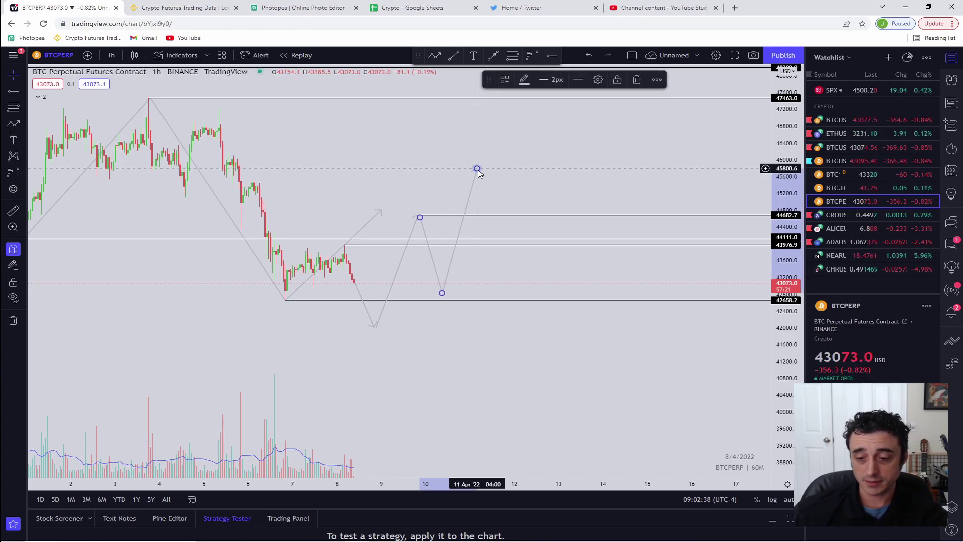
key(Delete)
click(381, 210)
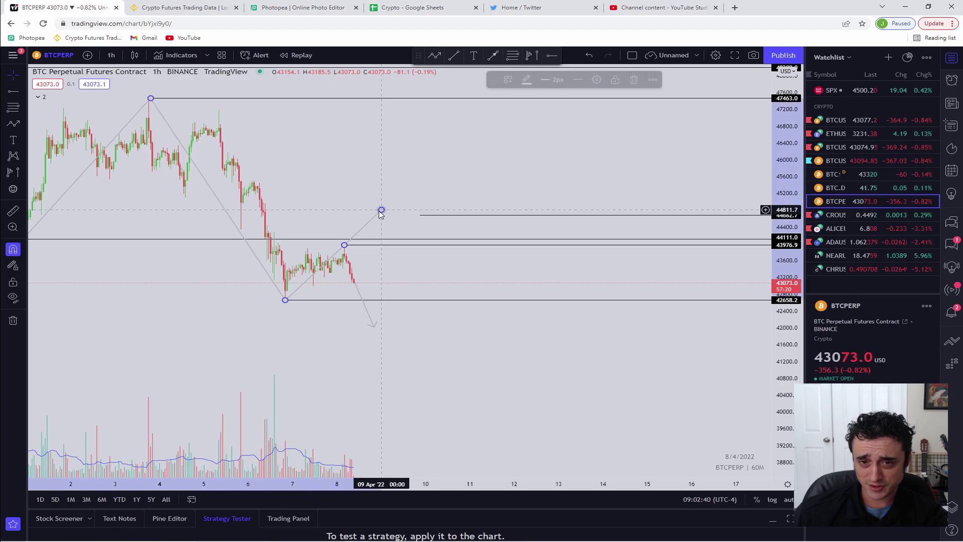
key(Delete)
click(436, 212)
key(Delete)
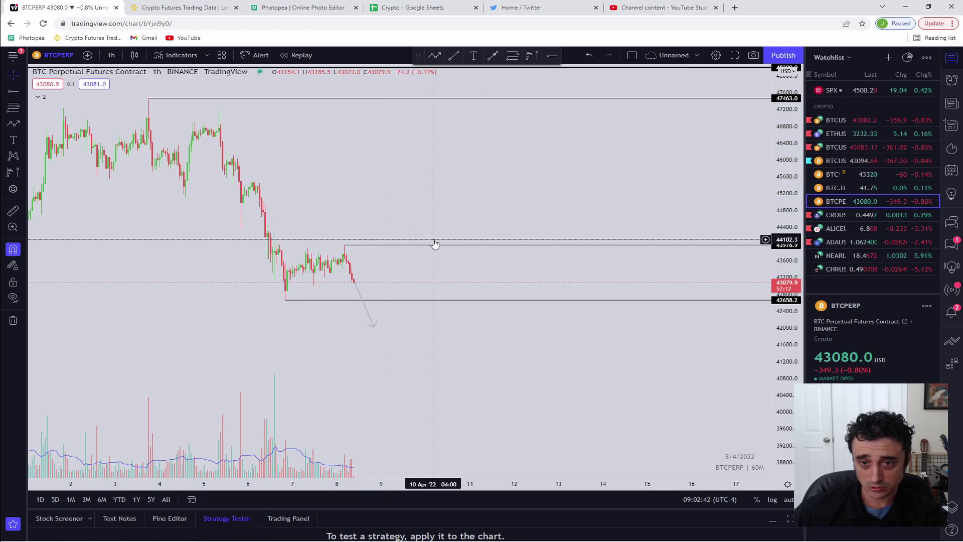
- Delete the rays at 44111, 43976.9, 42658.2 and 47463, along with the remaining downward projected arrow
click(432, 241)
key(Delete)
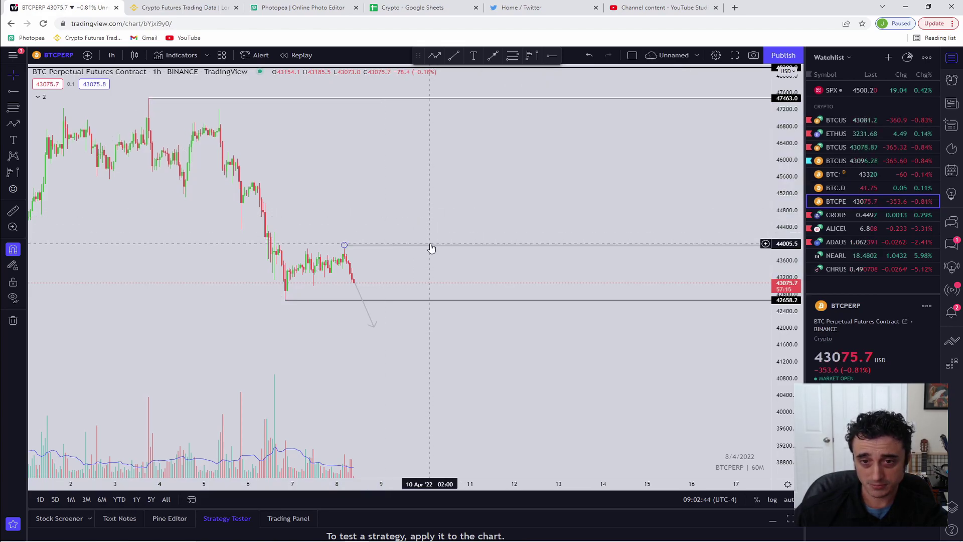
click(431, 248)
key(Delete)
click(358, 299)
key(Delete)
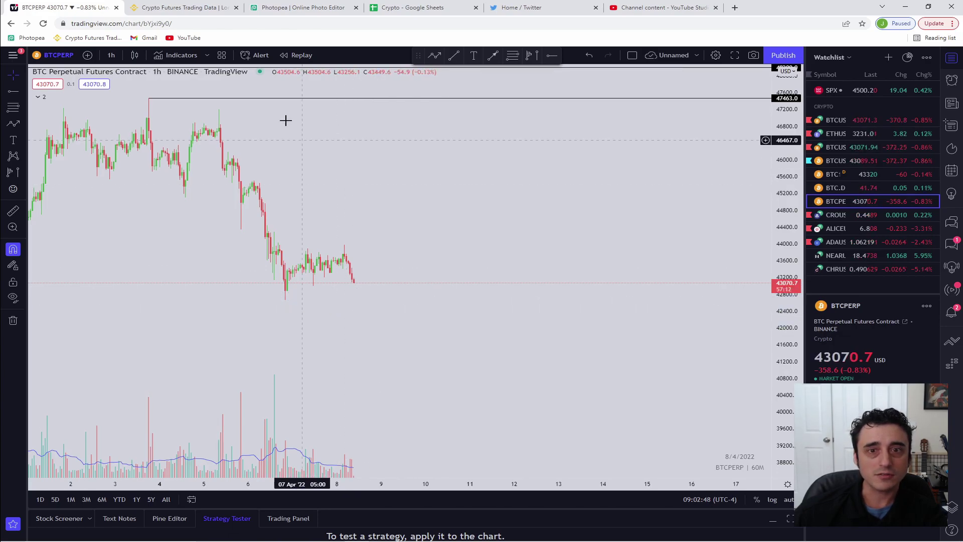
click(277, 99)
key(Delete)
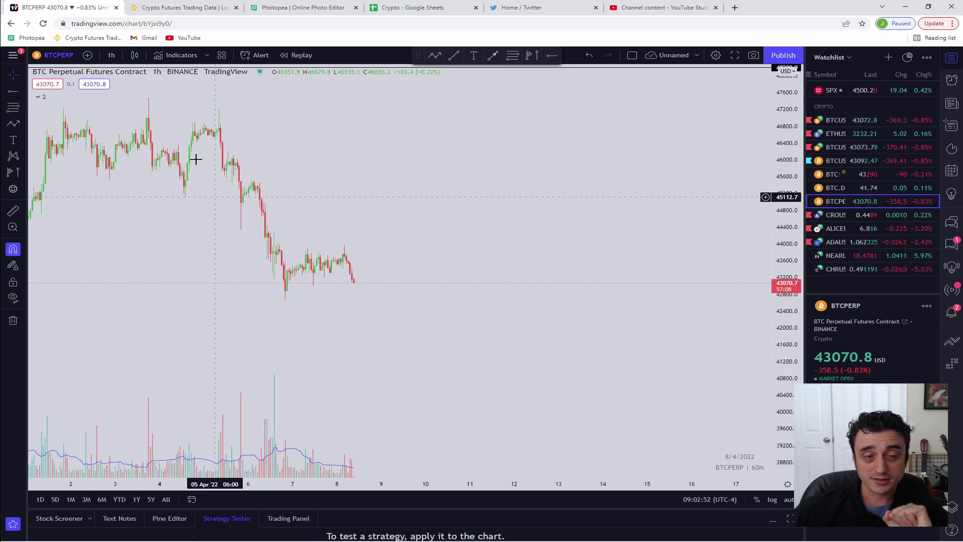
- Switch the BTCPERP chart to the 1-minute timeframe
click(111, 56)
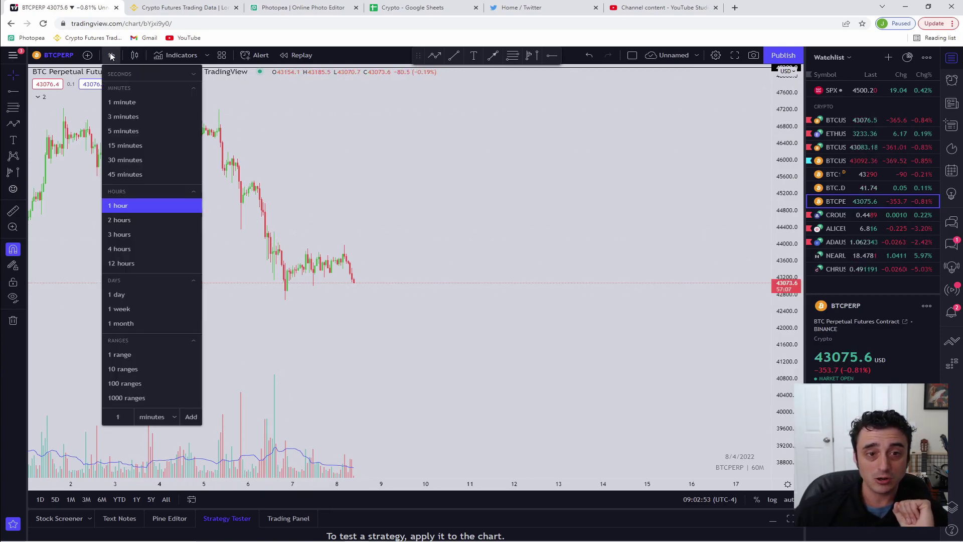
click(135, 102)
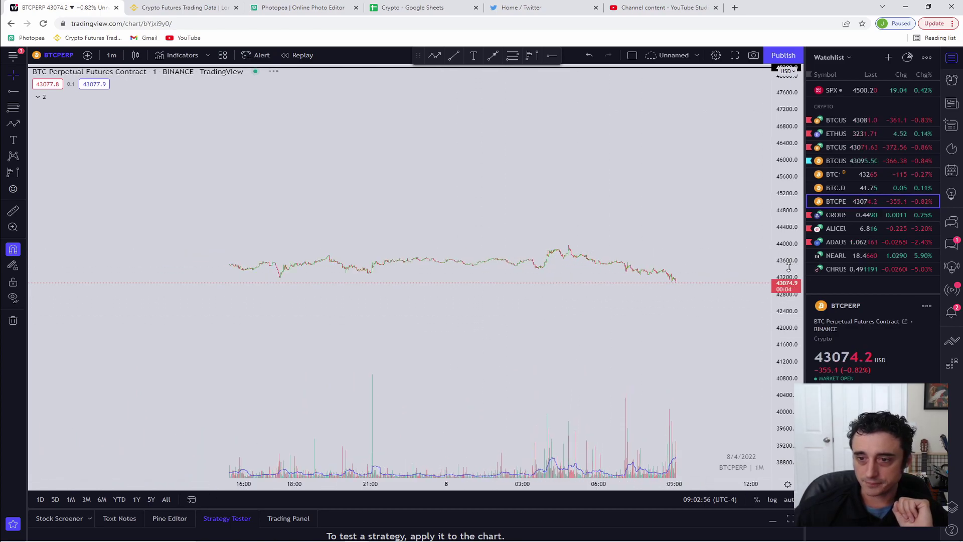
scroll(685, 285, up, 3)
drag(786, 285, 787, 322)
scroll(443, 318, up, 3)
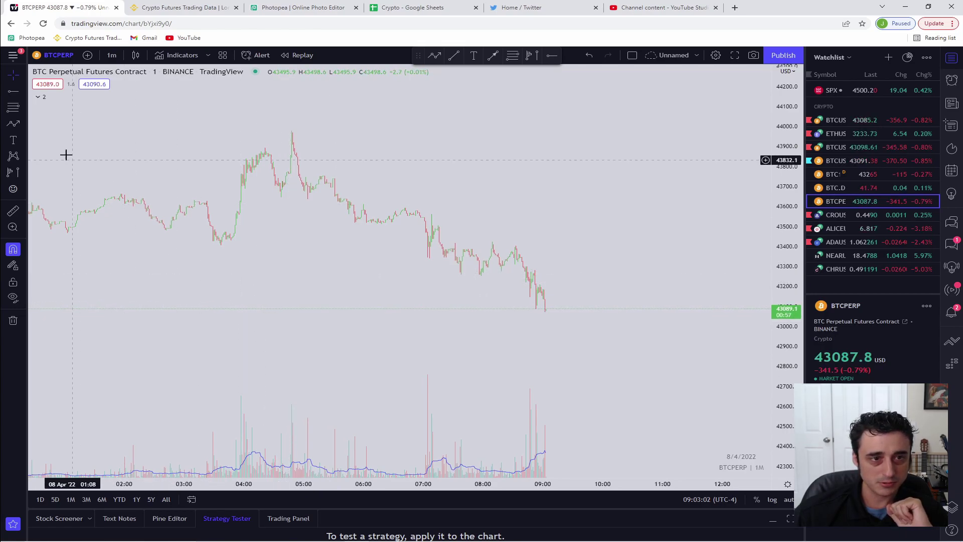
click(13, 124)
scroll(238, 290, down, 3)
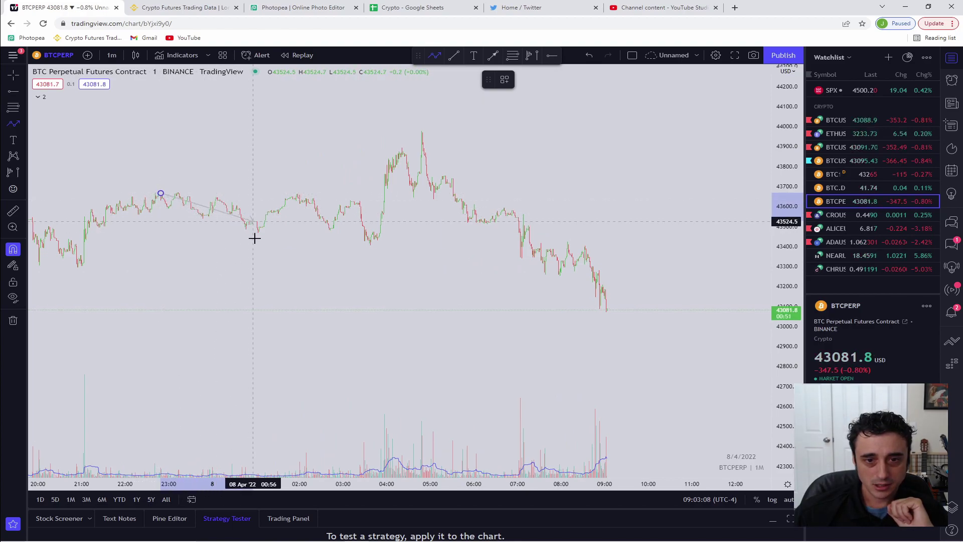
key(Escape)
- Place horizontal rays at the 7 April 22:50 high, 43672.0, and at the 8 April low before the 04:00 rally, 43405.8
click(15, 92)
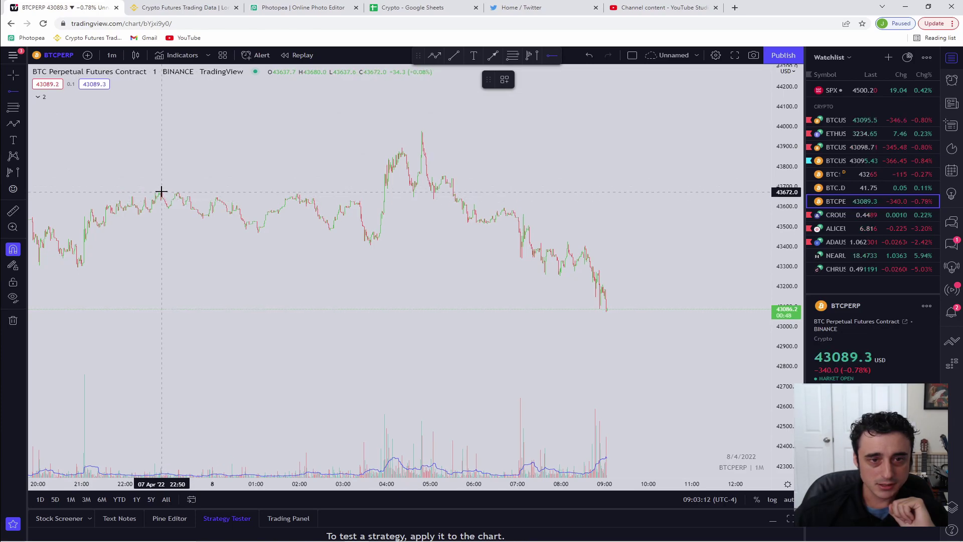
click(161, 192)
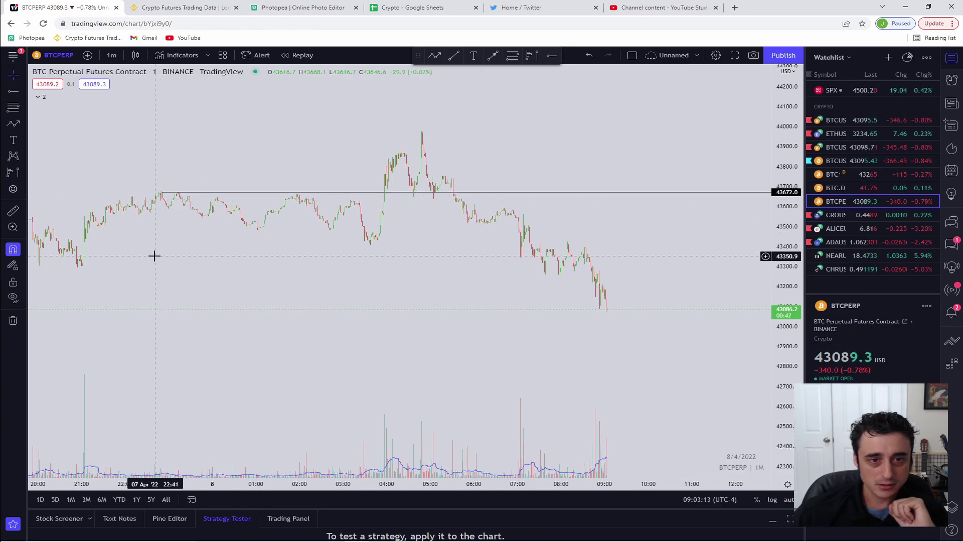
click(13, 89)
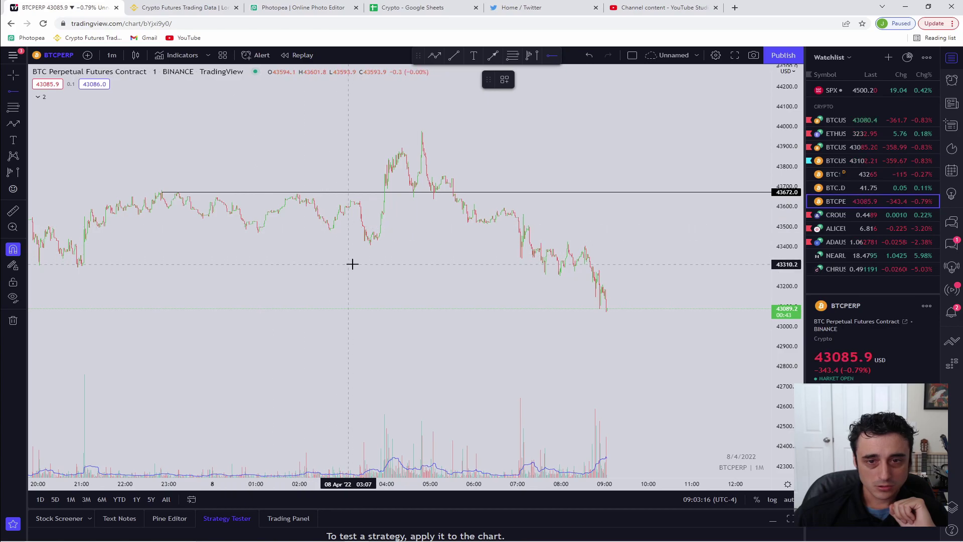
click(369, 244)
scroll(353, 272, up, 1)
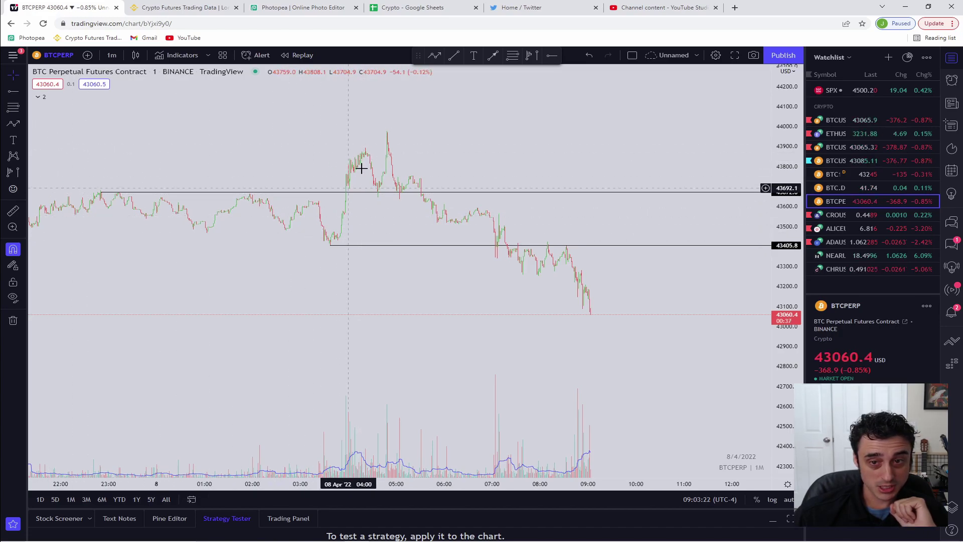
click(10, 123)
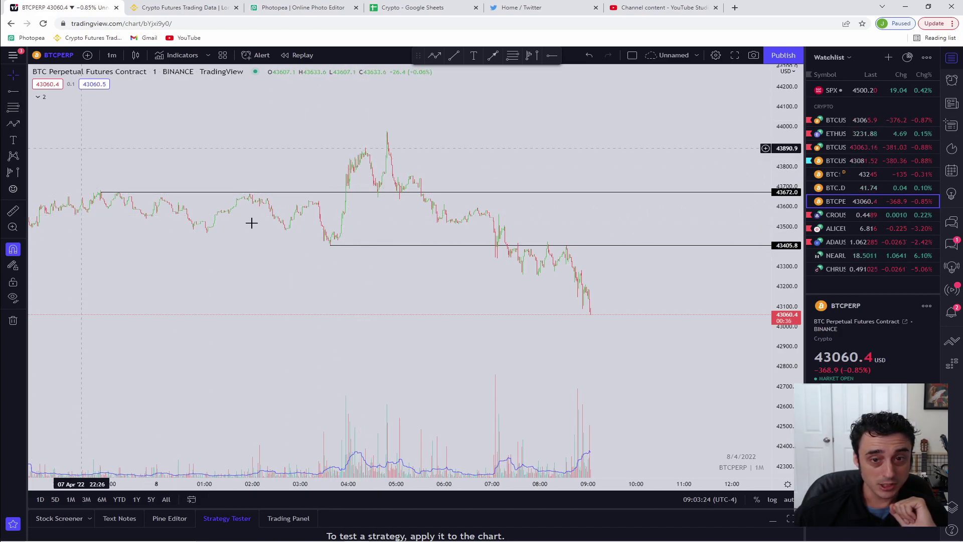
click(331, 244)
click(364, 153)
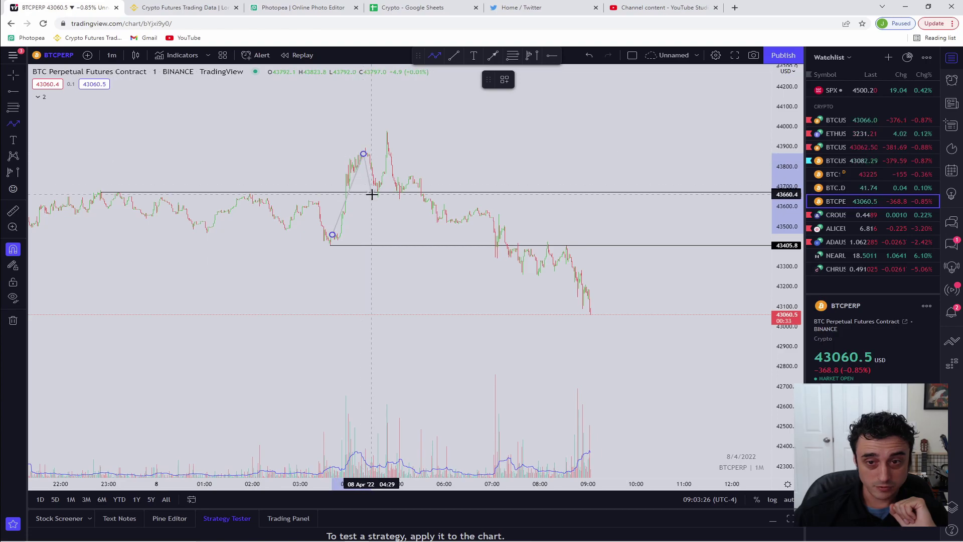
click(378, 197)
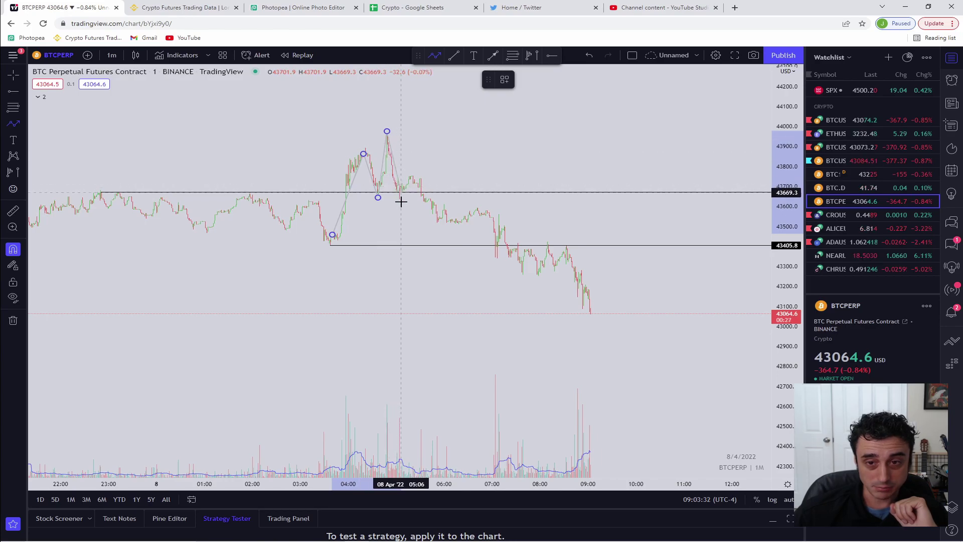
key(Escape)
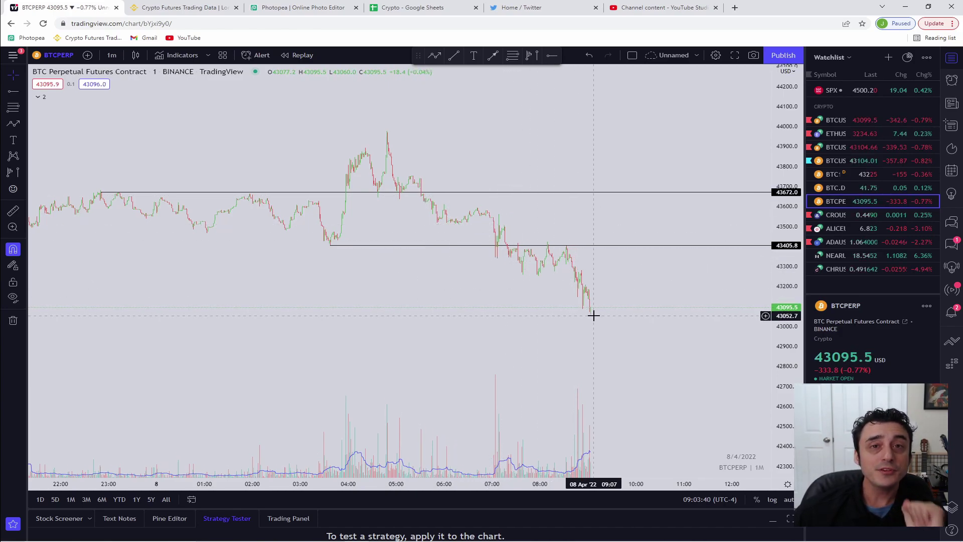
- Place a horizontal ray at the pullback low around 04:36 on 8 April, at 43644.8
scroll(239, 311, up, 5)
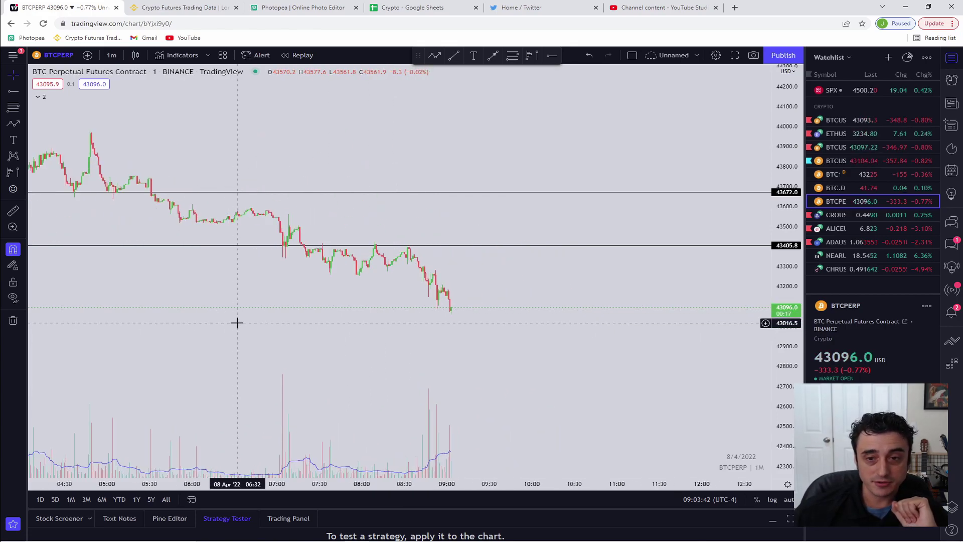
drag(238, 322, 518, 293)
drag(510, 335, 466, 306)
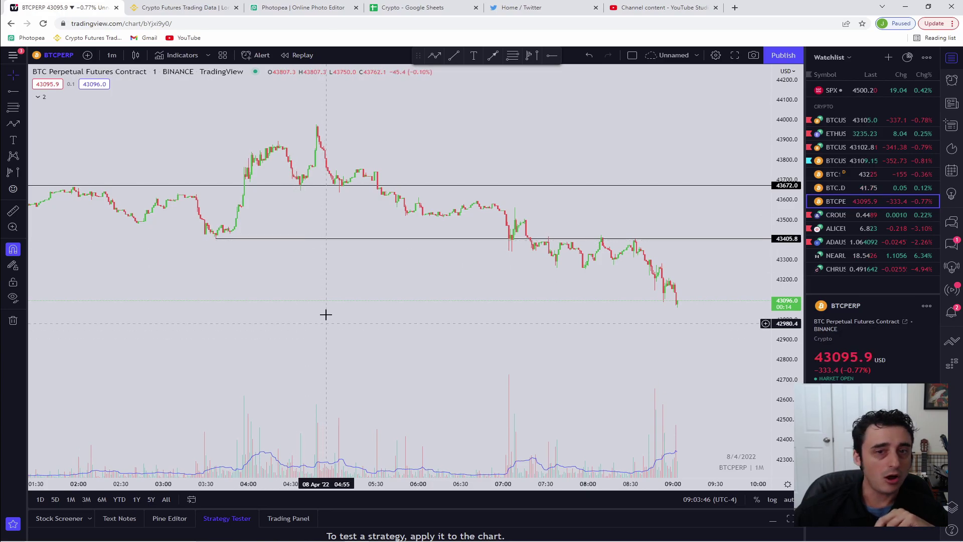
scroll(273, 271, down, 3)
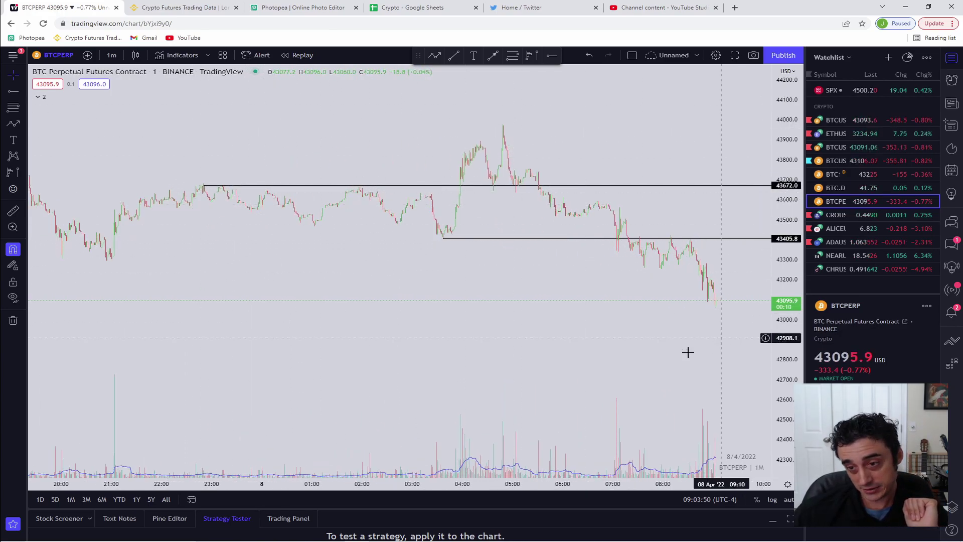
scroll(407, 345, up, 2)
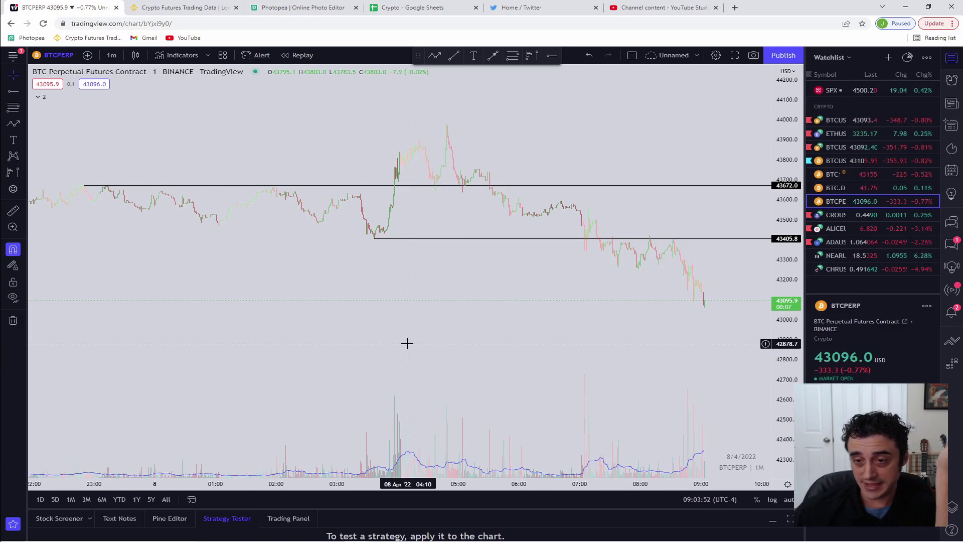
scroll(379, 346, up, 3)
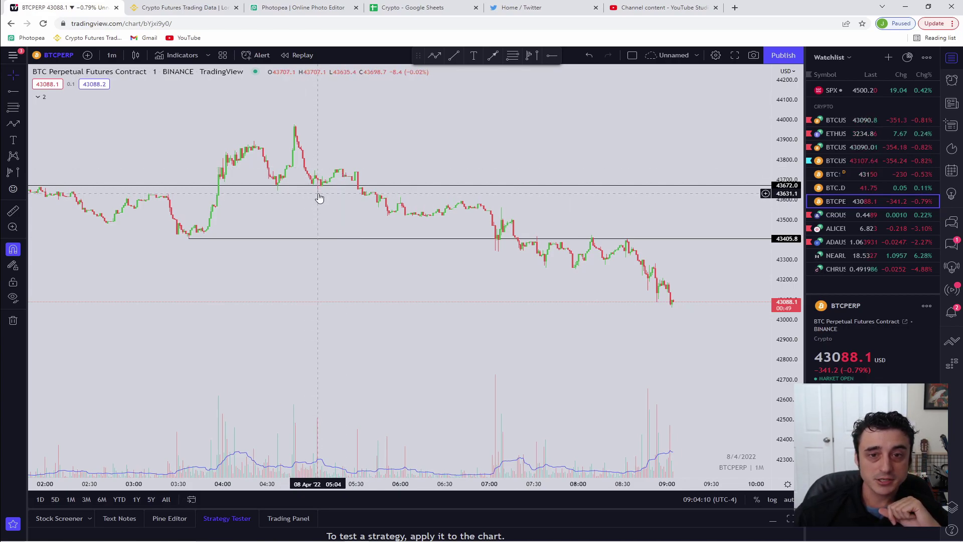
click(13, 92)
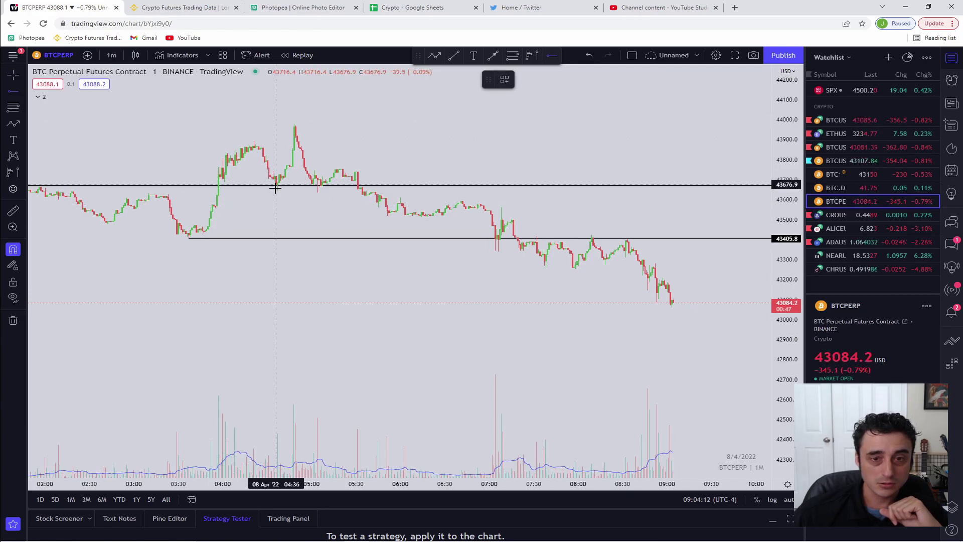
click(277, 190)
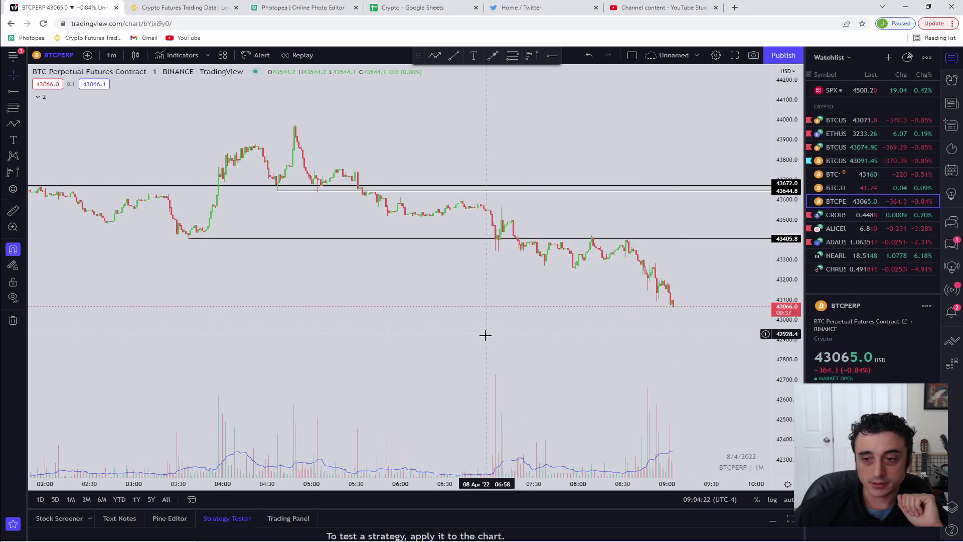
drag(612, 344, 432, 353)
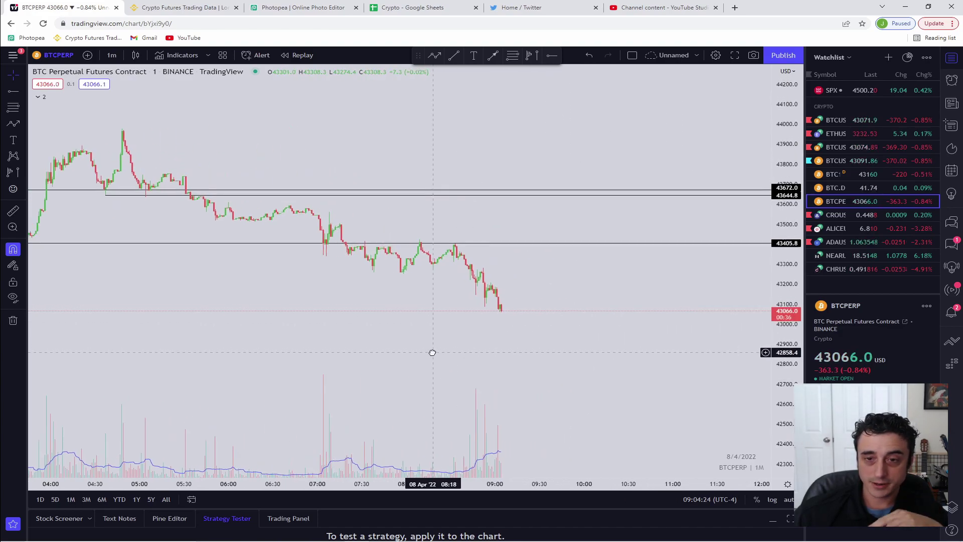
scroll(303, 333, down, 1)
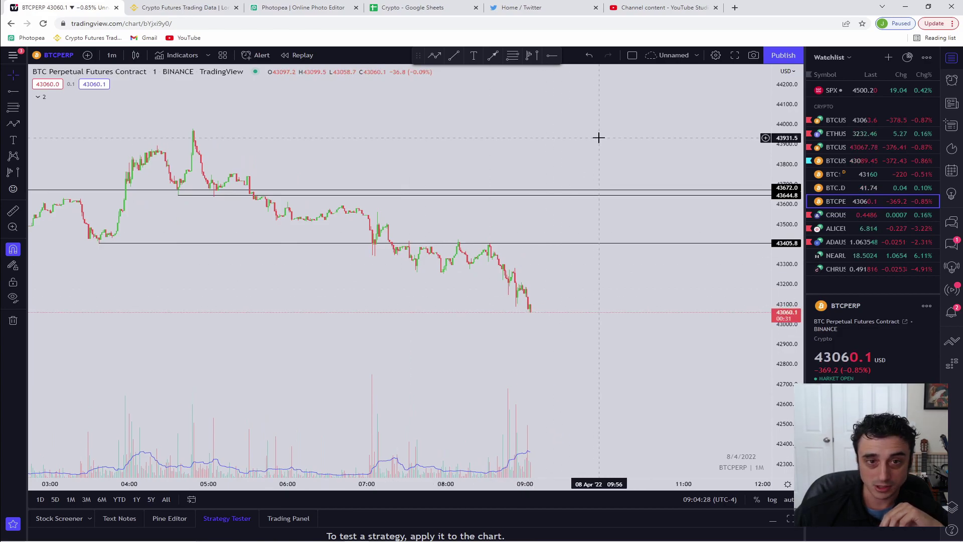
scroll(581, 290, down, 2)
scroll(514, 318, up, 1)
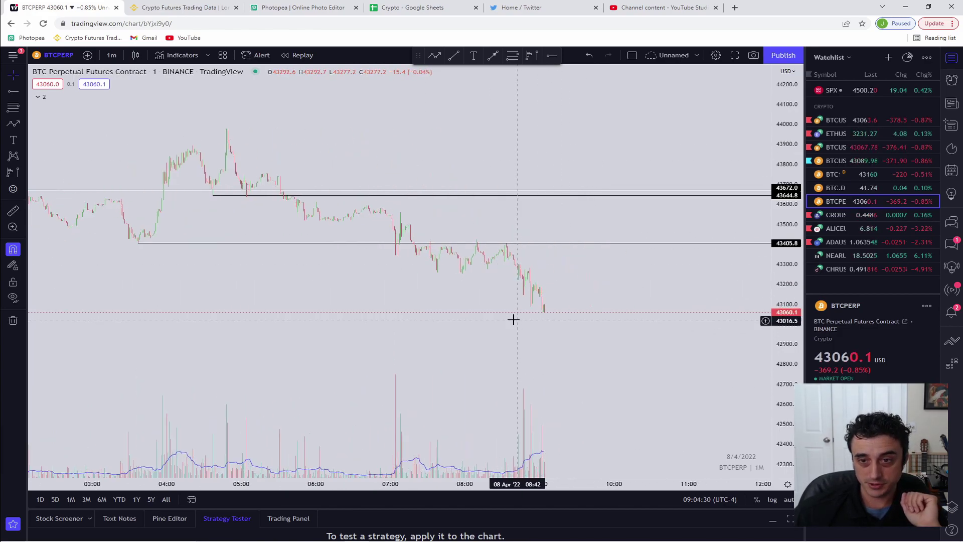
- Switch the BTCPERP chart to the 1-week timeframe and rescale it so the weekly candles fit
click(106, 57)
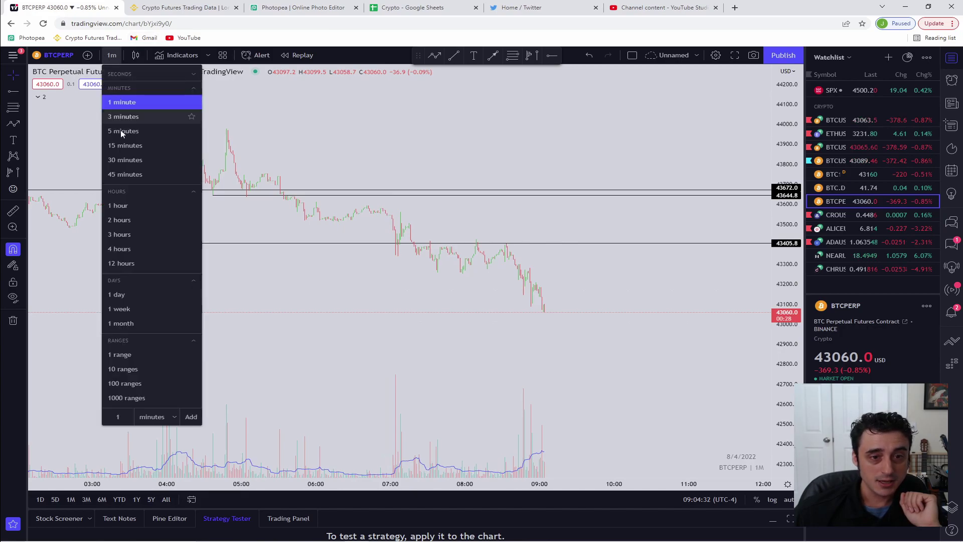
click(129, 310)
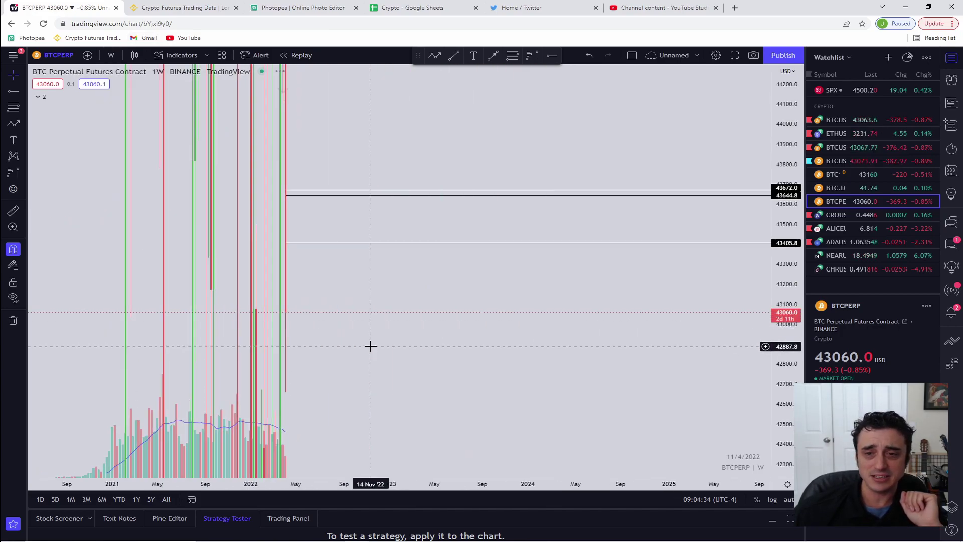
scroll(351, 341, up, 2)
drag(288, 334, 788, 318)
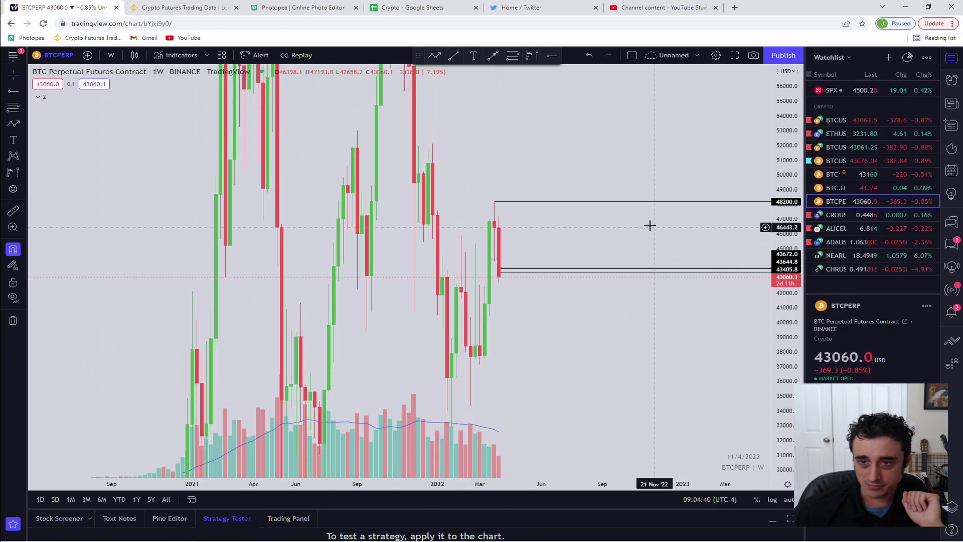
- Delete the leftover horizontal rays at 48200.0, 43672.0, 43644.8 and 43405.8 from the weekly chart
click(559, 202)
drag(560, 202, 550, 277)
key(Delete)
drag(781, 271, 675, 357)
scroll(627, 381, down, 2)
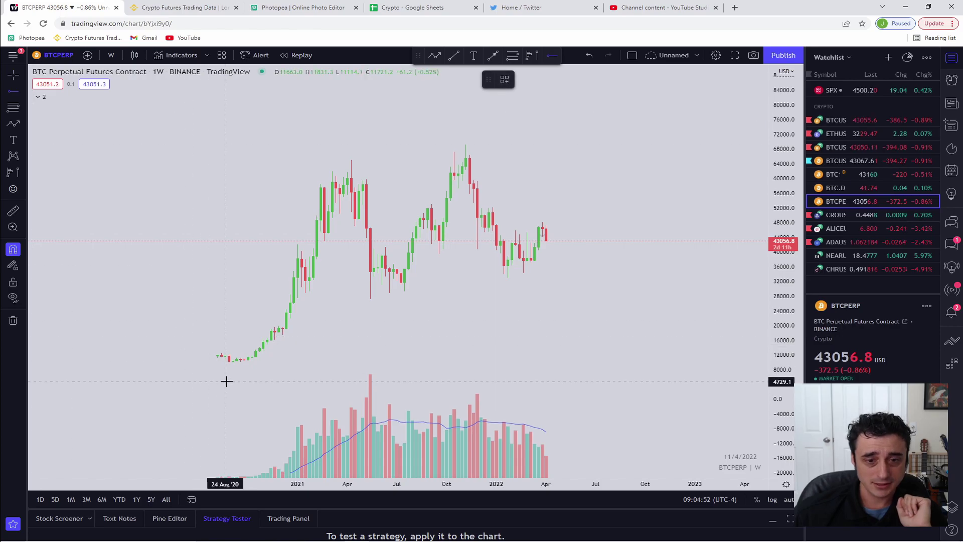
- Place horizontal rays at the September 2020 low, 9832.3, the April 2021 high, 65029.9, and the May 2021 low, 27244.0
click(226, 363)
click(231, 309)
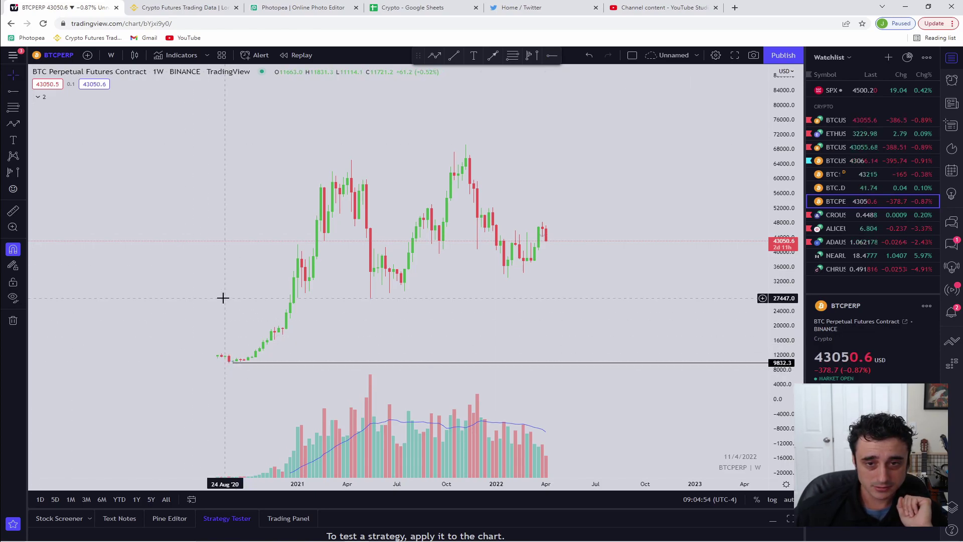
click(13, 91)
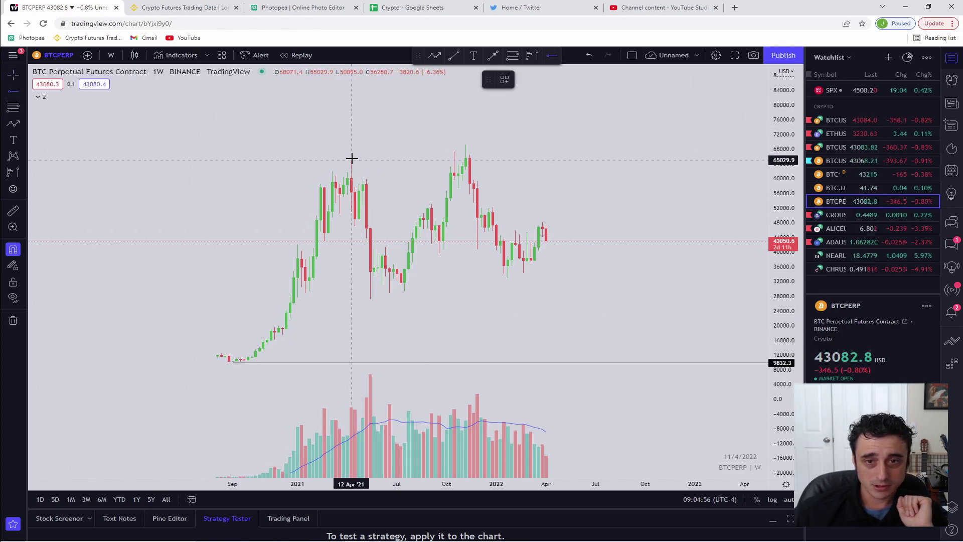
click(351, 160)
click(15, 94)
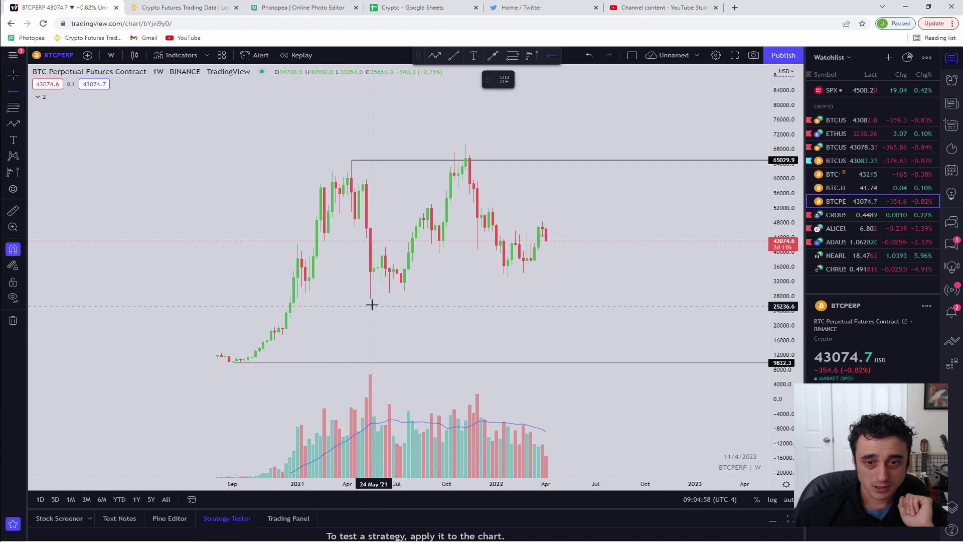
click(370, 299)
click(13, 91)
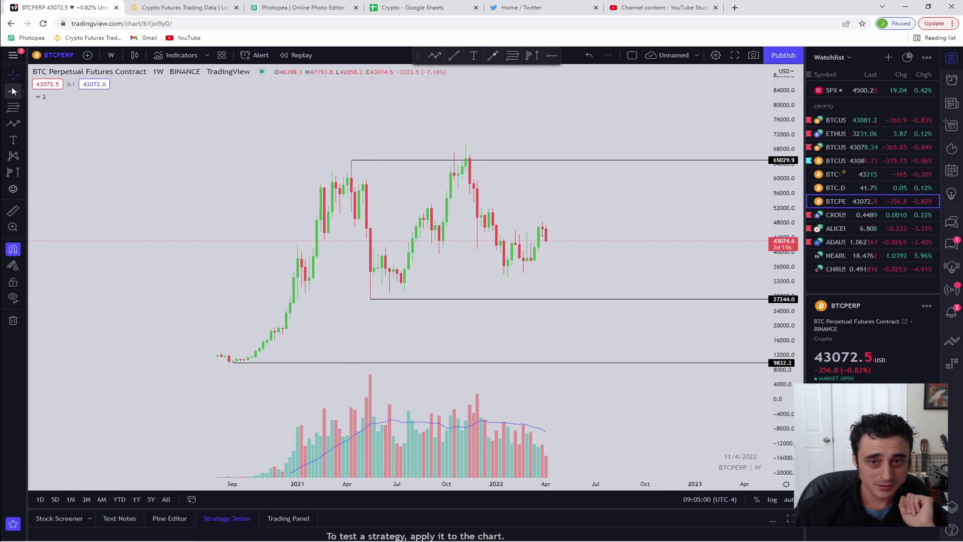
click(468, 160)
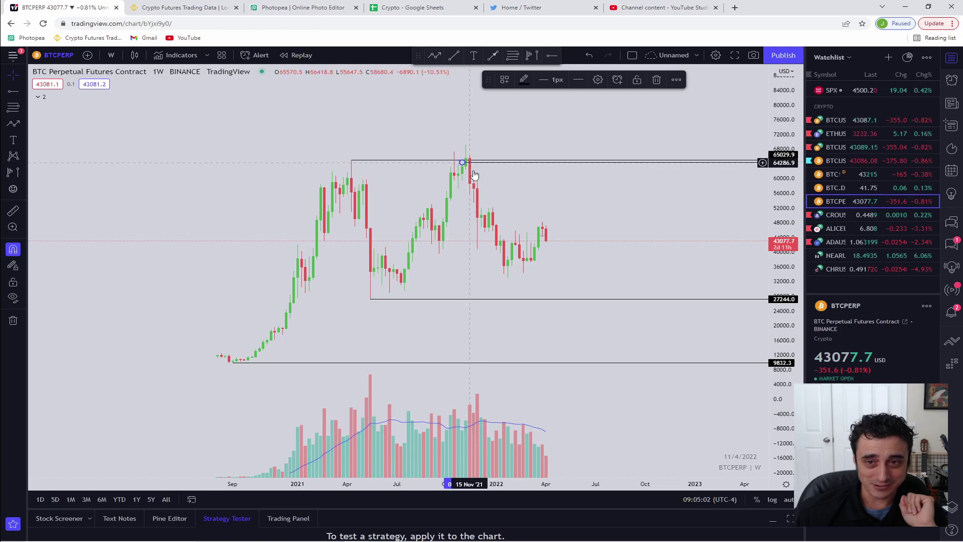
key(Escape)
- Place horizontal rays at the November 2021 high, 69185.5, and at the January 2022 low, 32921.2
click(10, 94)
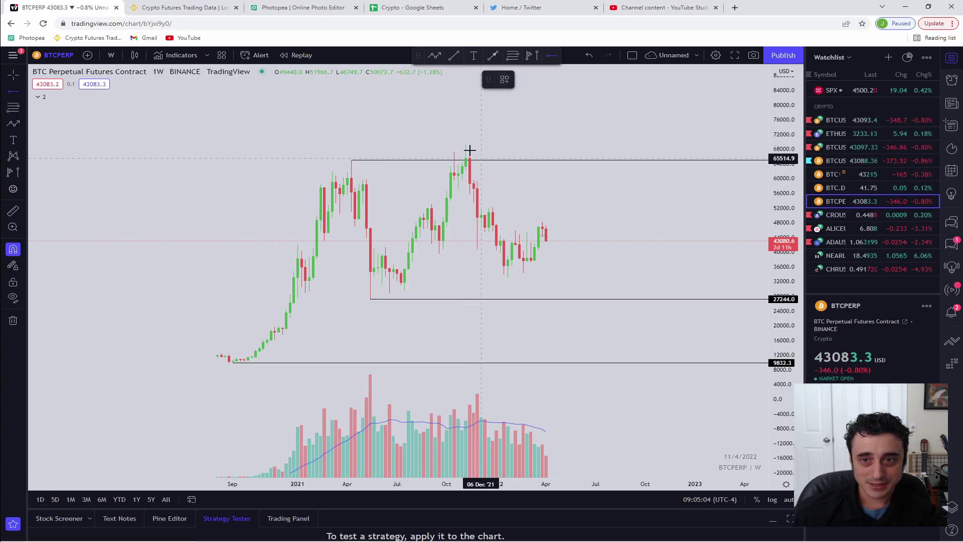
click(466, 145)
key(Escape)
click(12, 92)
click(508, 278)
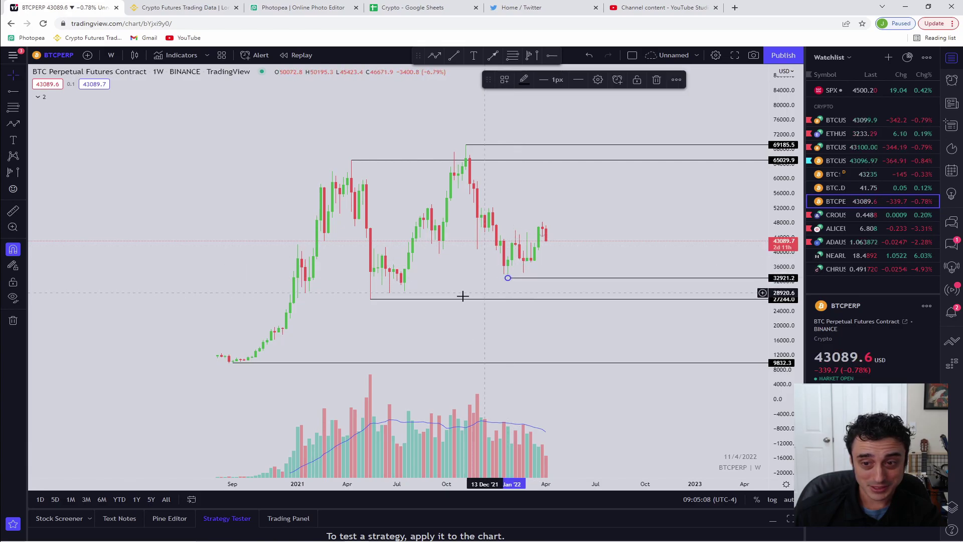
key(Escape)
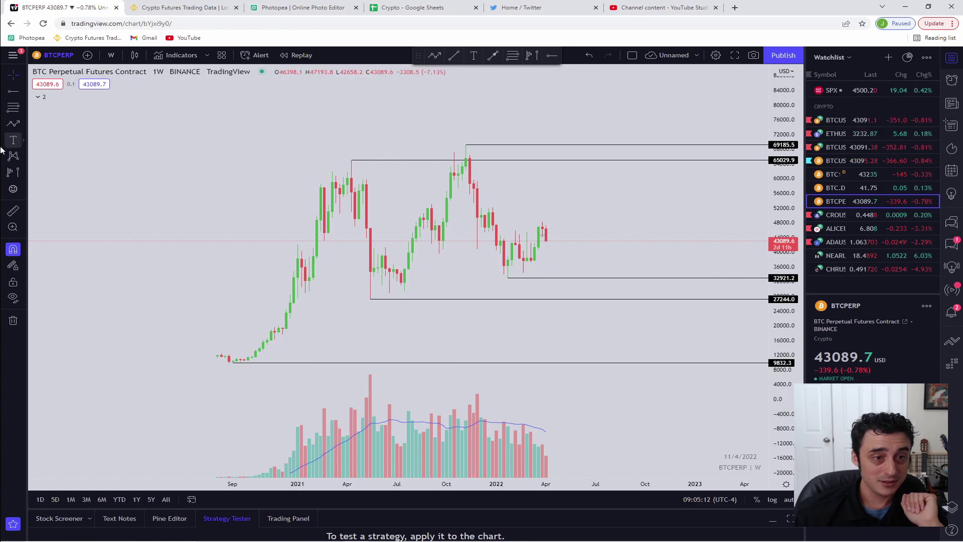
- Draw a swing path from the September 2020 low through the four later marked highs and lows, projecting up to about 82000 in July 2022
click(13, 124)
click(237, 362)
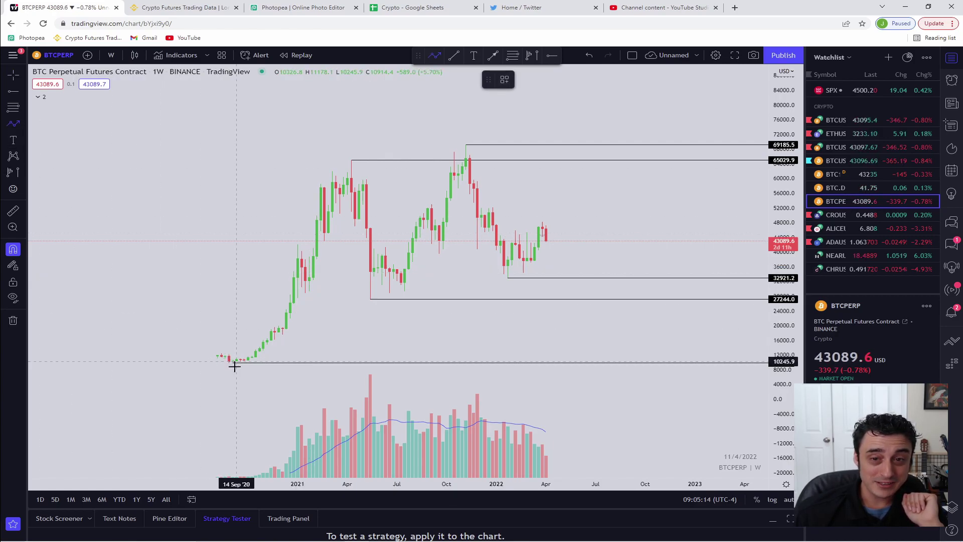
click(352, 160)
click(370, 299)
click(466, 145)
click(508, 278)
click(604, 95)
click(639, 244)
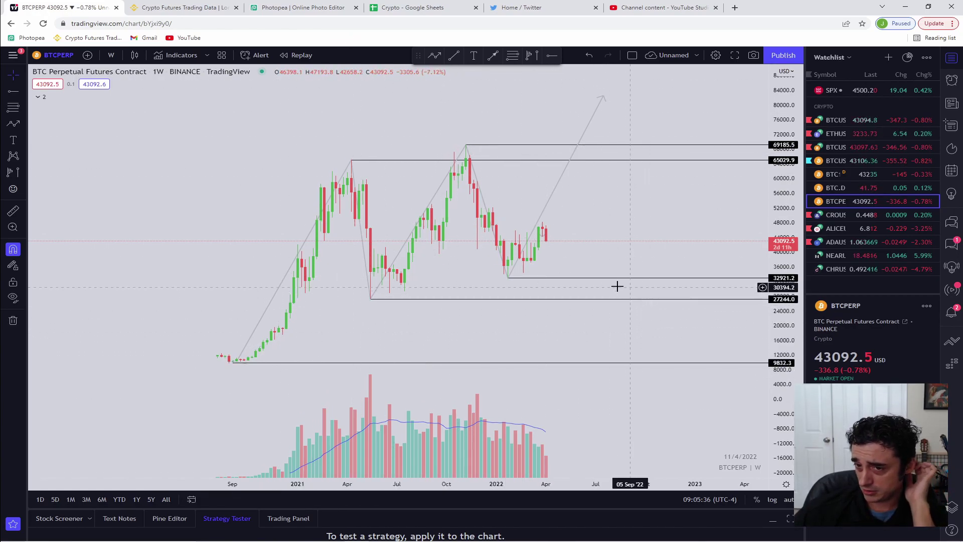
- Draw a projected bearish path from the latest weekly candle through successive lower lows and lower highs to near zero in late November 2022
click(13, 123)
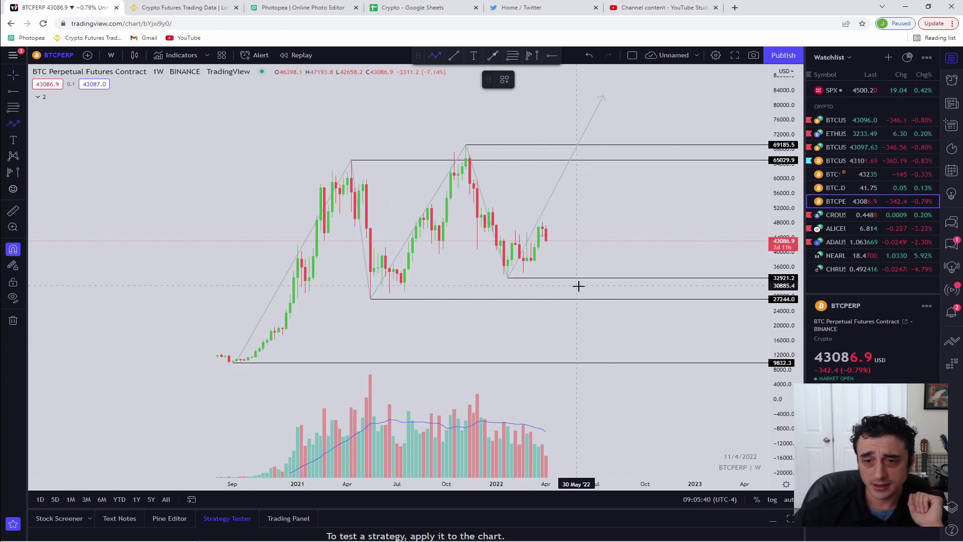
click(546, 226)
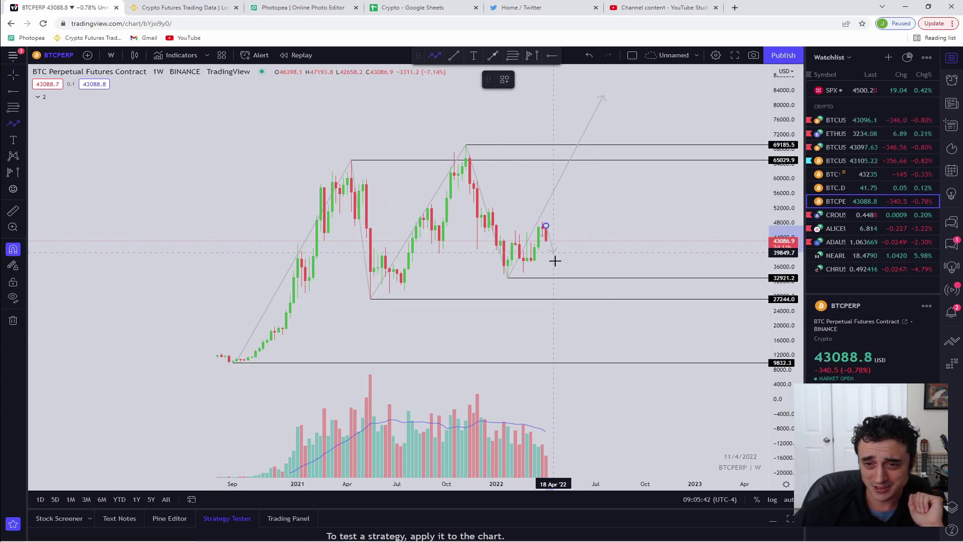
click(581, 315)
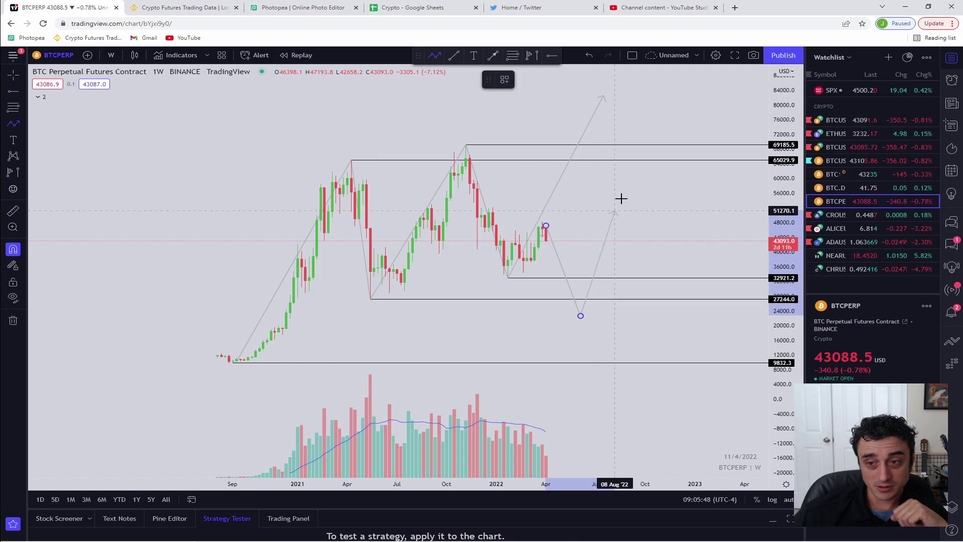
click(595, 298)
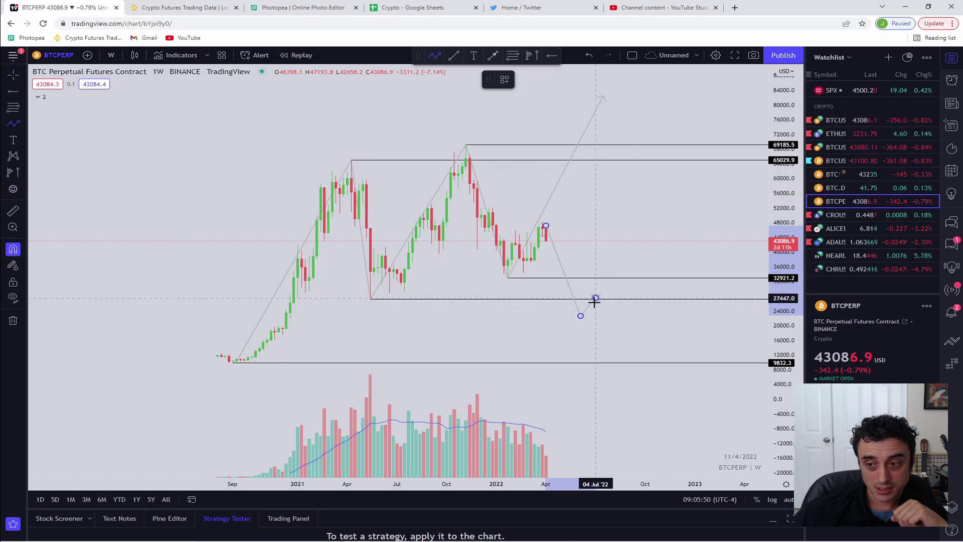
click(611, 347)
click(618, 328)
click(626, 356)
click(638, 350)
click(646, 375)
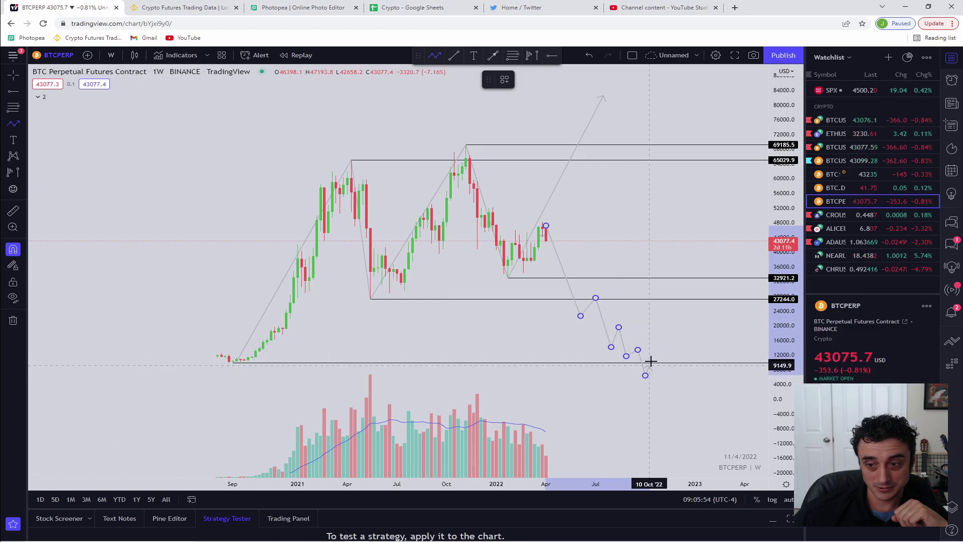
click(657, 356)
double_click(674, 396)
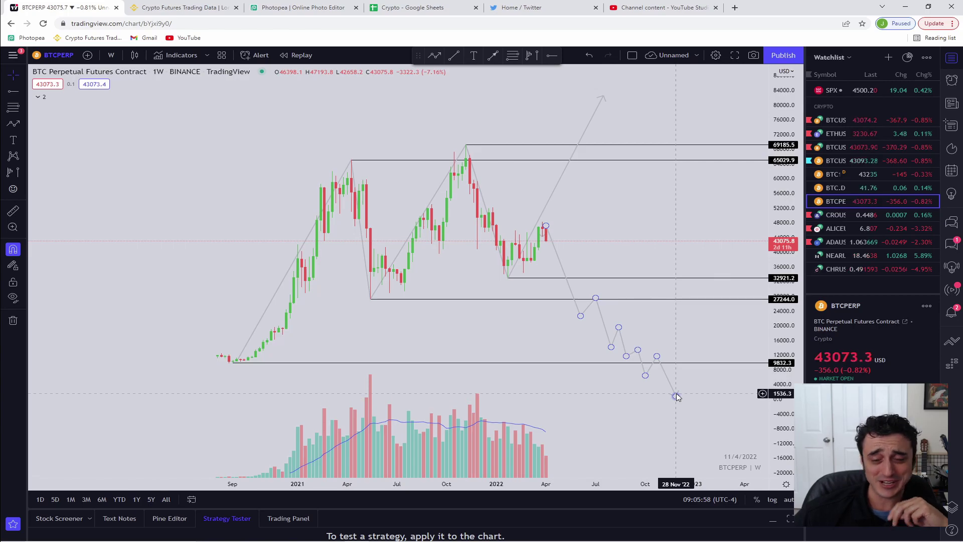
click(589, 382)
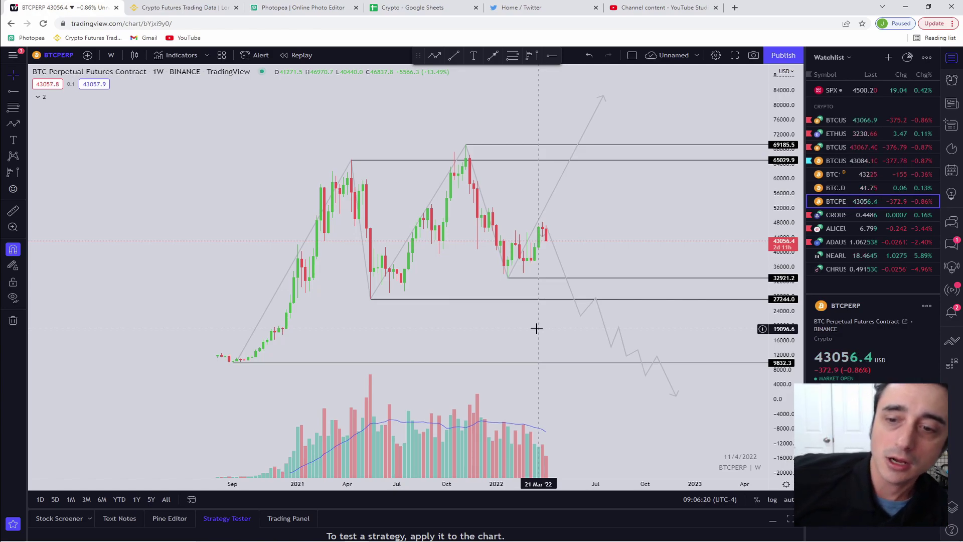
- Delete the projected bearish path and the weekly swing path
click(13, 124)
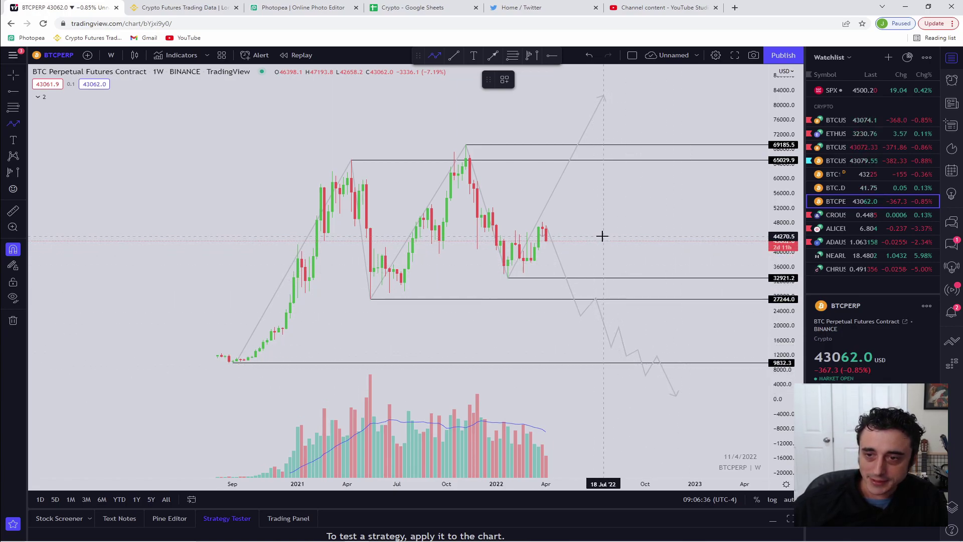
key(Escape)
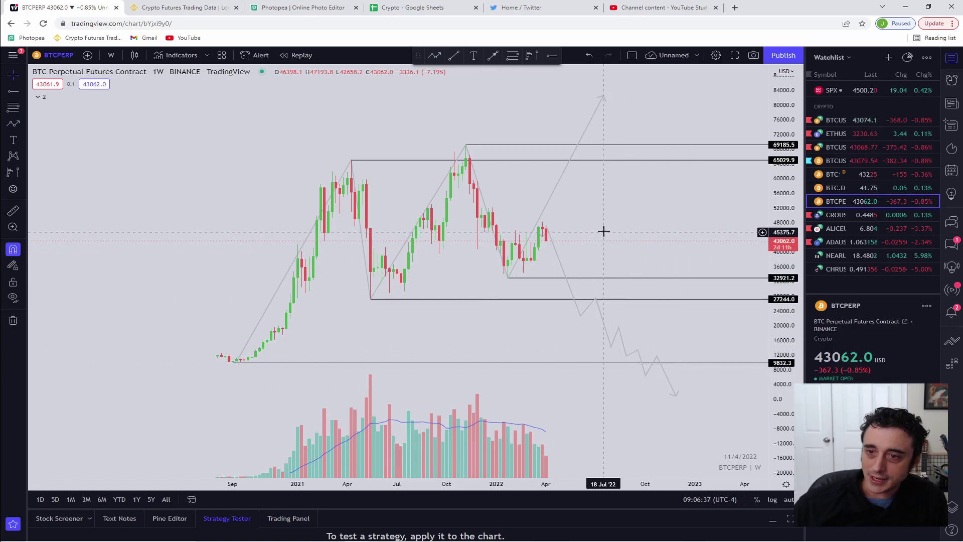
click(548, 232)
key(Delete)
click(552, 200)
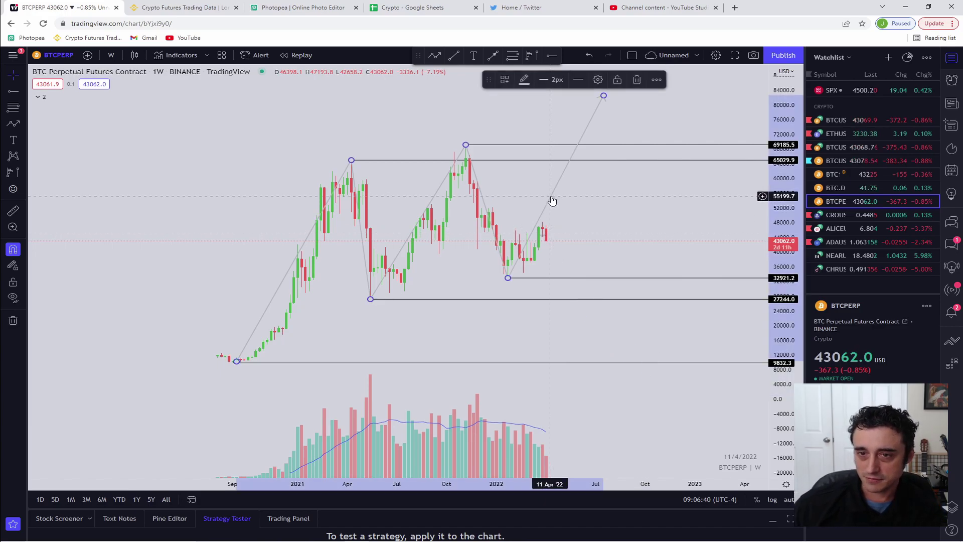
key(Delete)
- Delete the horizontal rays at 69185.5, 65029.9, 32921.2, 27244.0 and 9832.3
click(530, 145)
key(Delete)
click(523, 160)
key(Delete)
click(547, 278)
key(Delete)
click(548, 299)
key(Delete)
click(540, 363)
key(Delete)
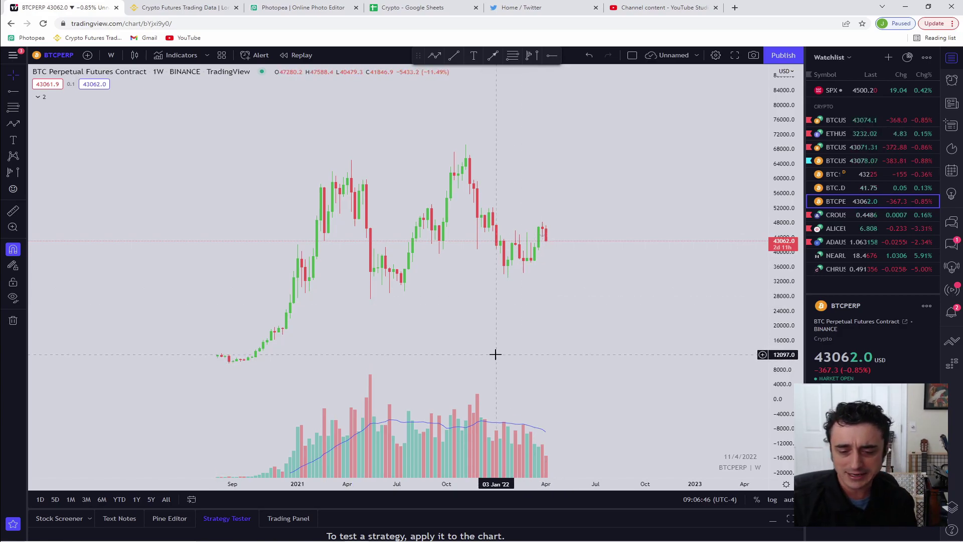